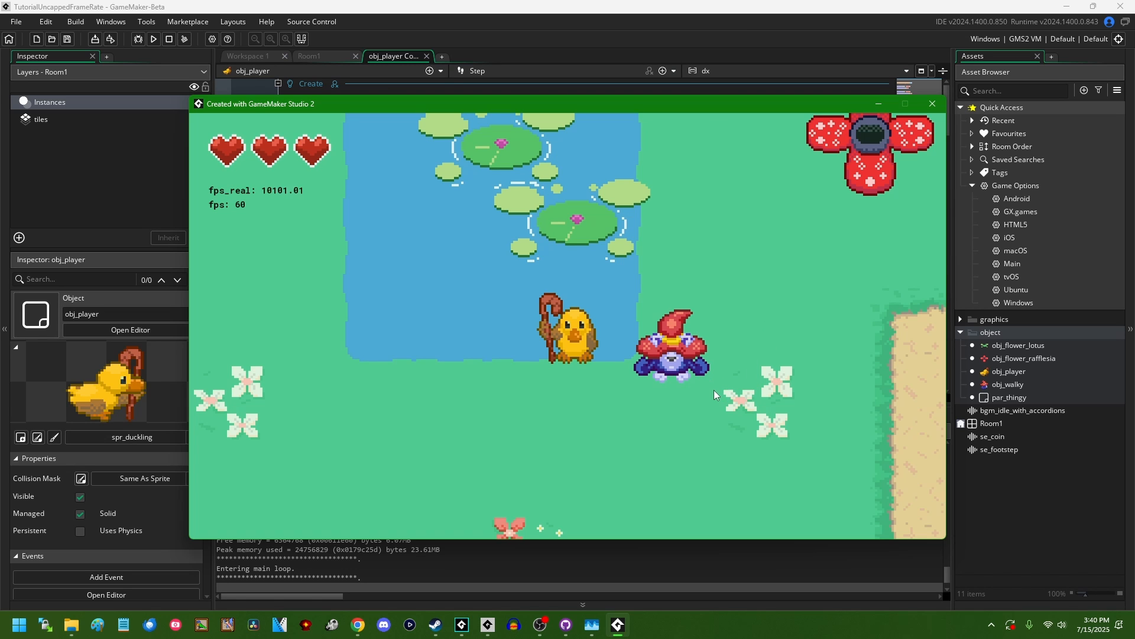
Walk the duck to check its speed, close the running game and focus the Create event code
key("Right")
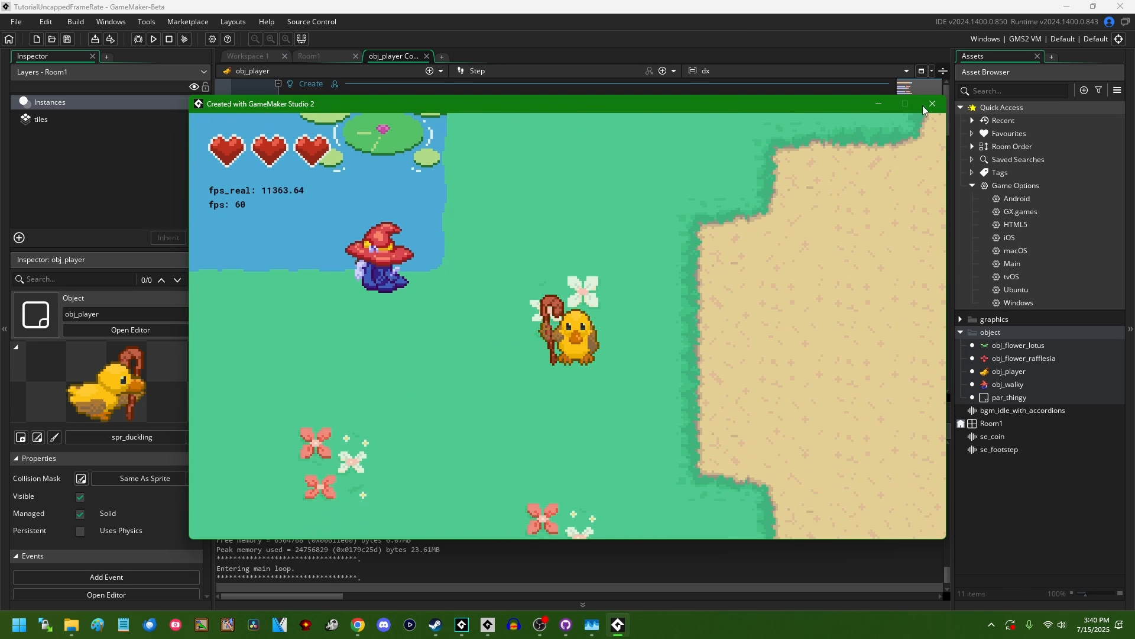
left_click(931, 104)
left_click(719, 248)
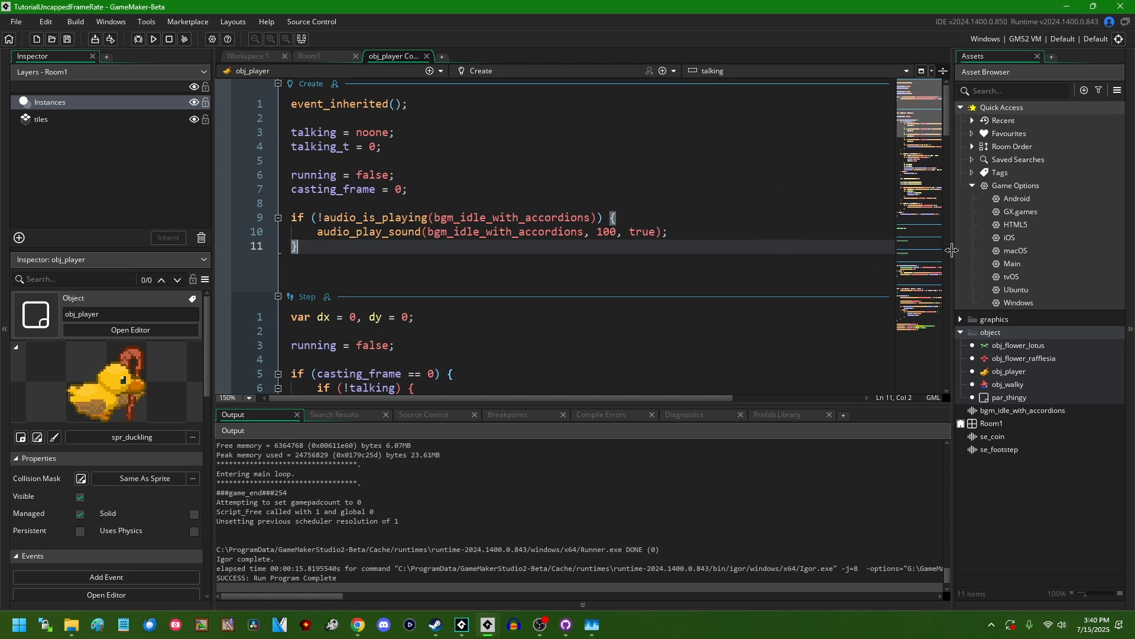
Set Game frames per second to 999, test-run at thousands of fps, then reopen the options to verify
double_click(1046, 262)
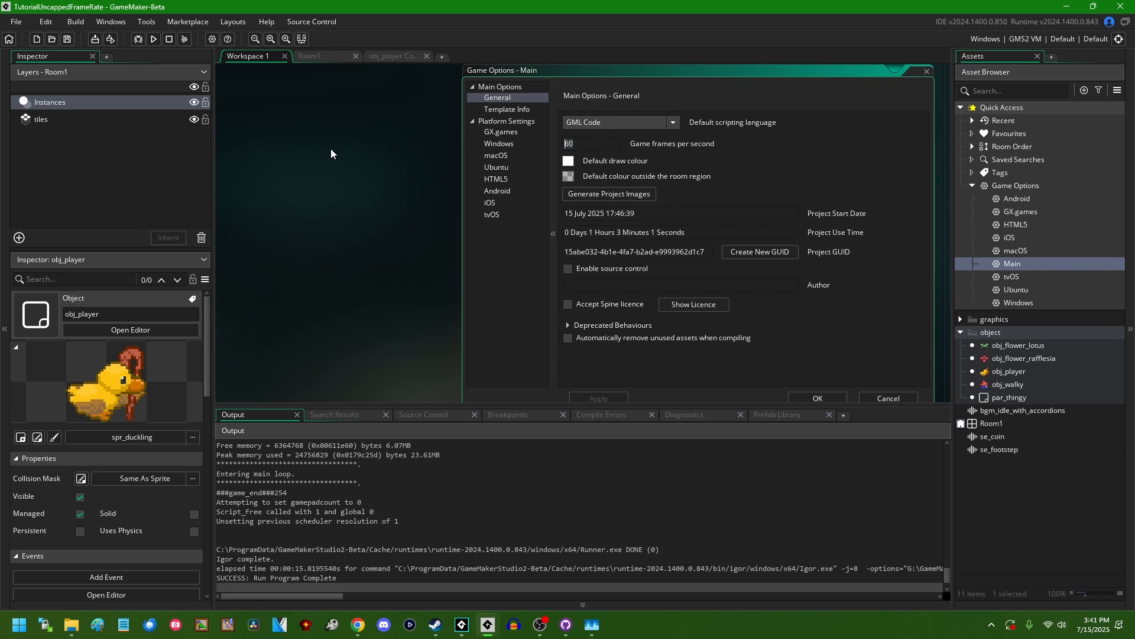
key("Escape")
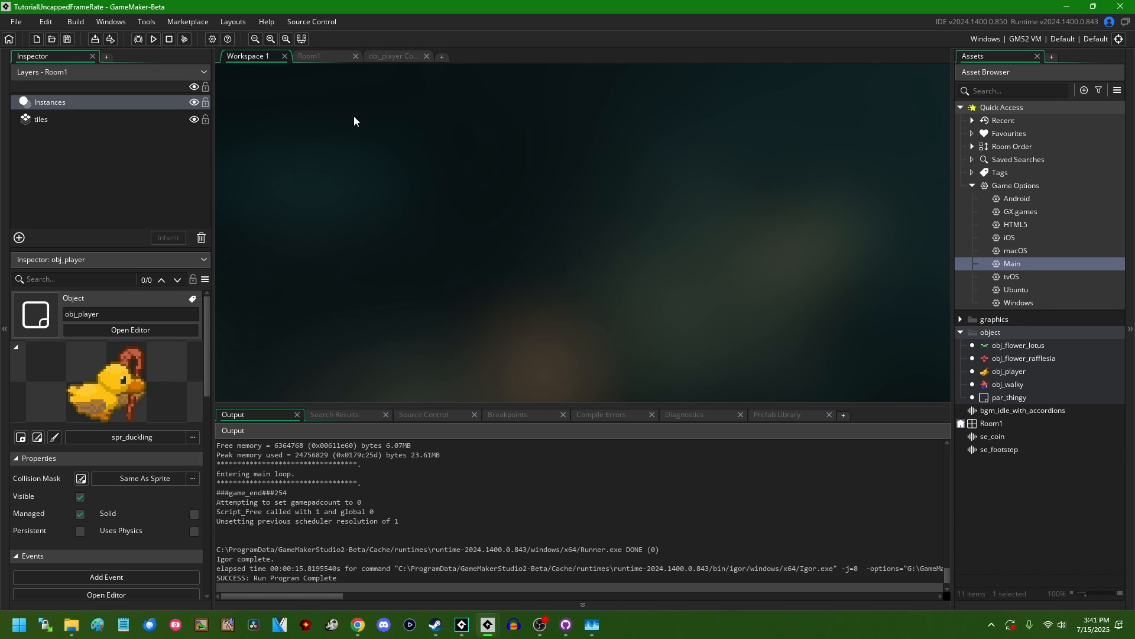
left_click(151, 39)
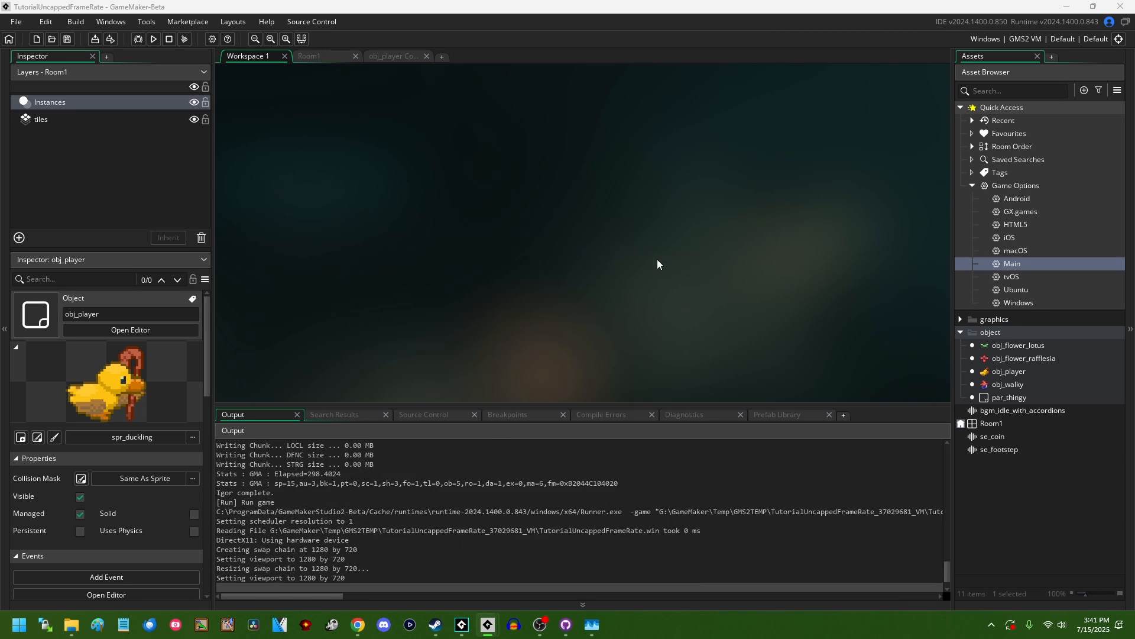
key("Down")
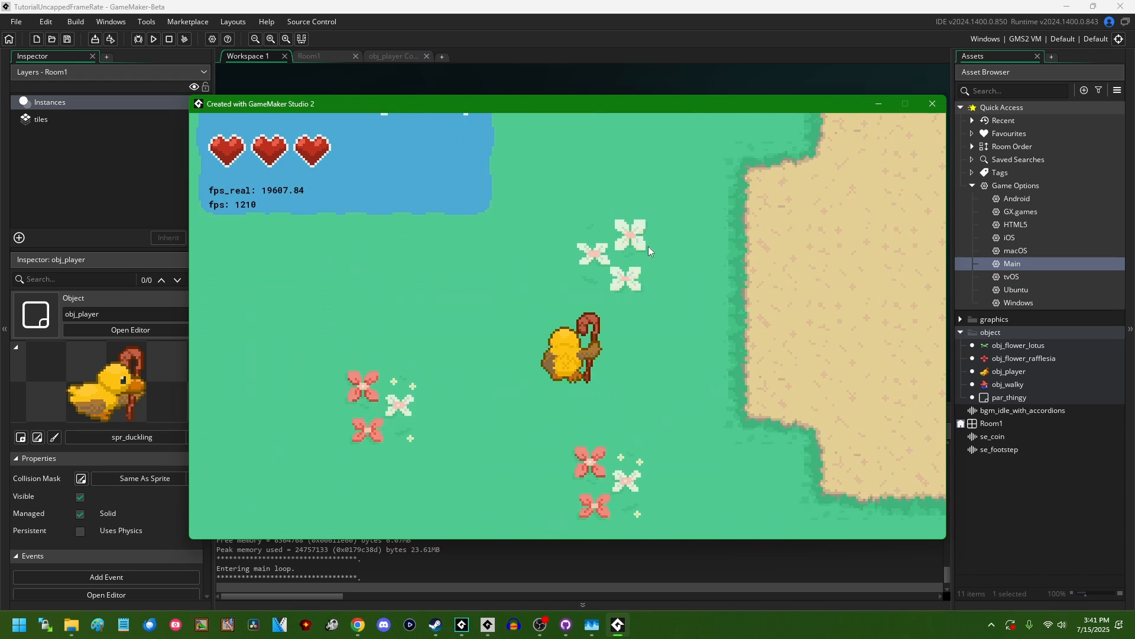
left_click(932, 104)
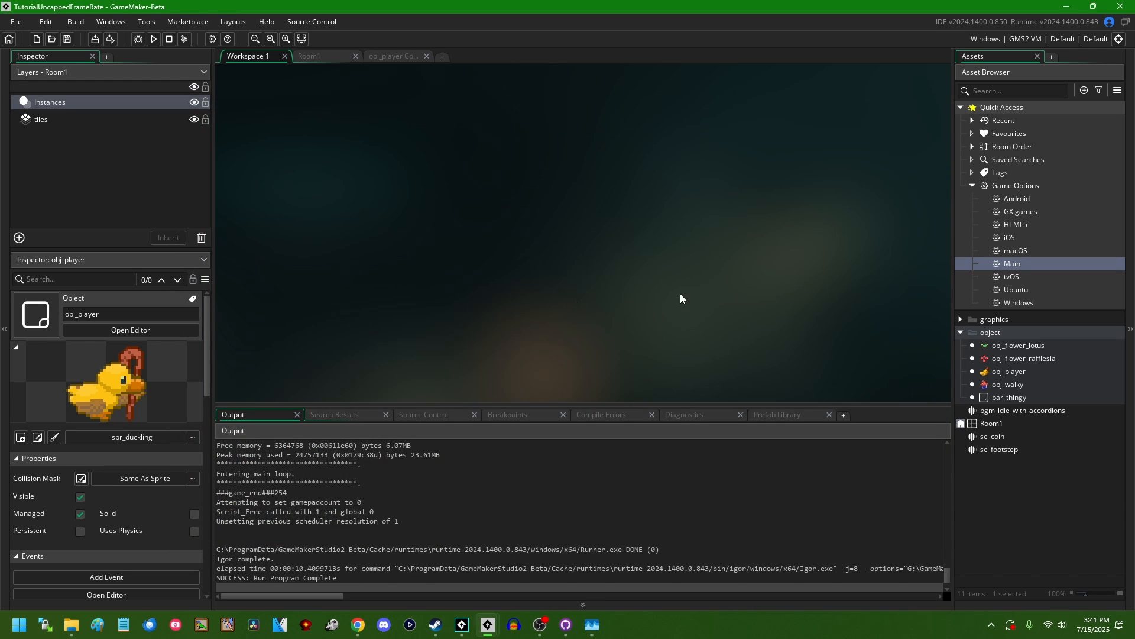
double_click(1012, 266)
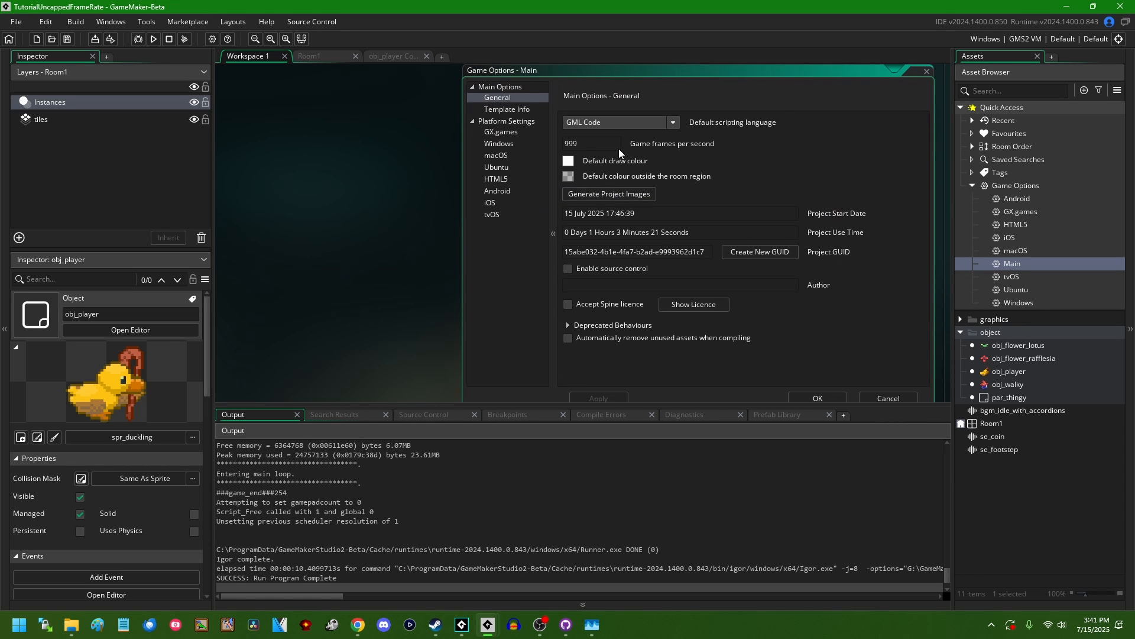
Add game_set_speed(60, gamespeed_fps); on a new line in the obj_player Create event and save
key("Escape")
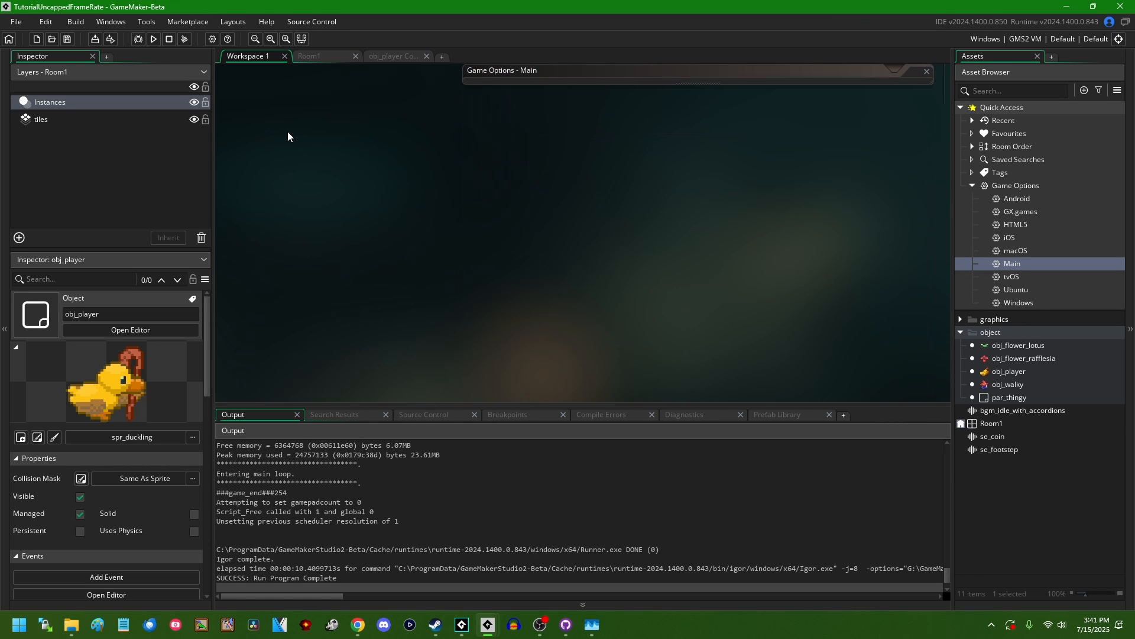
left_click(400, 58)
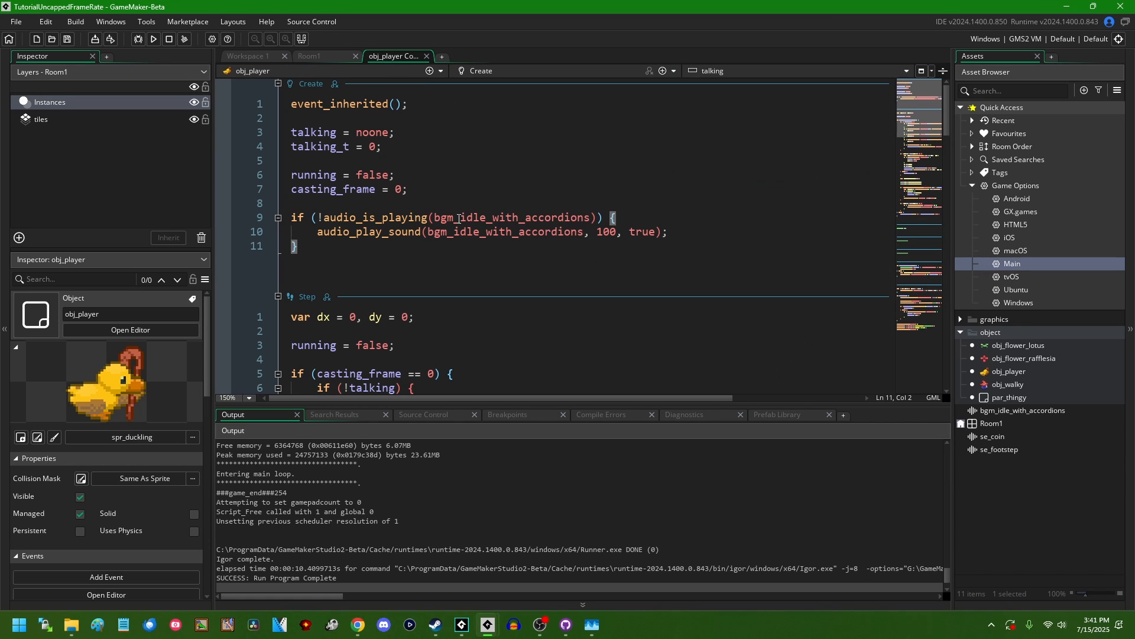
left_click(460, 253)
key("Return")
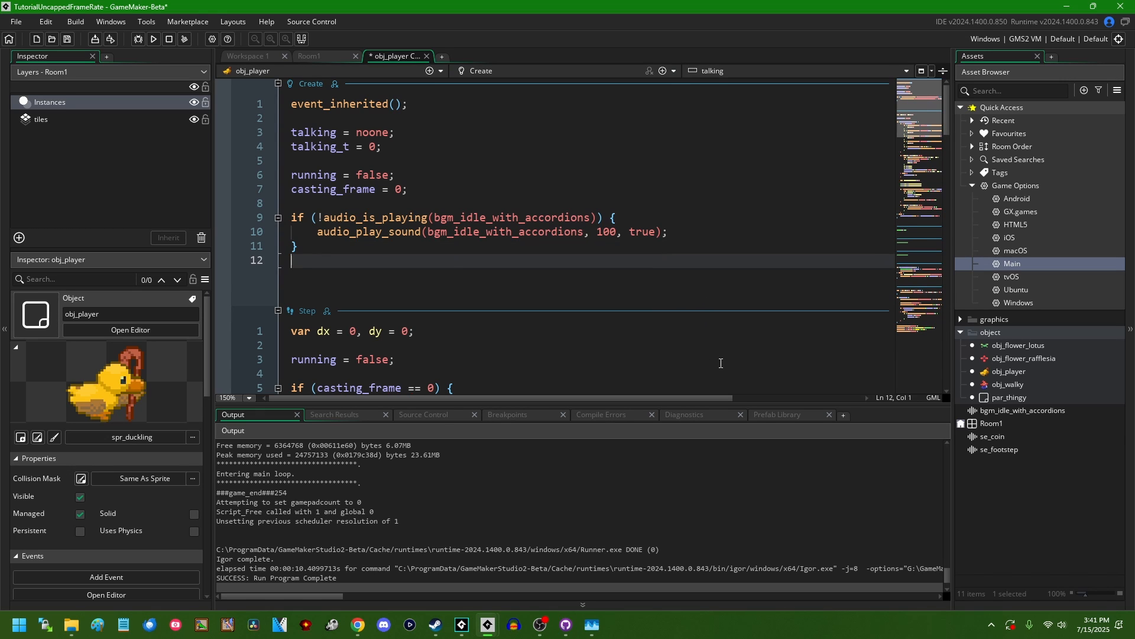
key("Return")
type("game_set_speed(")
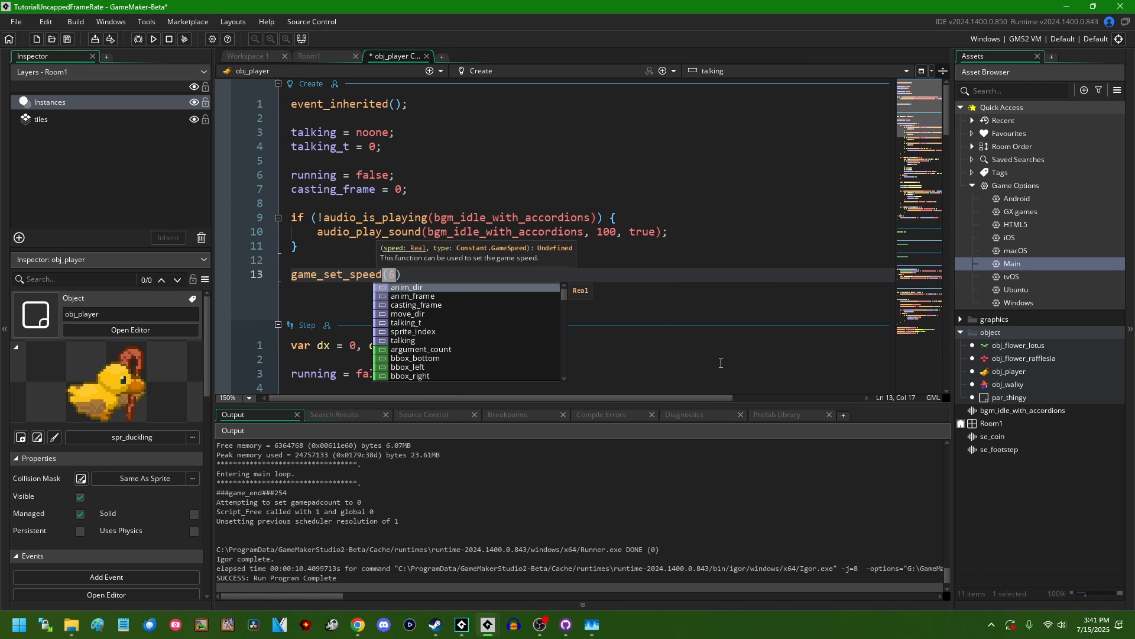
type("60, ")
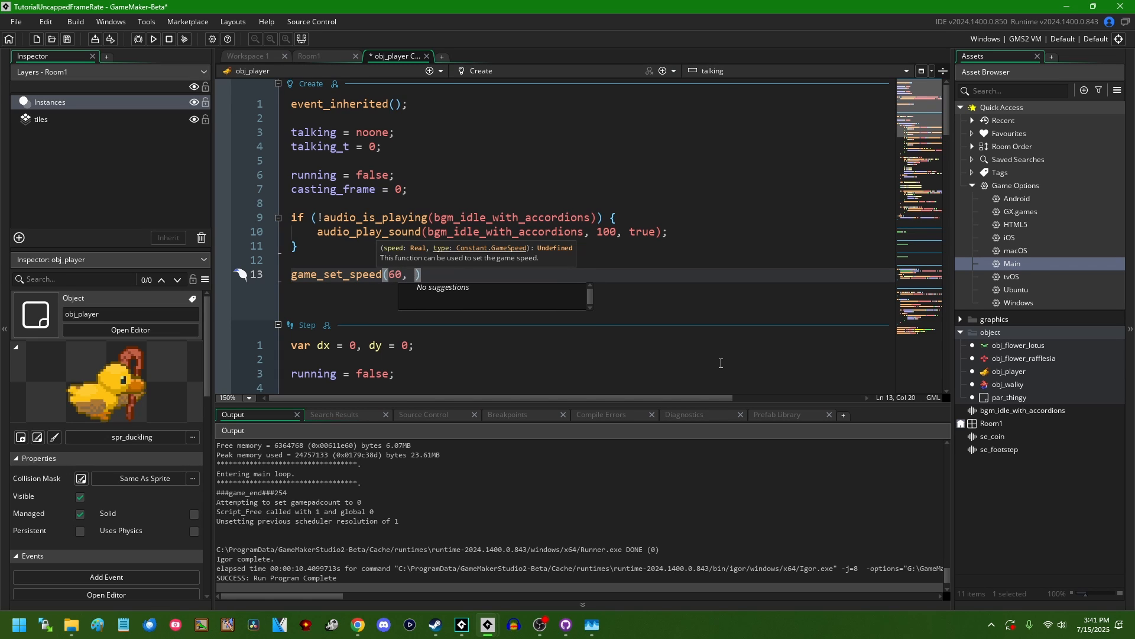
type("gamespeed_fps);")
key("ctrl+s")
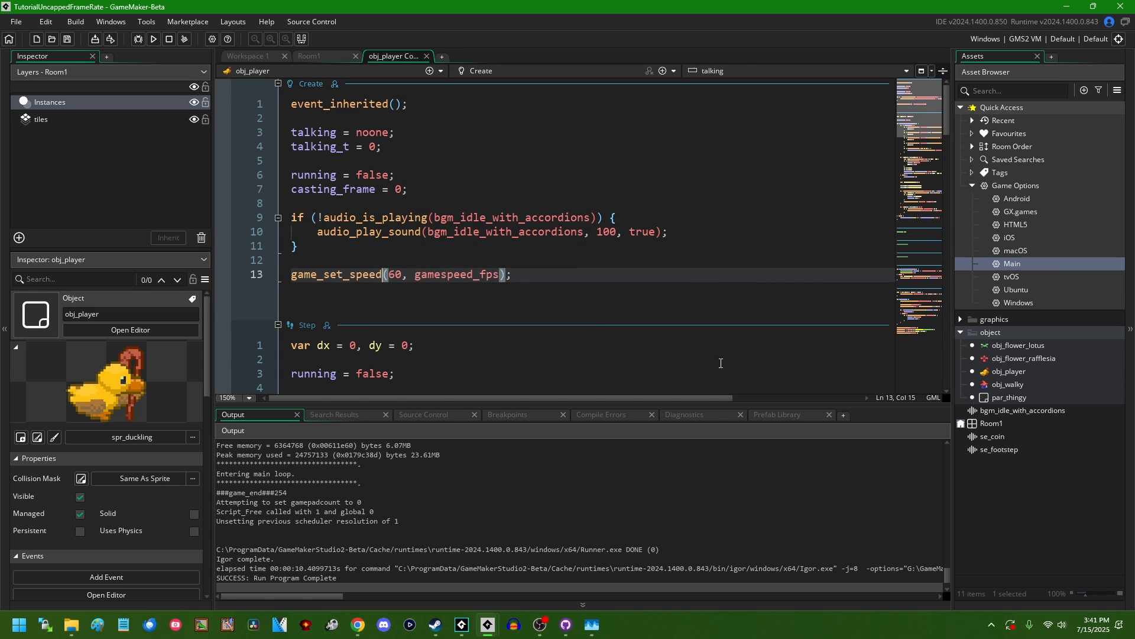
key("Home")
Try the gamespeed_microseconds unit, revert it, and start a game_get_speed test line below
key("ctrl+Right")
key("ctrl+Right")
key("Left")
key("Left")
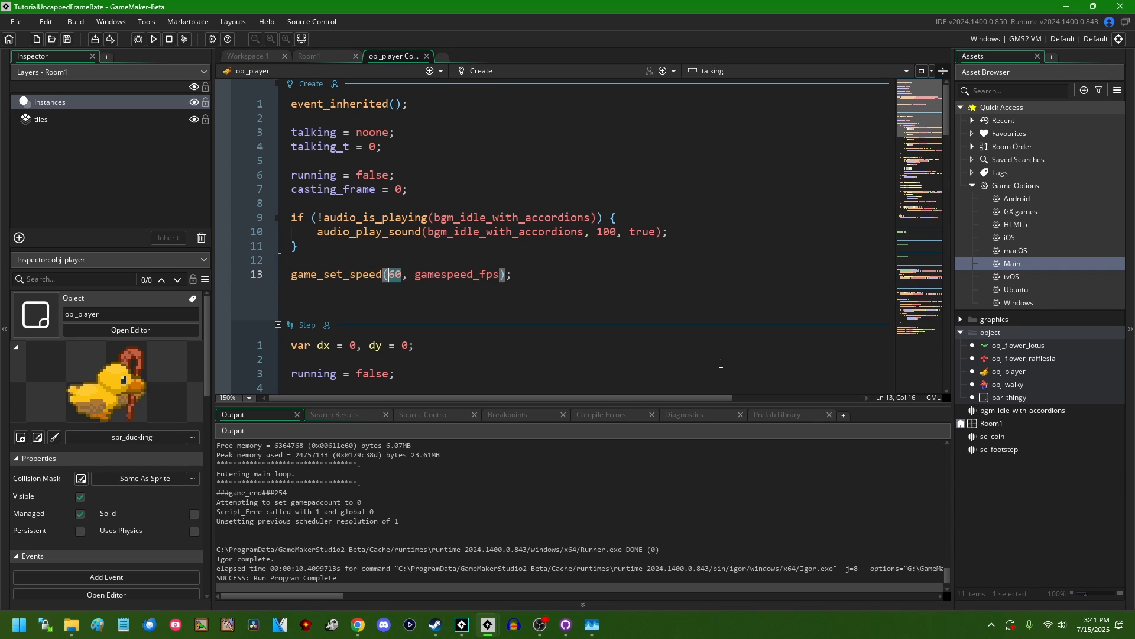
key("Right")
key("Right")
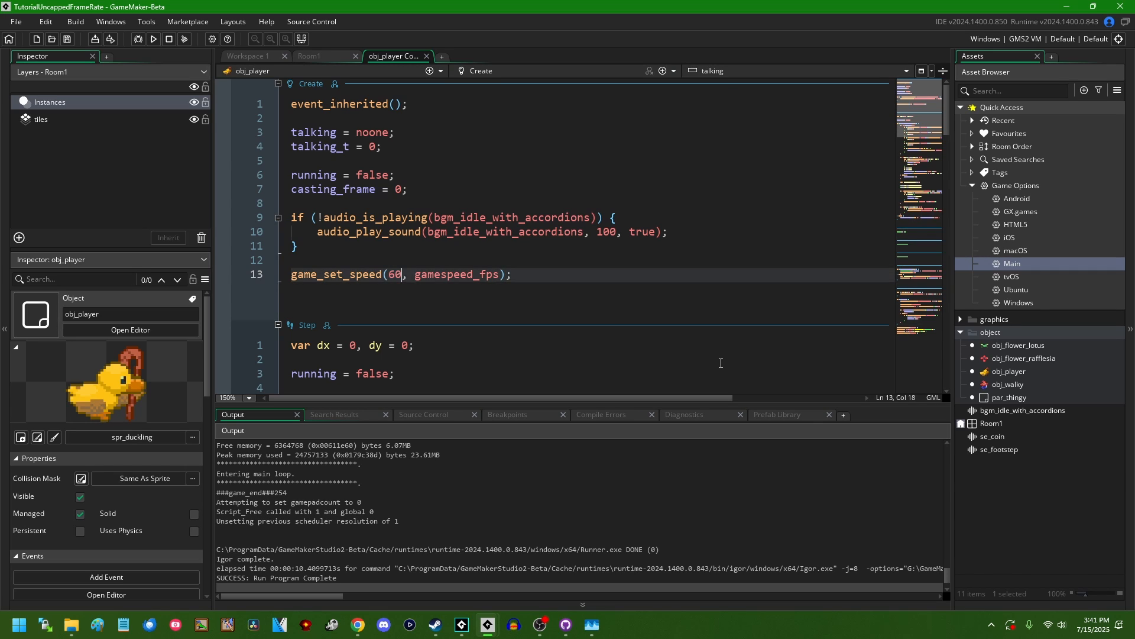
key("ctrl+Right")
key("BackSpace")
key("BackSpace")
key("BackSpace")
type("mi")
key("Return")
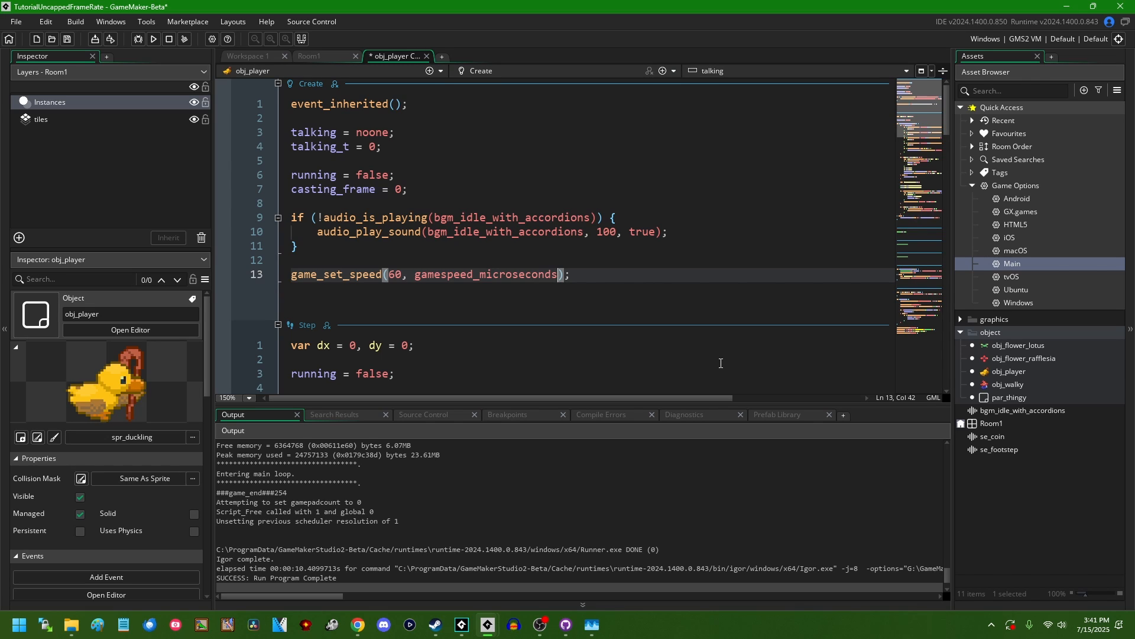
key("BackSpace")
key("BackSpace")
key("BackSpace")
type("fps")
key("End")
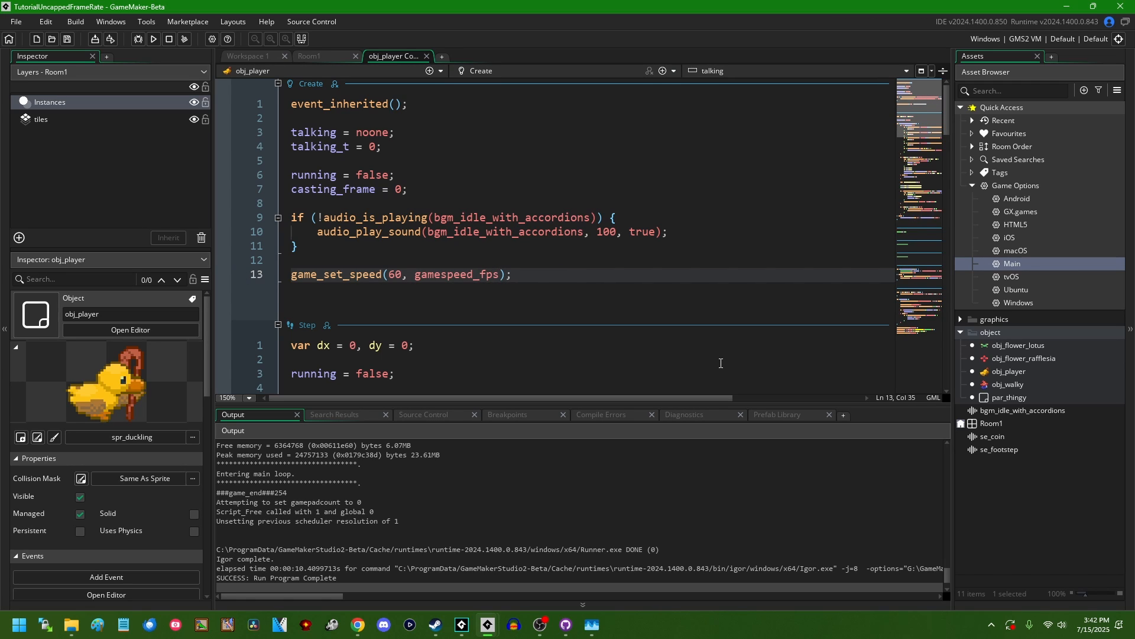
key("Return")
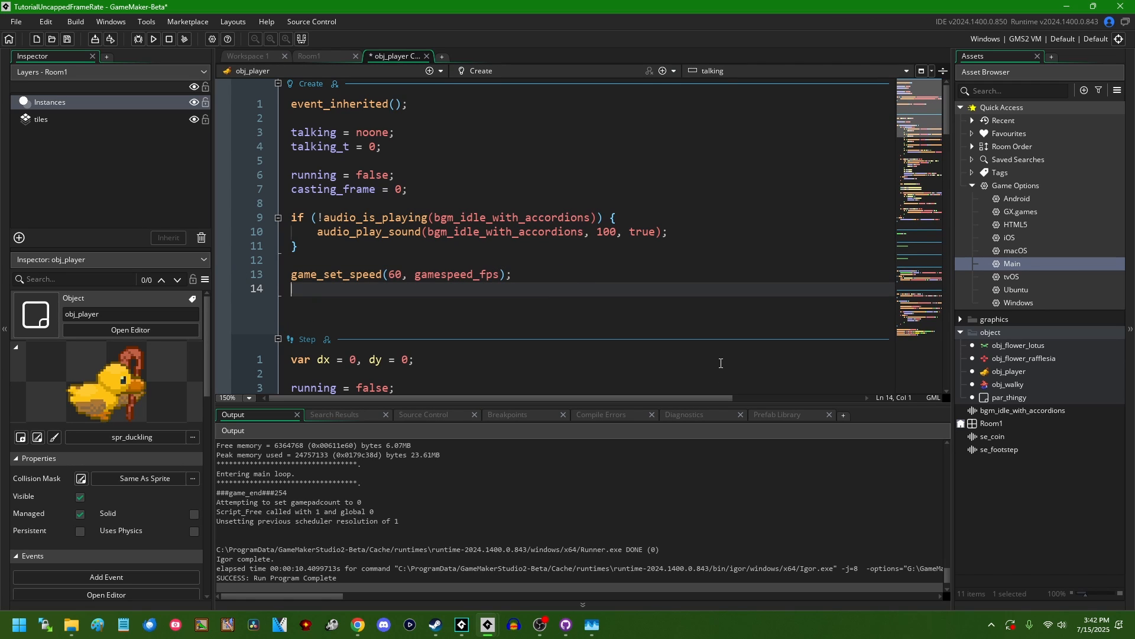
type("game_get_speed(gamespeed_")
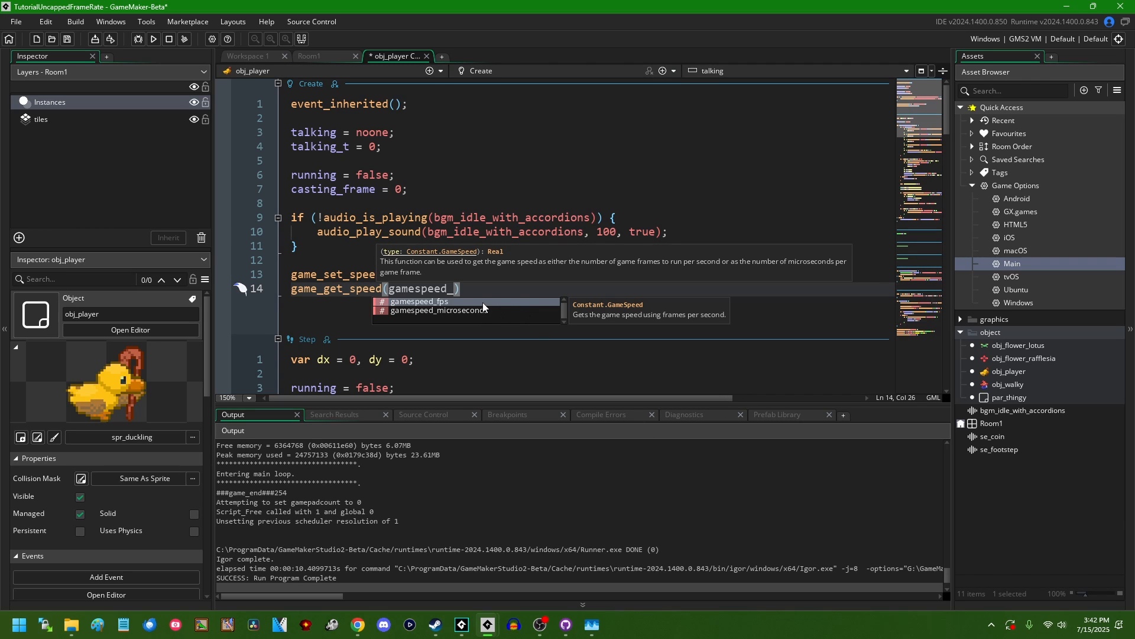
left_click(656, 295)
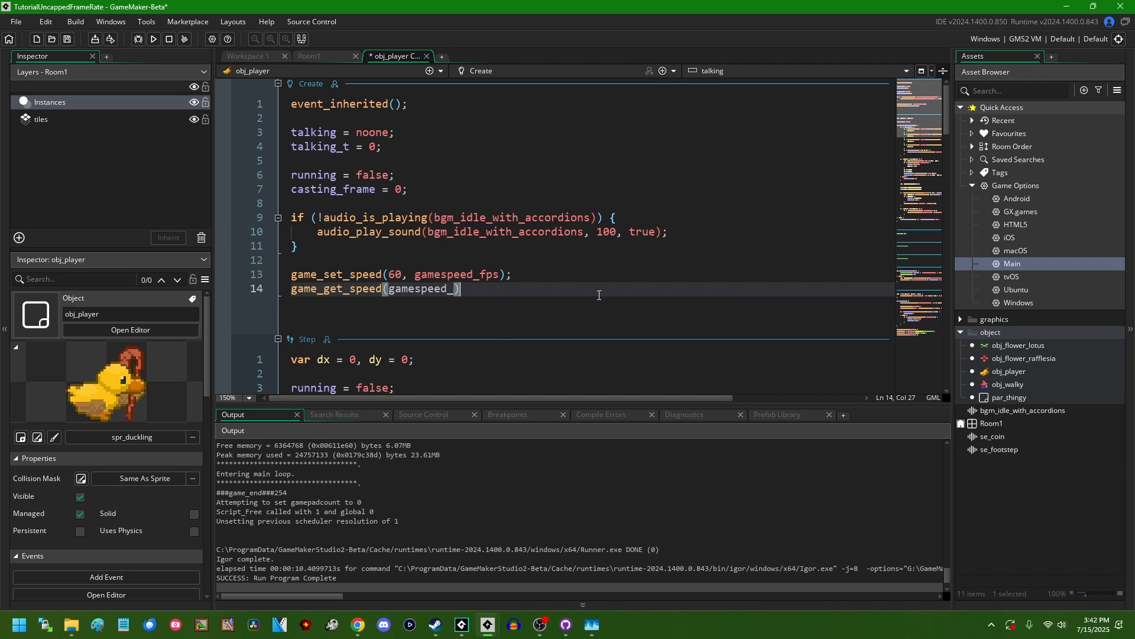
Remove the game_get_speed line and test-run the game at 60 fps
triple_click(696, 294)
key("BackSpace")
key("BackSpace")
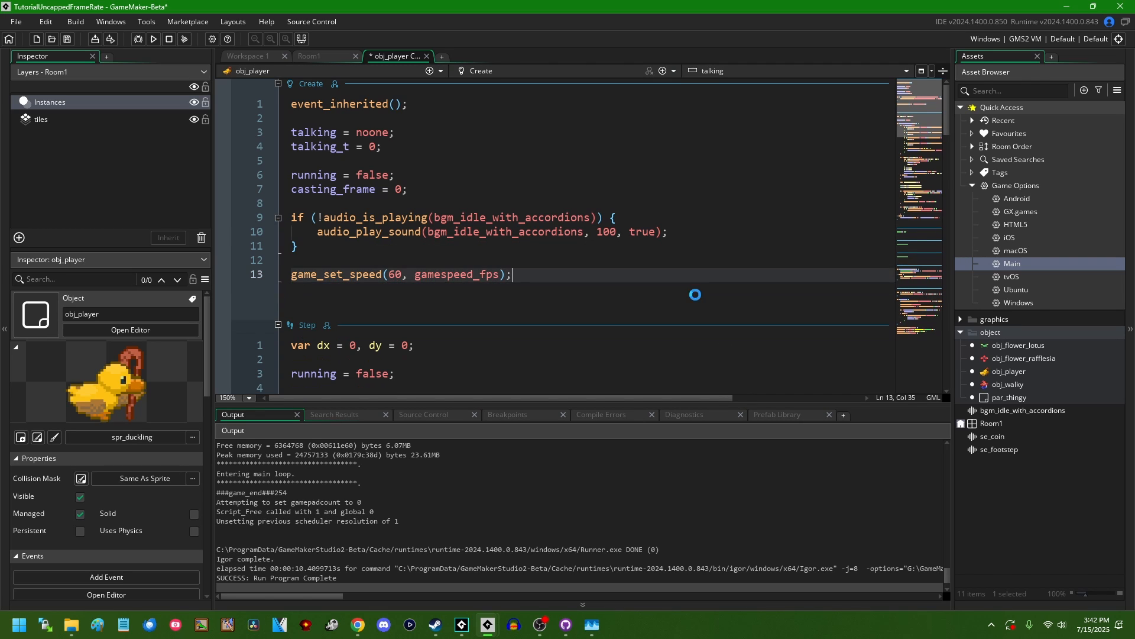
key("F5")
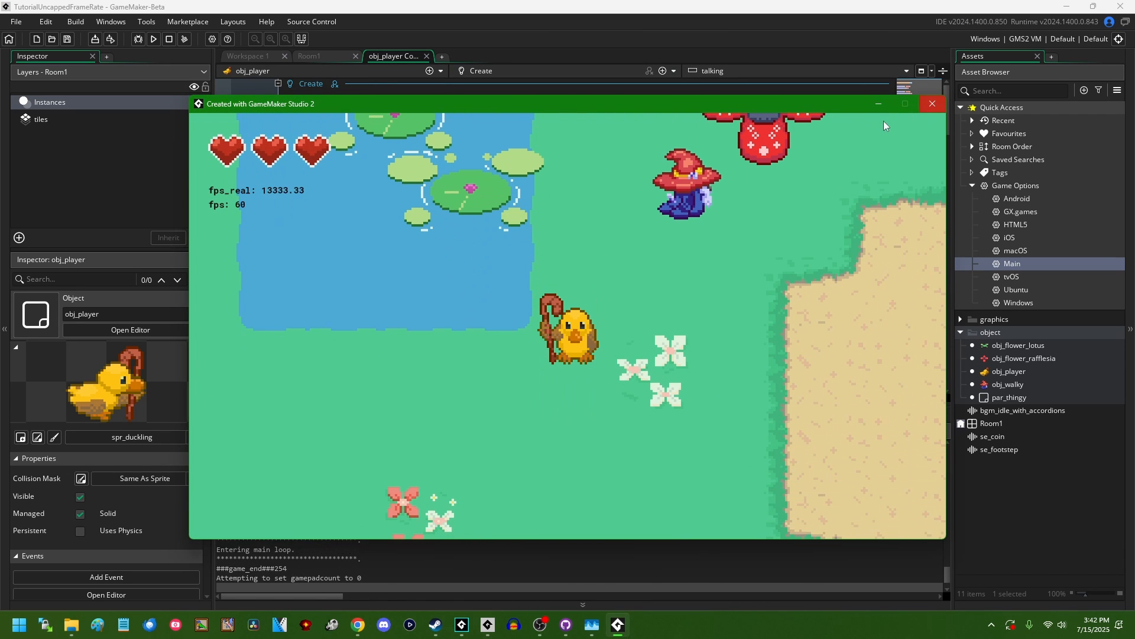
left_click(932, 104)
Change game_set_speed to 999, test-run showing thousands of fps, then return to line 13
double_click(396, 274)
type("999")
key("F5")
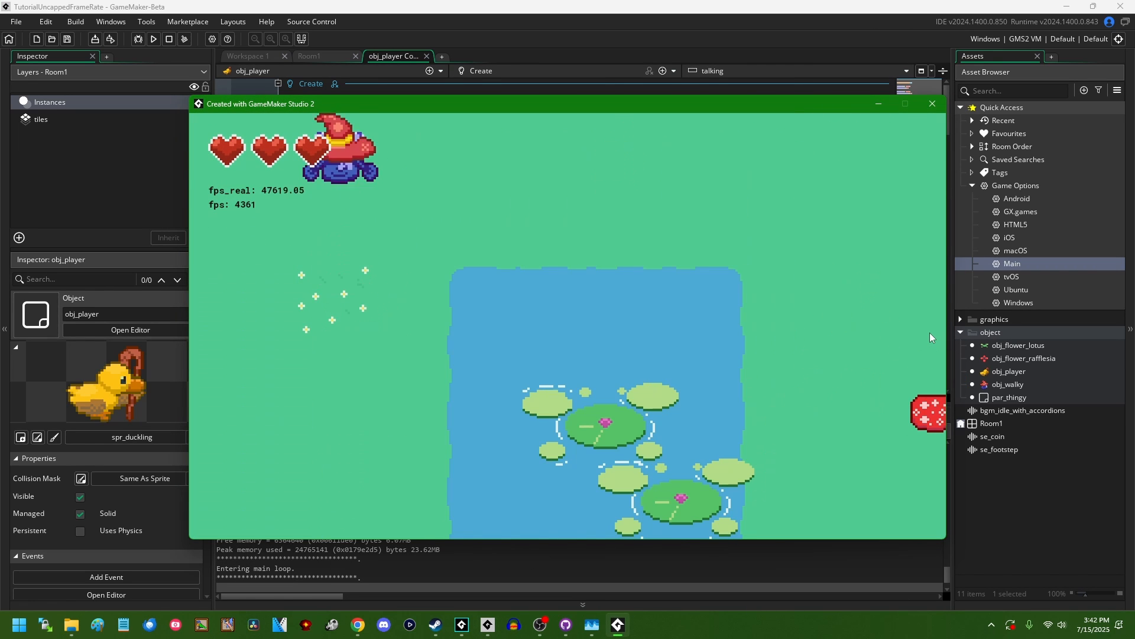
left_click(932, 103)
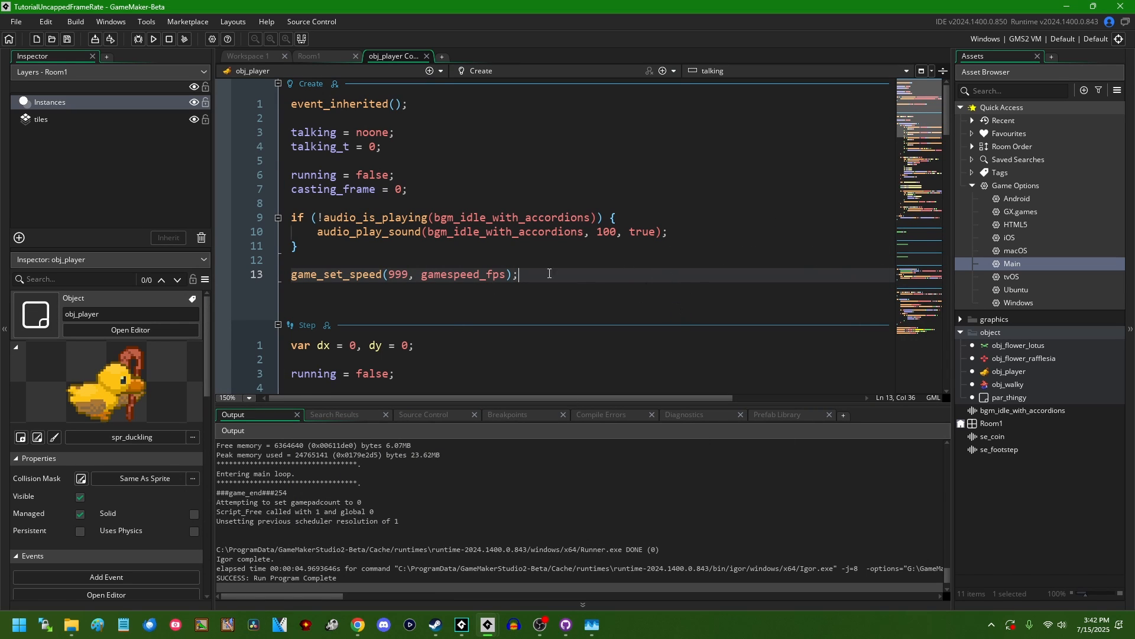
left_click_drag(603, 277, 297, 258)
left_click(598, 284)
Replace the game_set_speed line with display_set_timing_method(tm_systemtiming);
key("shift+Home")
key("BackSpace")
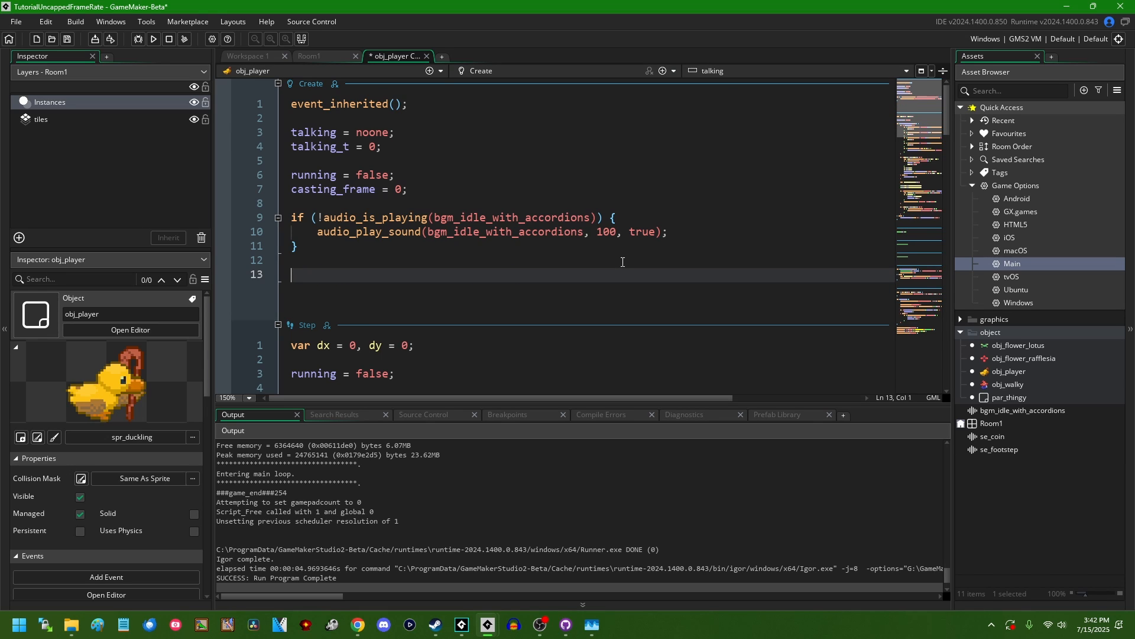
type("display_set_t")
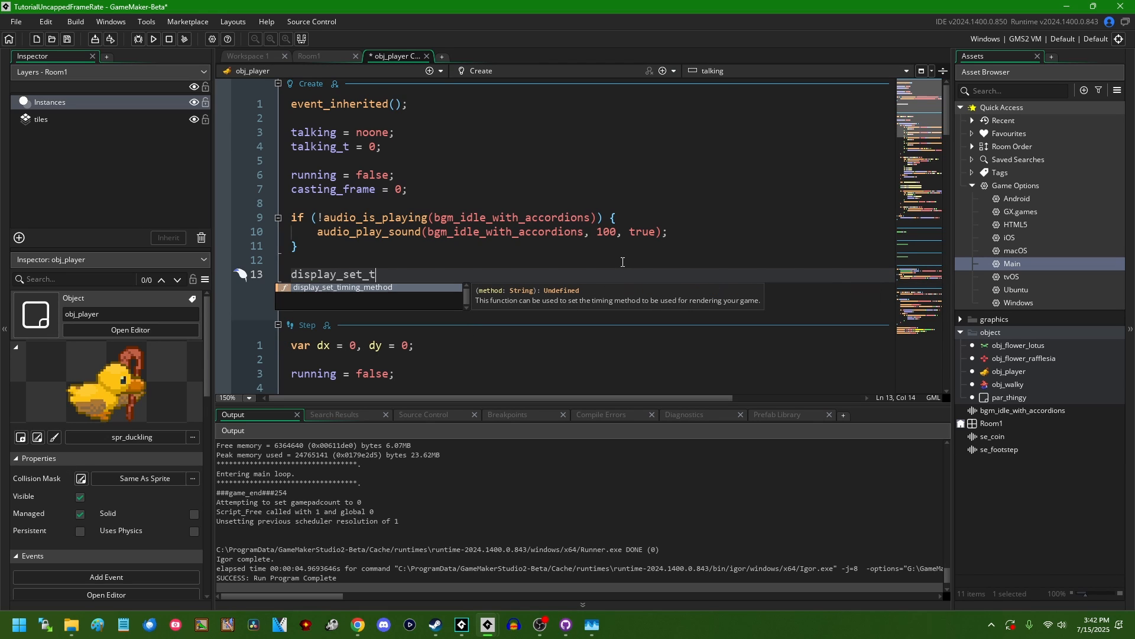
key("Return")
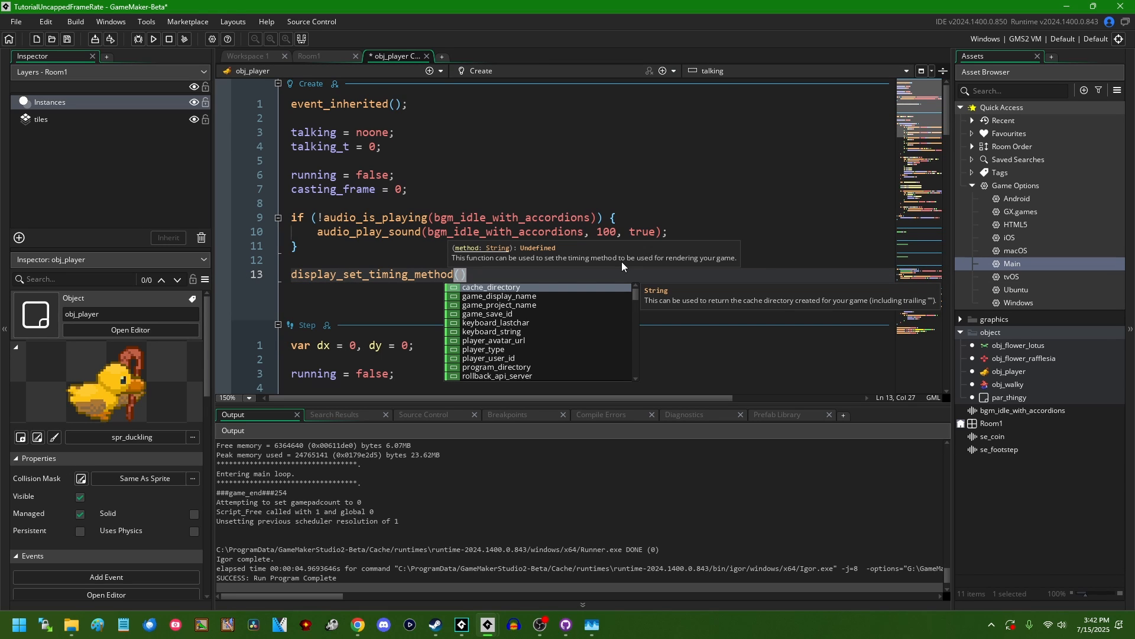
type("tm_")
key("Return")
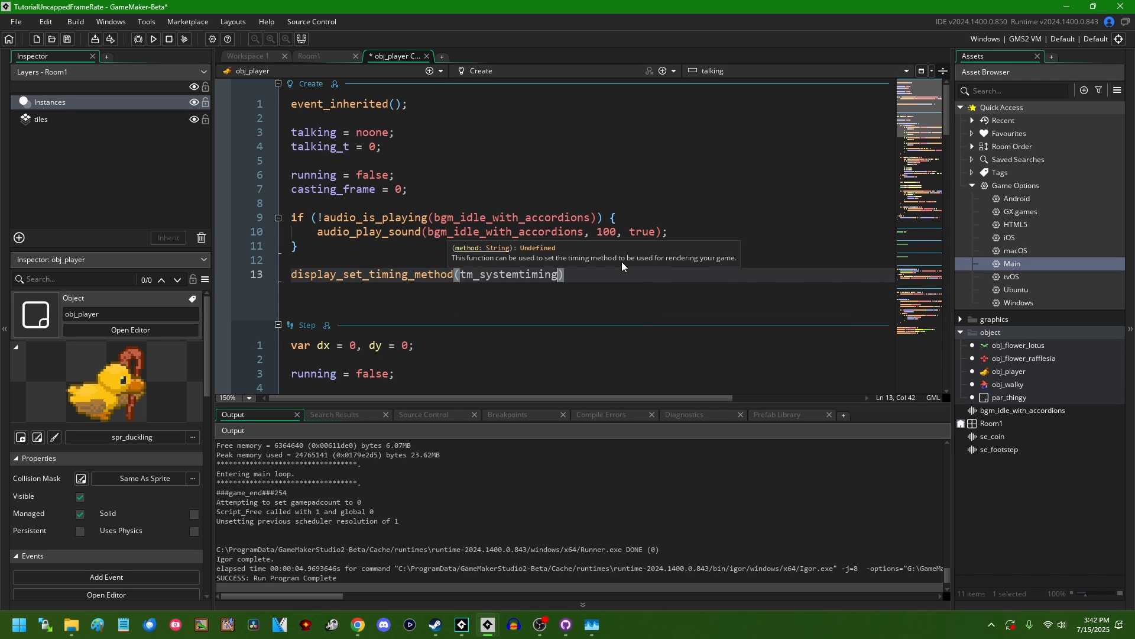
type(");")
Run the game, move the duck rapidly around at roughly 1830 fps, then close the game
key("F5")
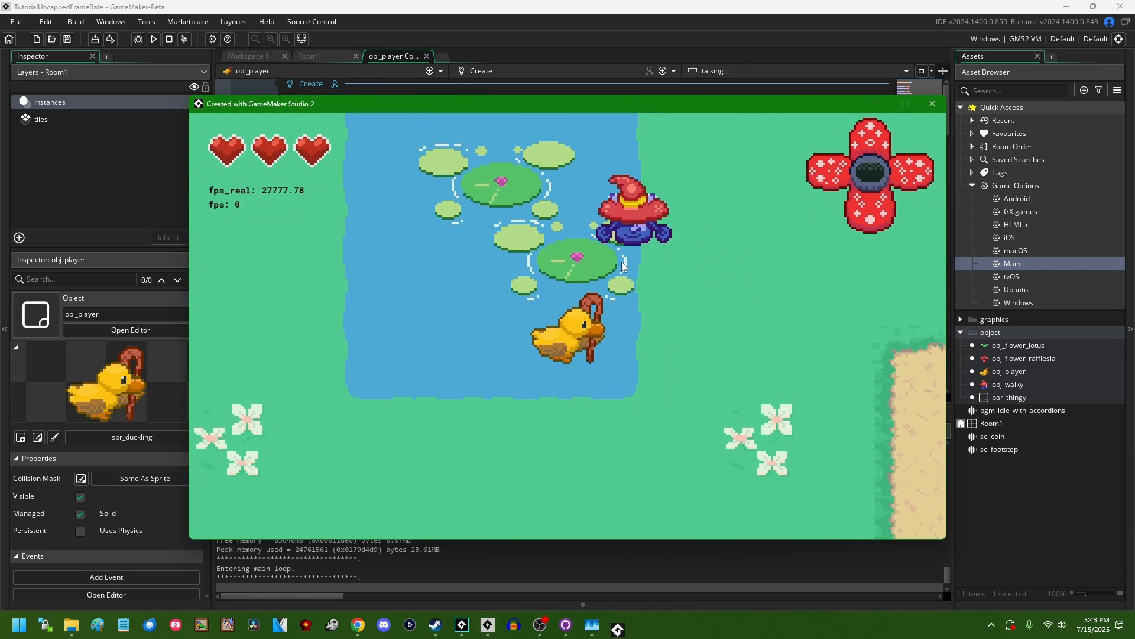
key("Up")
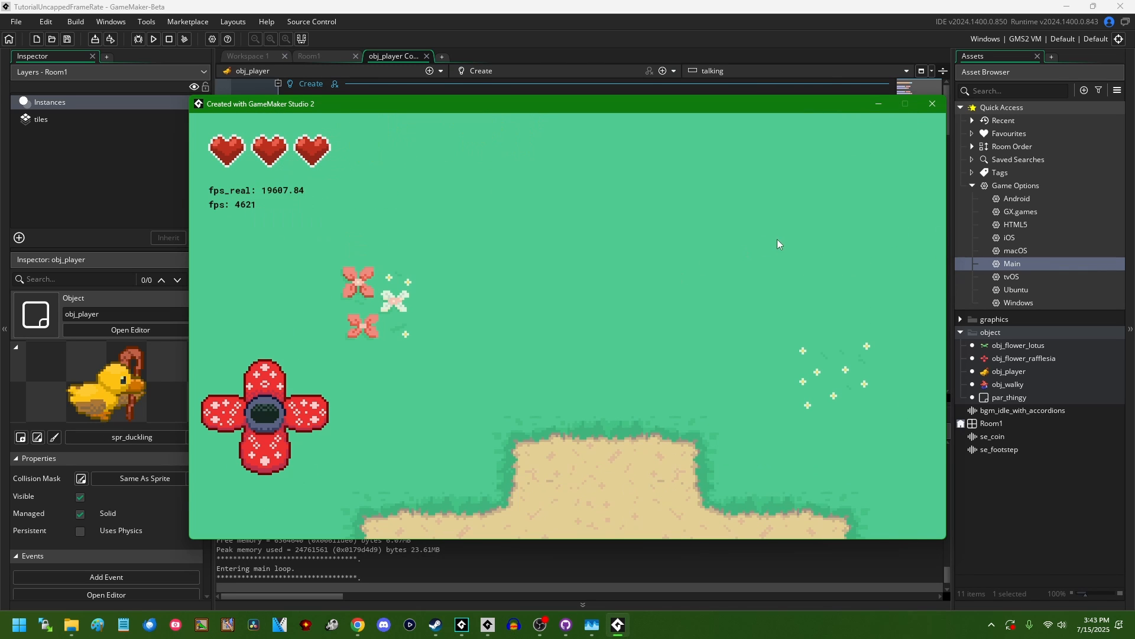
key("Down")
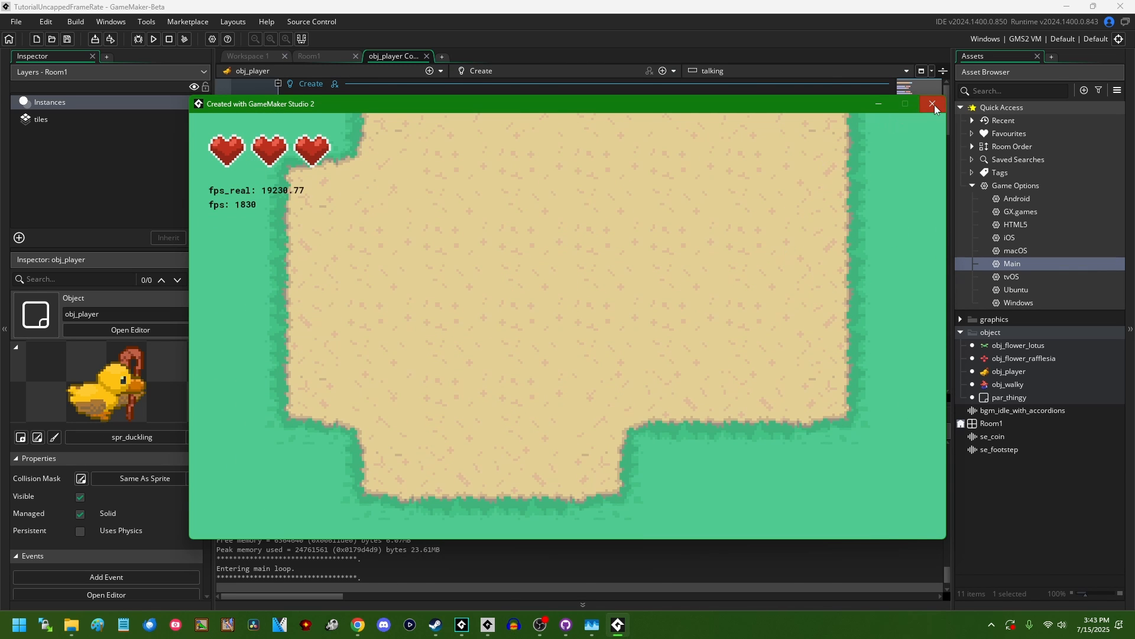
left_click(933, 104)
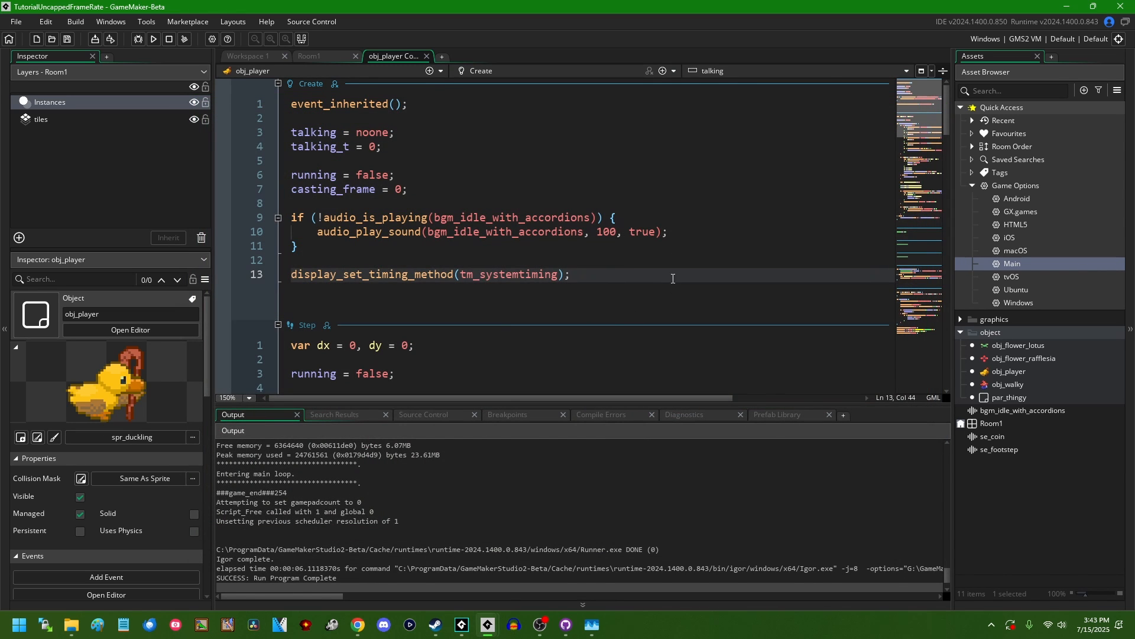
Delete the display_set_timing_method(tm_systemtiming) code from line 13, leaving it empty
left_click(785, 276)
triple_click(702, 267)
left_click(737, 275)
key("shift+Home")
key("BackSpace")
Open the main game options and try Game frames per second values like 600
left_click(1084, 268)
double_click(1084, 266)
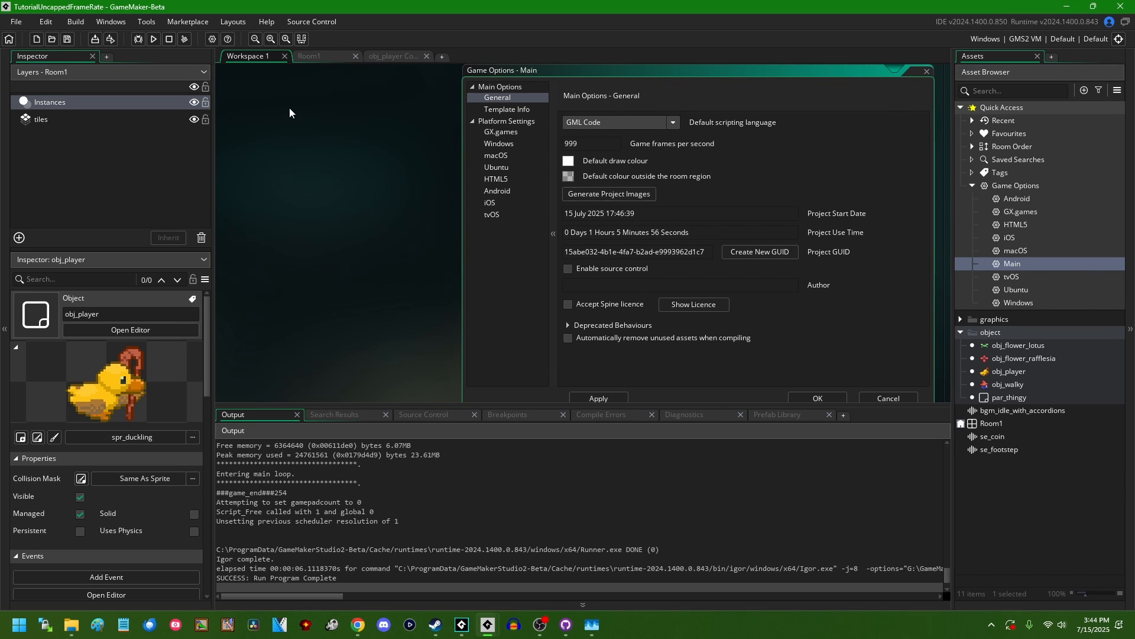
key("Return")
double_click(1022, 262)
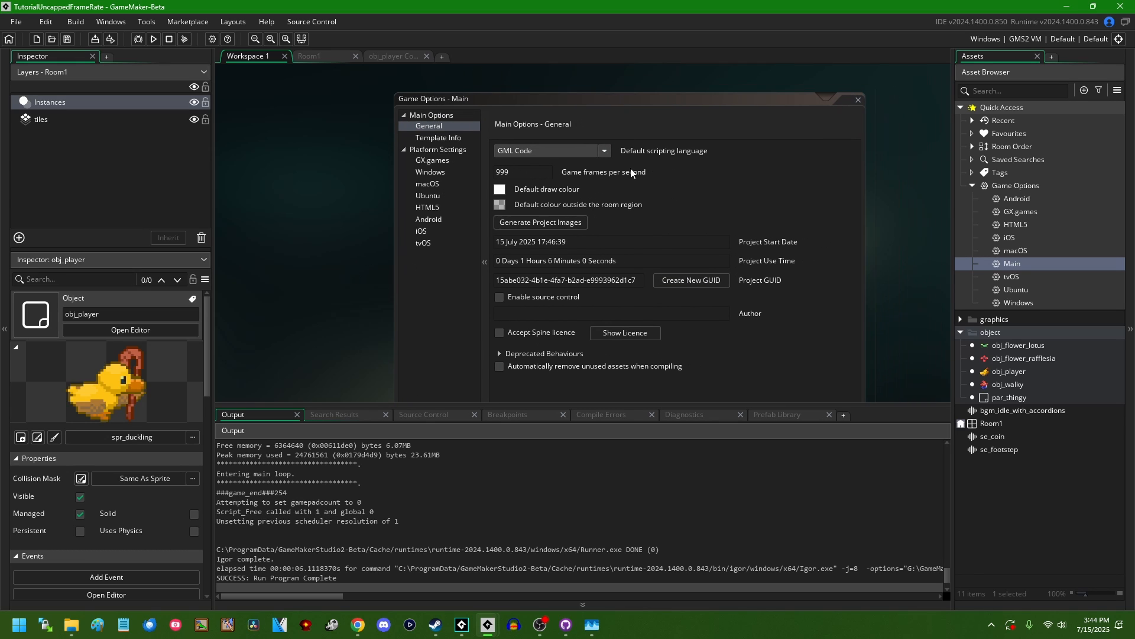
left_click(517, 168)
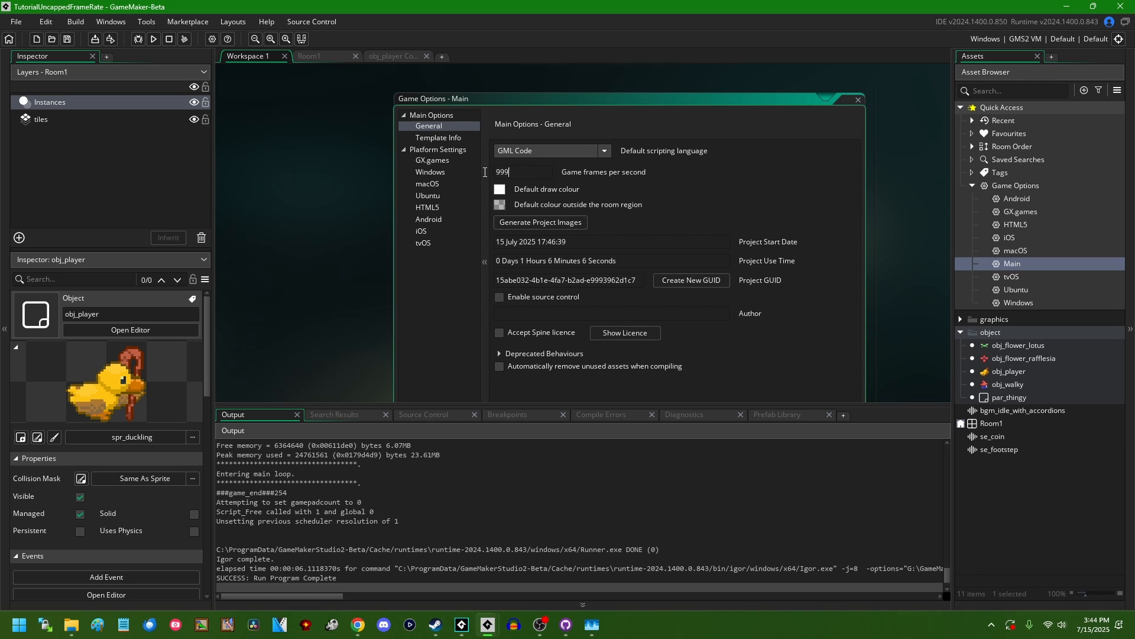
key("Home")
type("600")
key("ctrl+a")
Collapse the output panel, try 999999, then set Game frames per second to -1
left_click(899, 605)
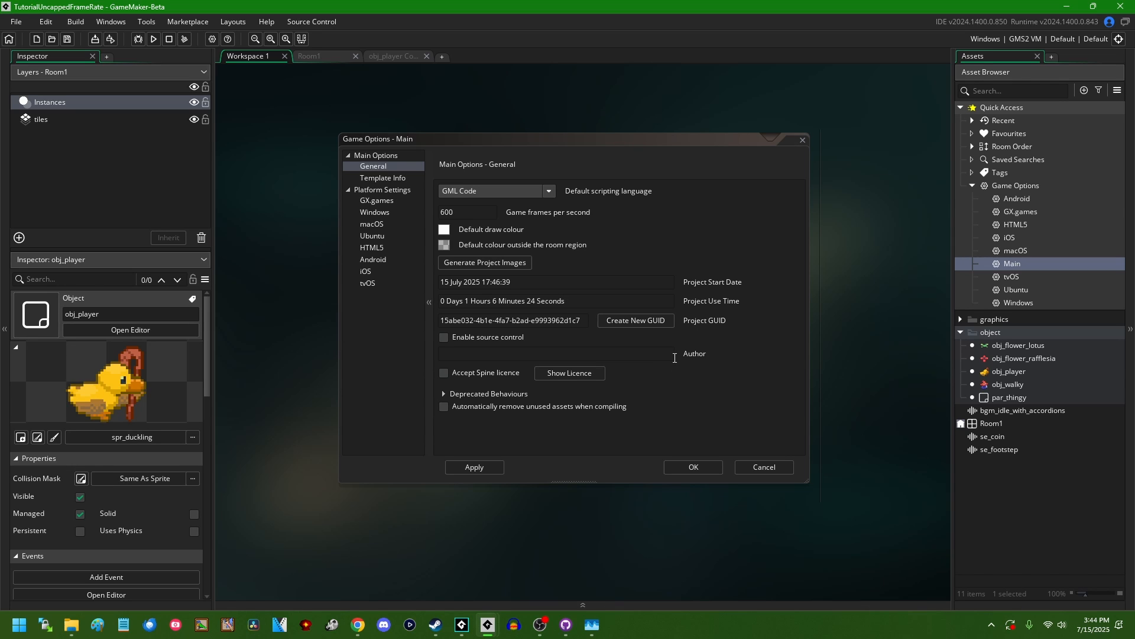
left_click(478, 217)
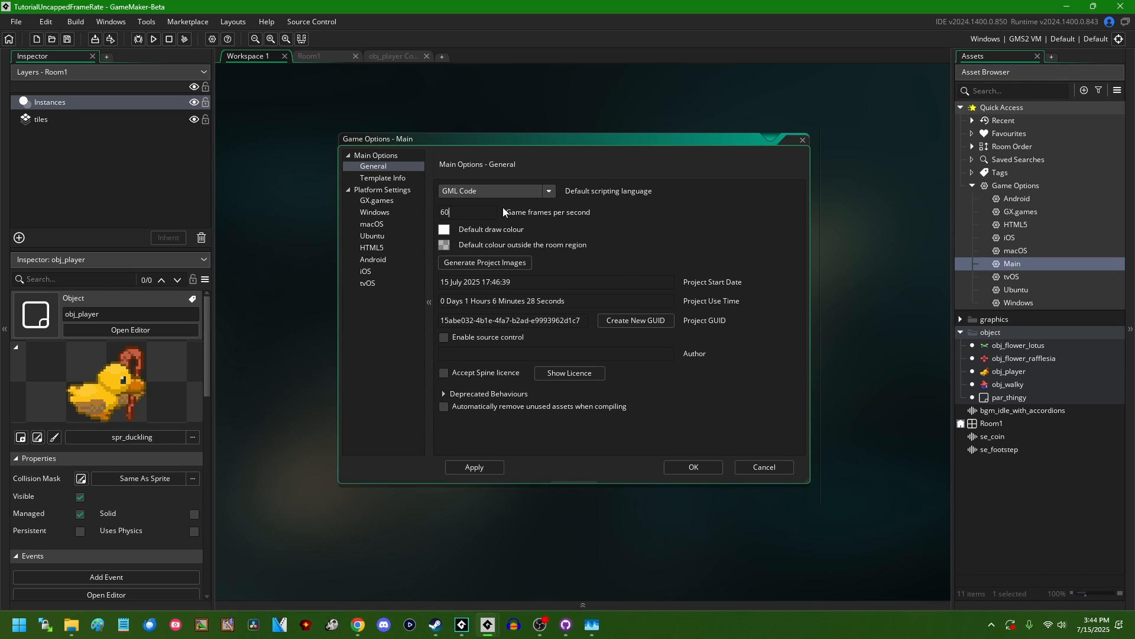
type("0")
double_click(486, 208)
type("999999")
key("BackSpace")
key("BackSpace")
key("BackSpace")
type("-1")
Run the game showing fps_real in the tens of thousands, then set frames per second back to 60
key("F5")
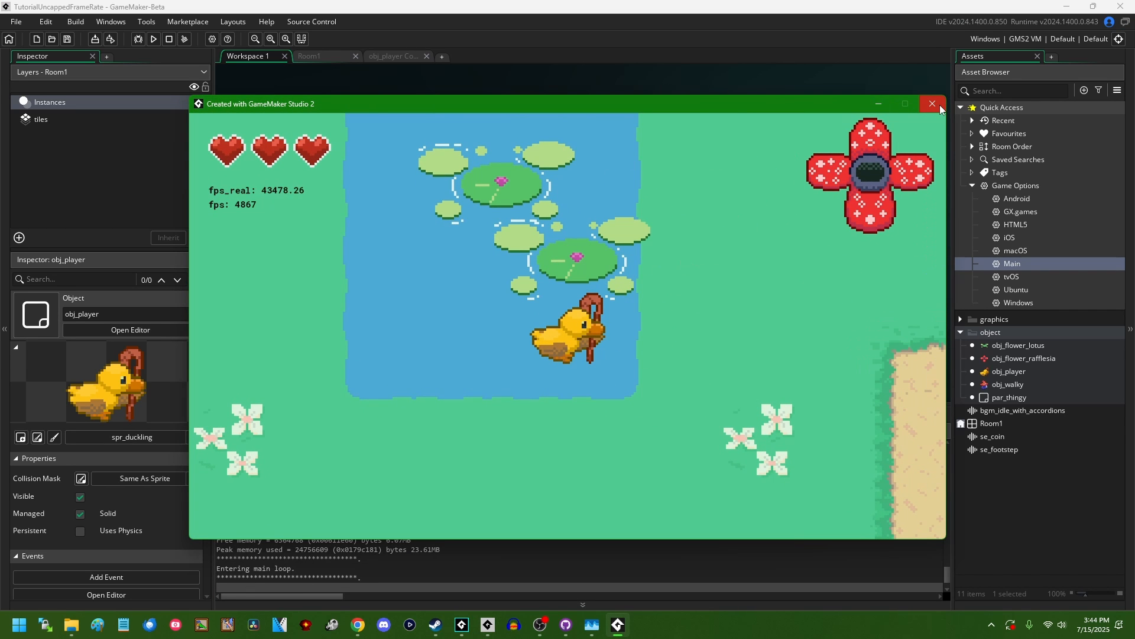
left_click(932, 104)
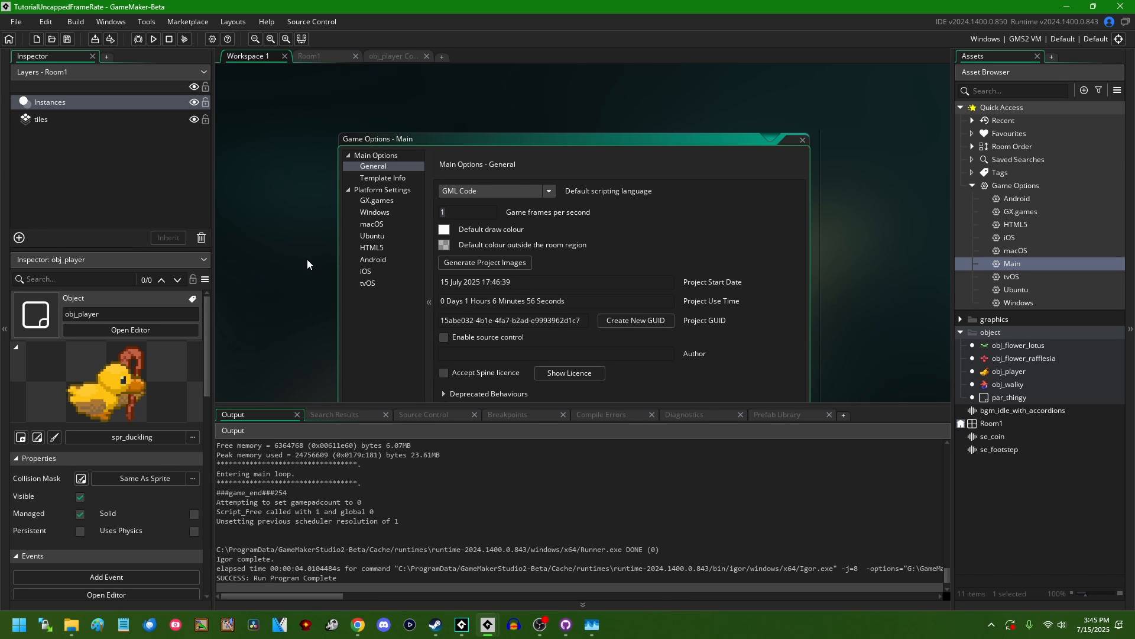
type("60")
scroll(483, 349, "down", 2)
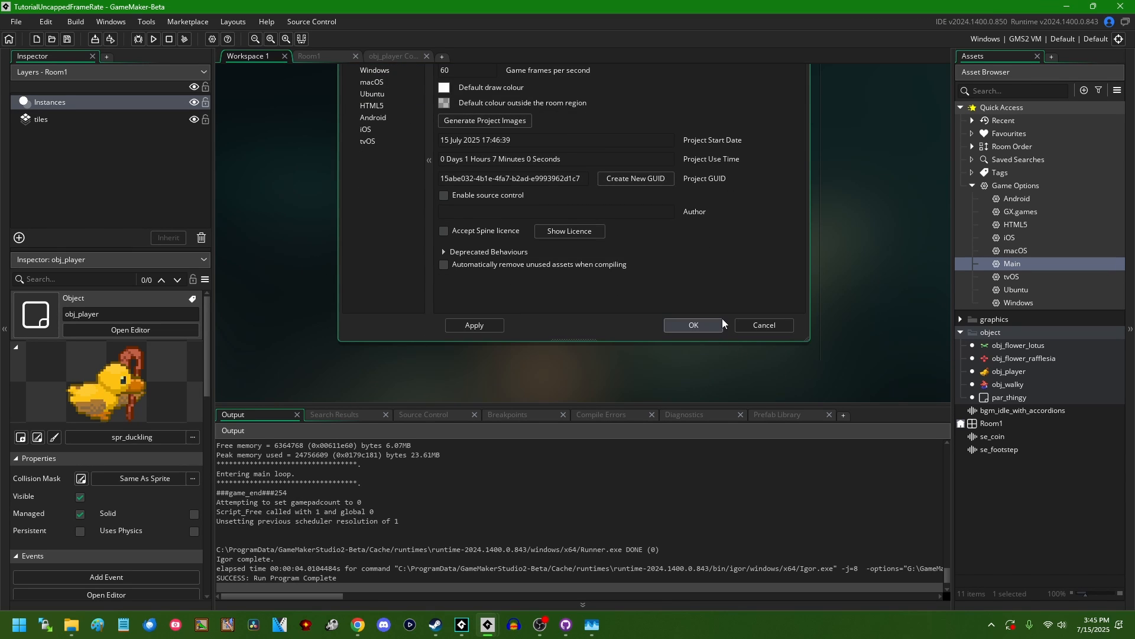
left_click(706, 324)
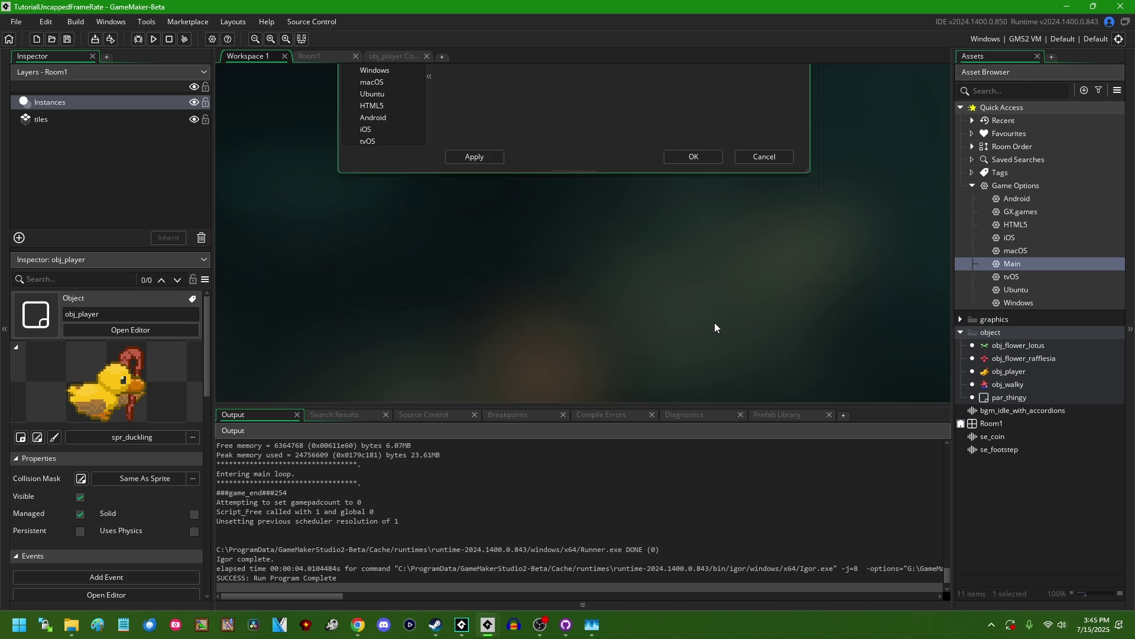
Add display_set_timing_method(tm_countvsyncs); on line 13 of the player's Create event
left_click(393, 58)
left_click(370, 264)
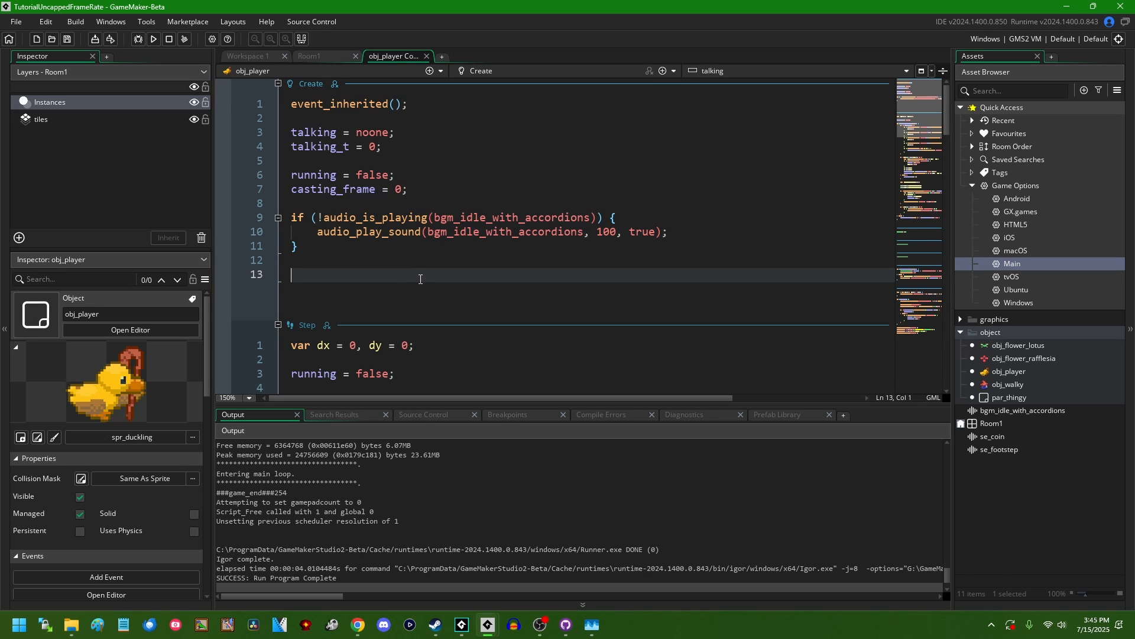
type("display")
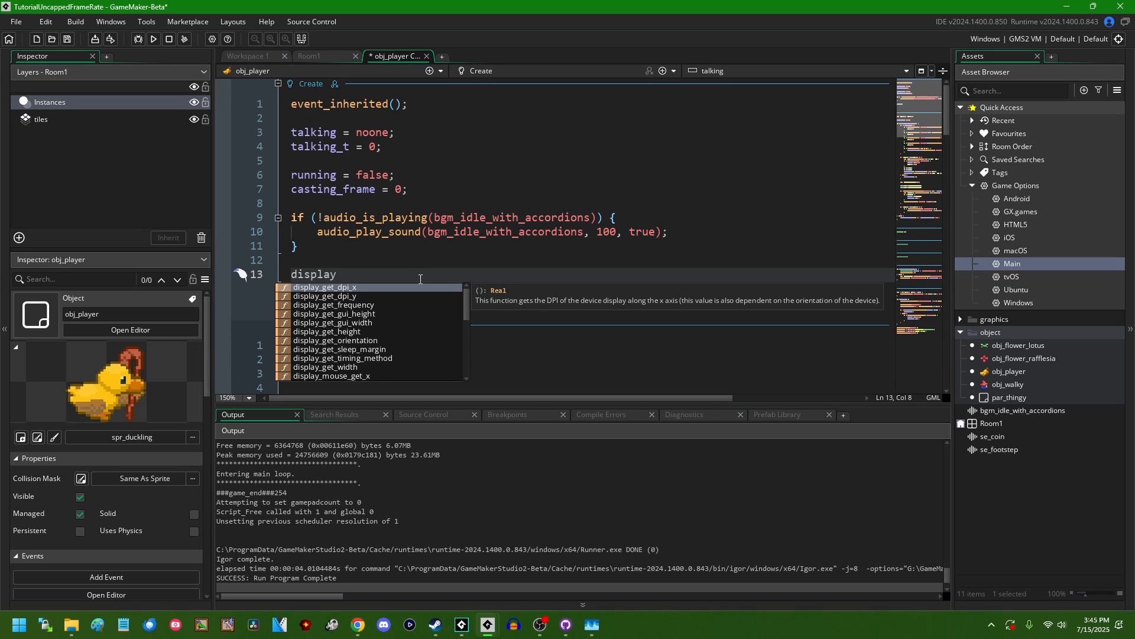
type("_set_t")
key("Return")
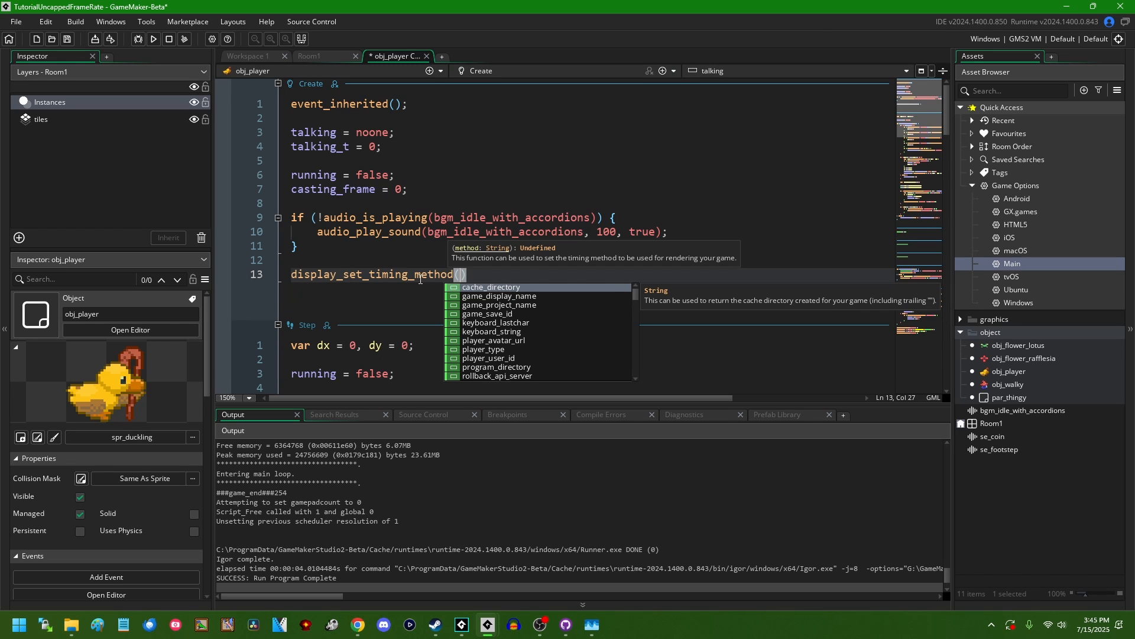
type("tm_")
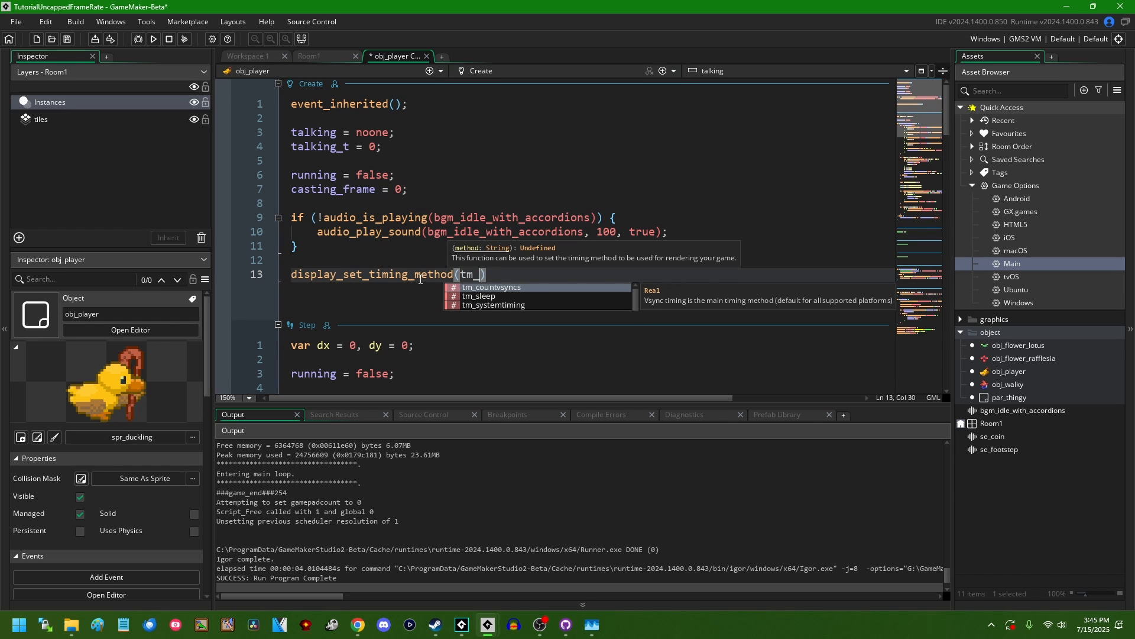
key("Return")
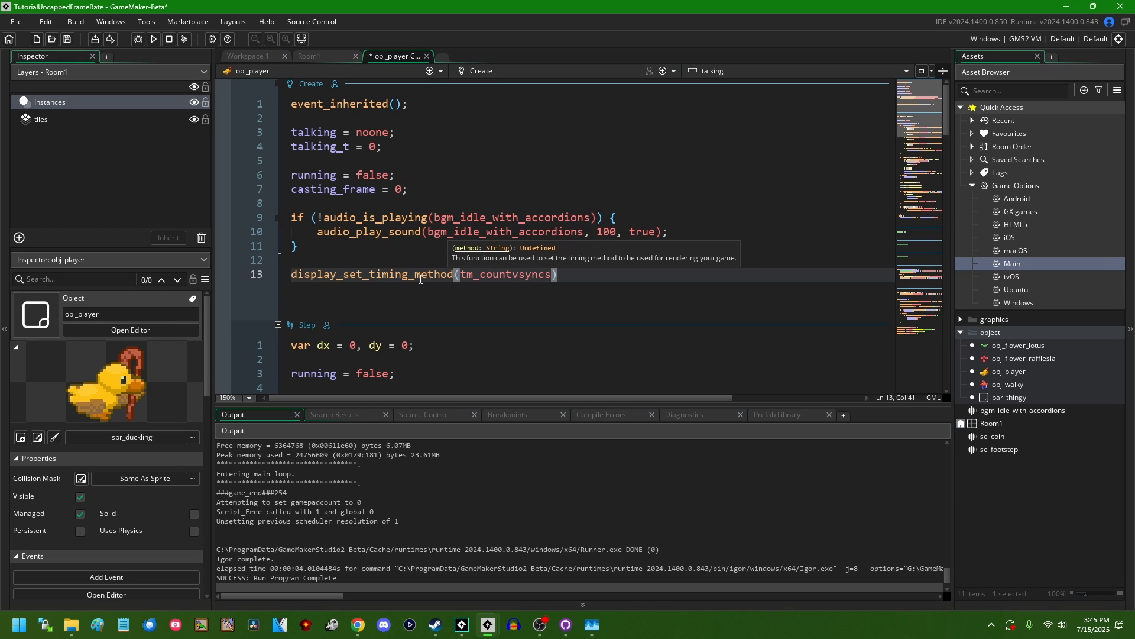
Inspect the tm_countvsyncs argument and position the caret before the closing parenthesis
key("ctrl+shift+Left")
left_click(711, 274)
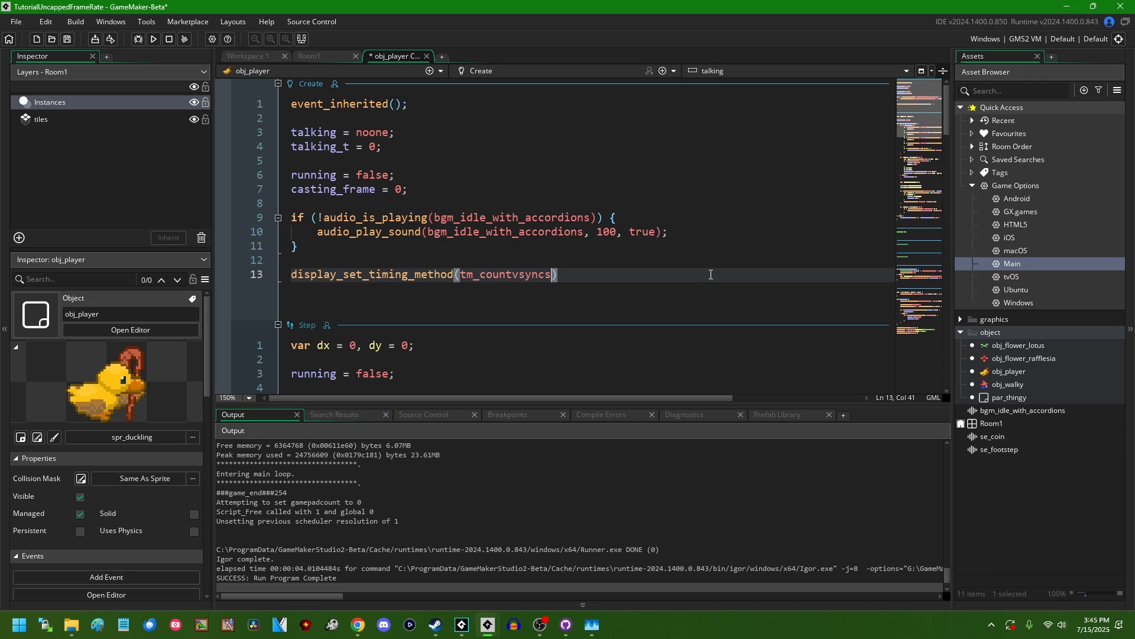
type(";")
key("Left")
key("Left")
Replace tm_countvsyncs with tm_systemtiming from autocomplete and select it to look it up in the manual
key("ctrl+BackSpace")
type("tm_")
key("Down")
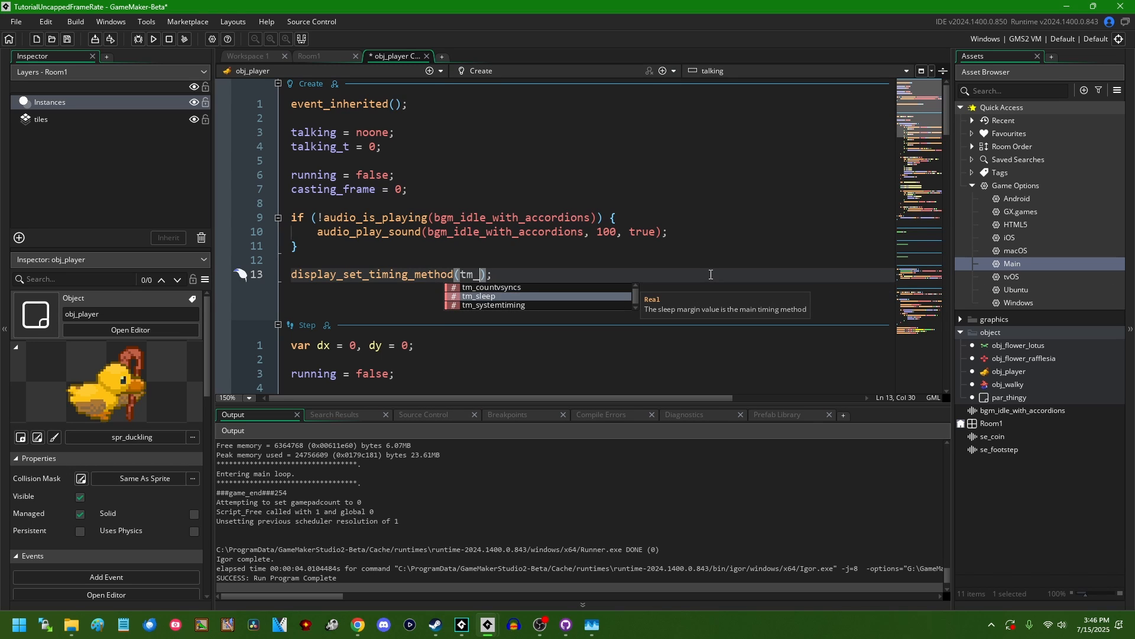
key("Down")
key("Return")
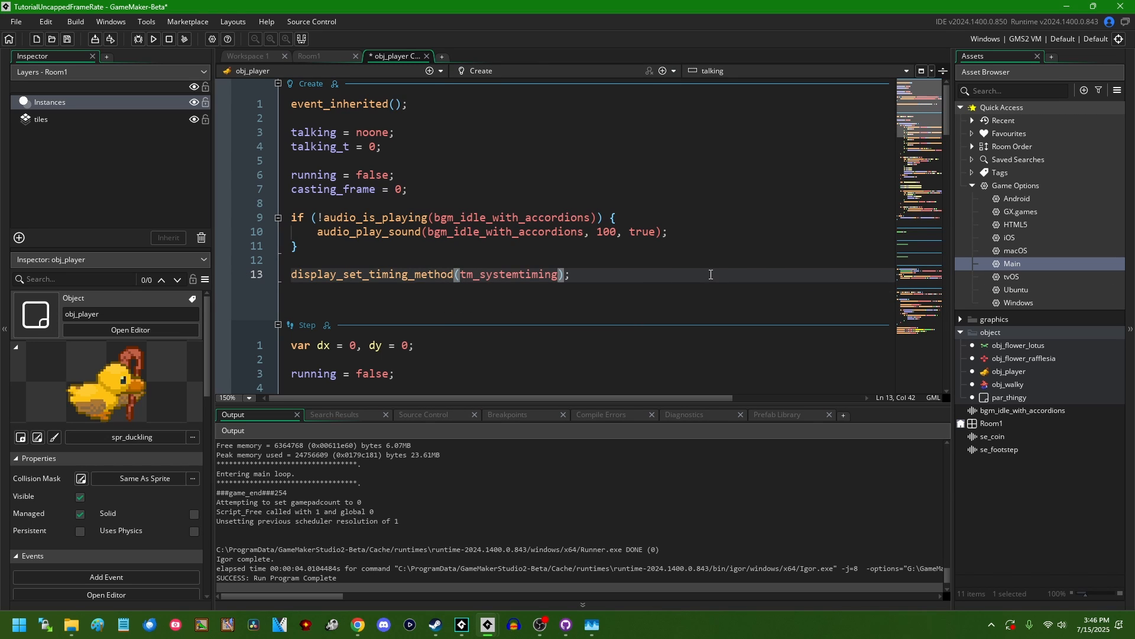
key("ctrl+shift+Left")
key("Left")
key("ctrl+shift+Right")
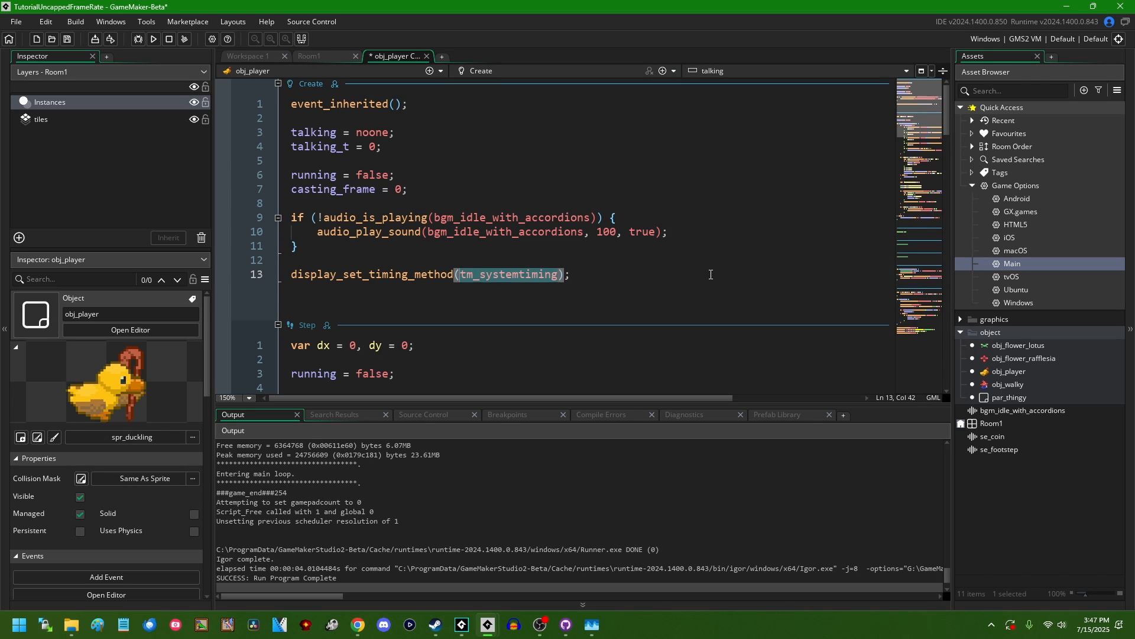
Search the display_set_timing_method manual page for 'system' and mark the Certain Android devices sentence
key("Left")
key("Right")
key("Right")
key("alt+Tab")
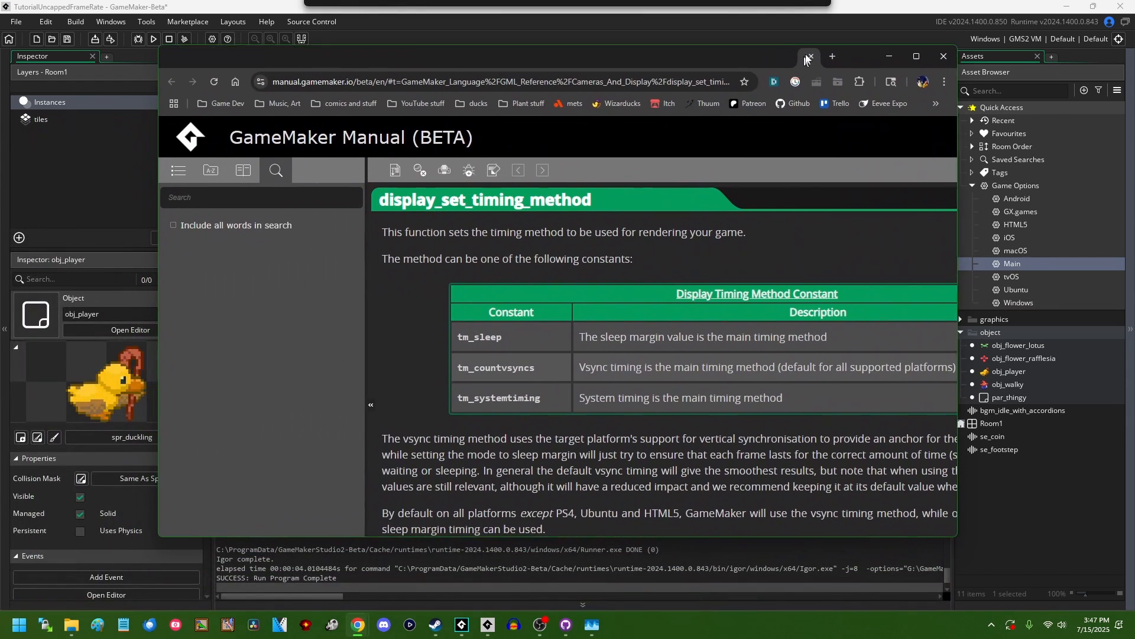
scroll(677, 321, "down", 4)
scroll(805, 417, "up", 2)
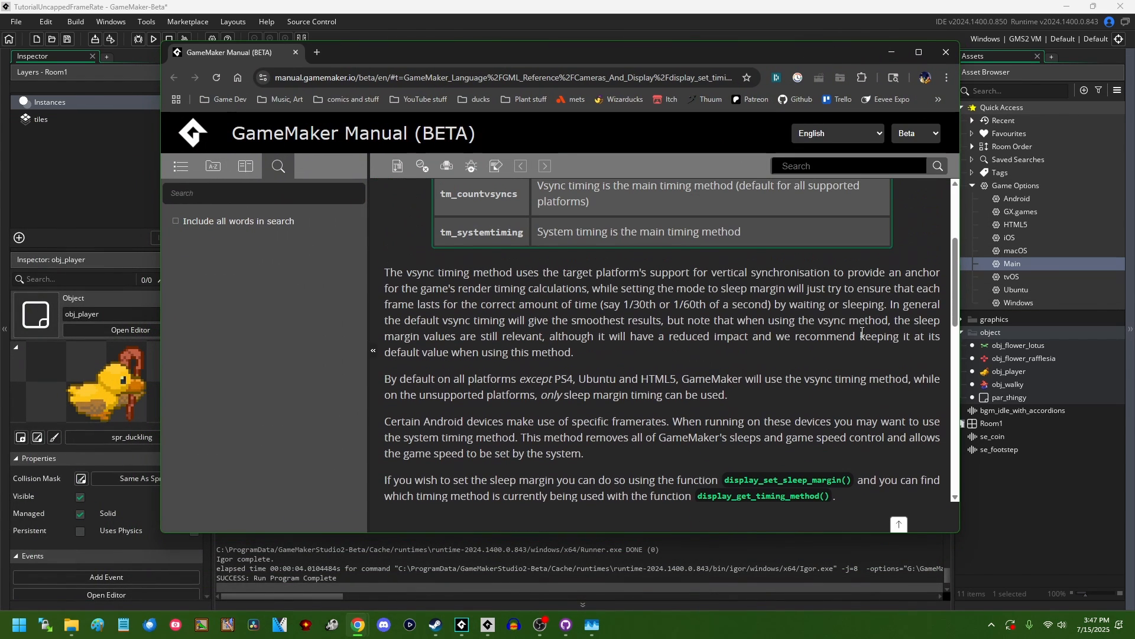
key("ctrl+f")
type("sy")
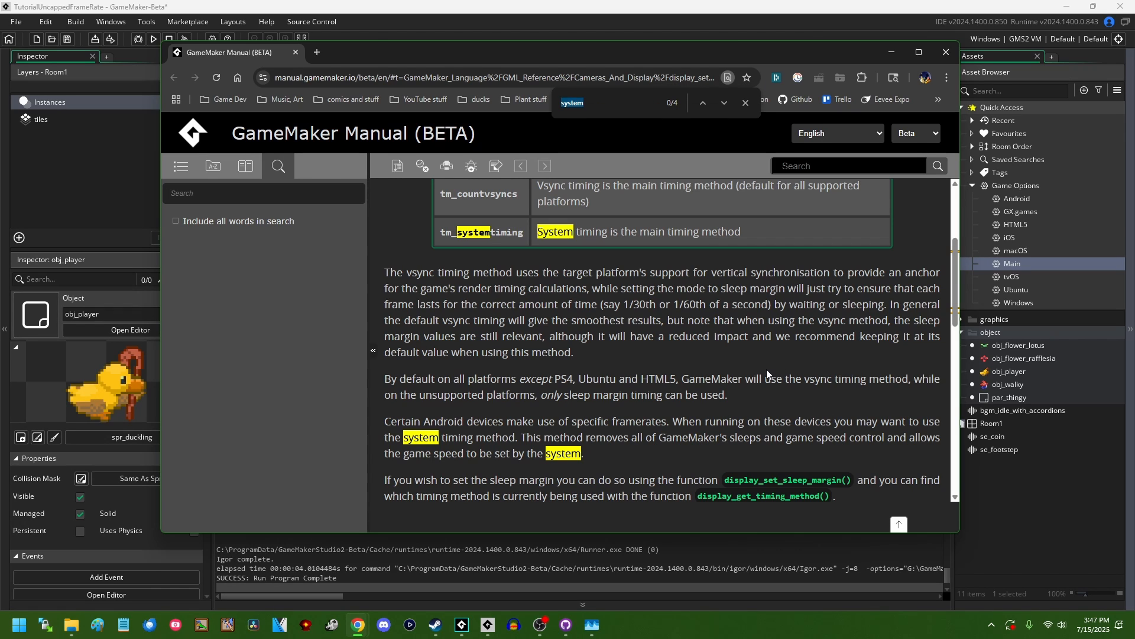
type("stem")
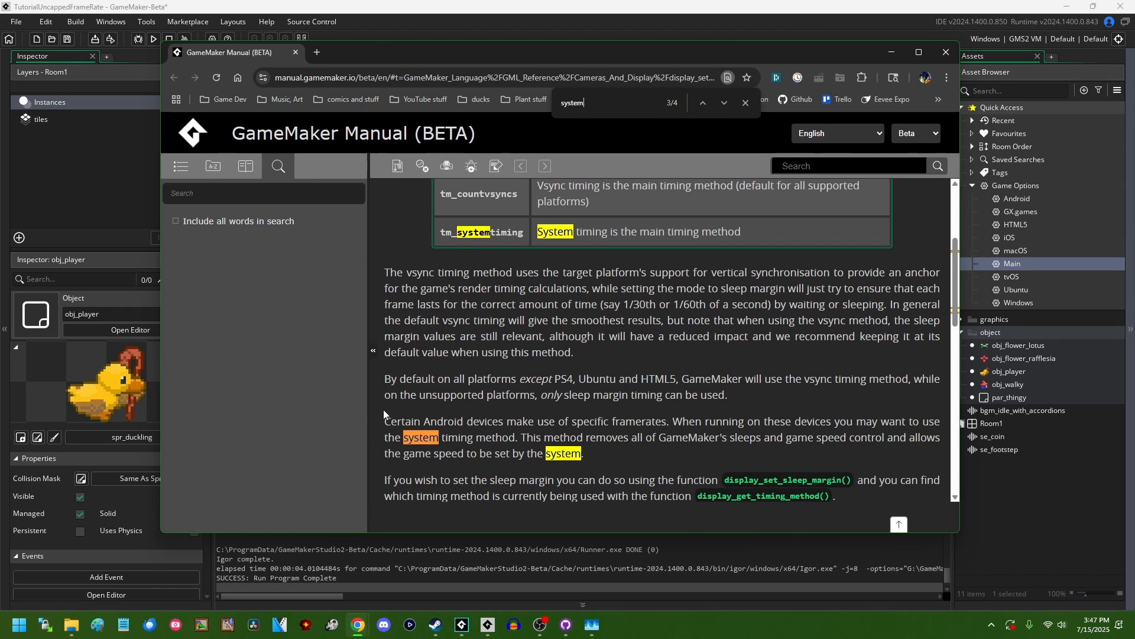
left_click_drag(387, 420, 502, 423)
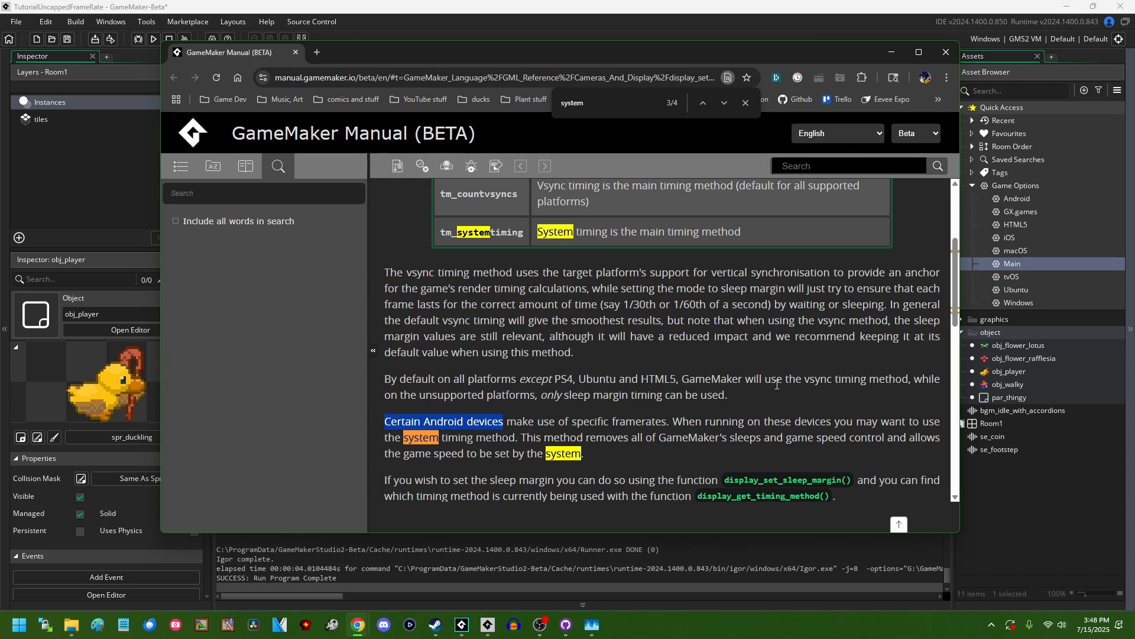
scroll(881, 373, "down", 3)
scroll(879, 372, "up", 5)
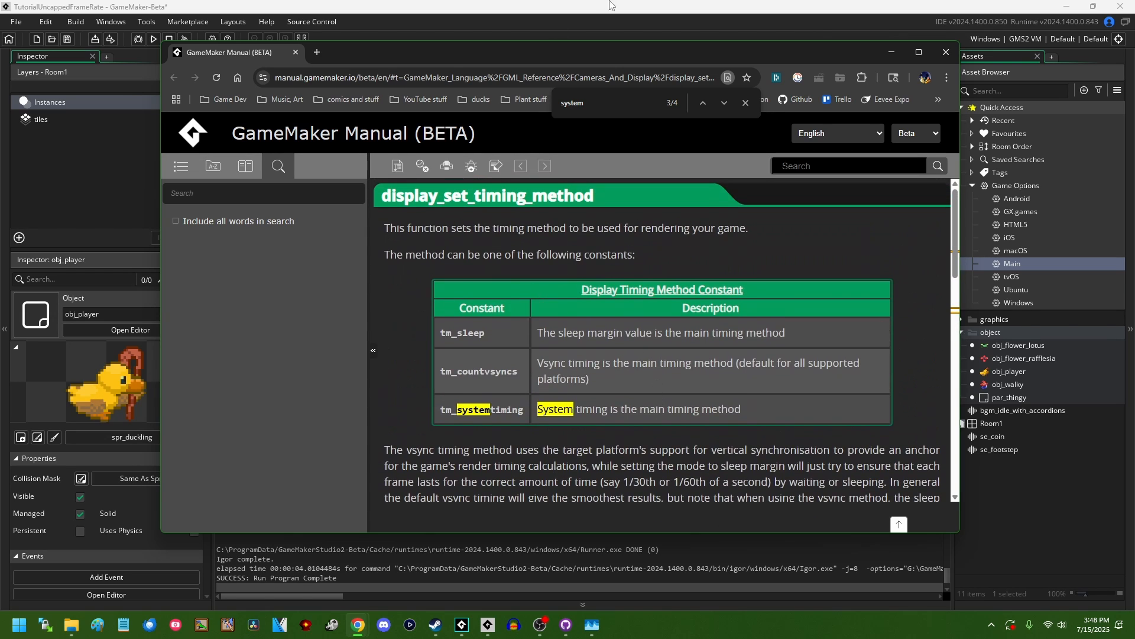
Back in the Create event, make line 13 read display_set_timing_method(tm_sleep);
key("alt+Tab")
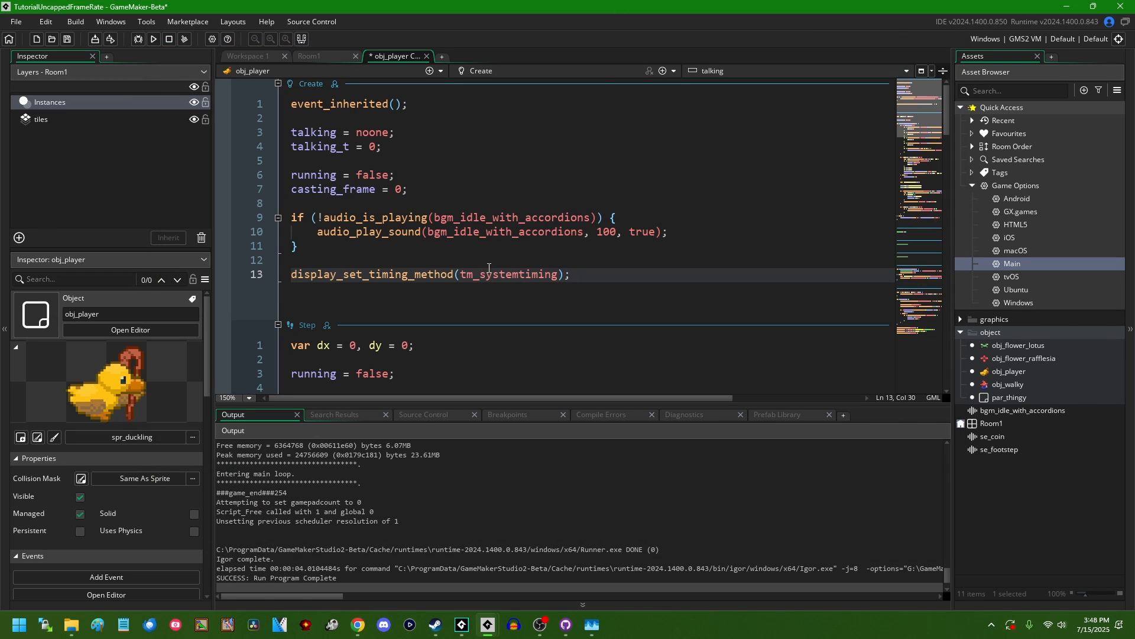
key("ctrl+shift+Right")
type("sleep")
left_click(683, 270)
Add display_set_sleep_margin(10); on line 14, remove the stray thread.sleep line, and save
key("Return")
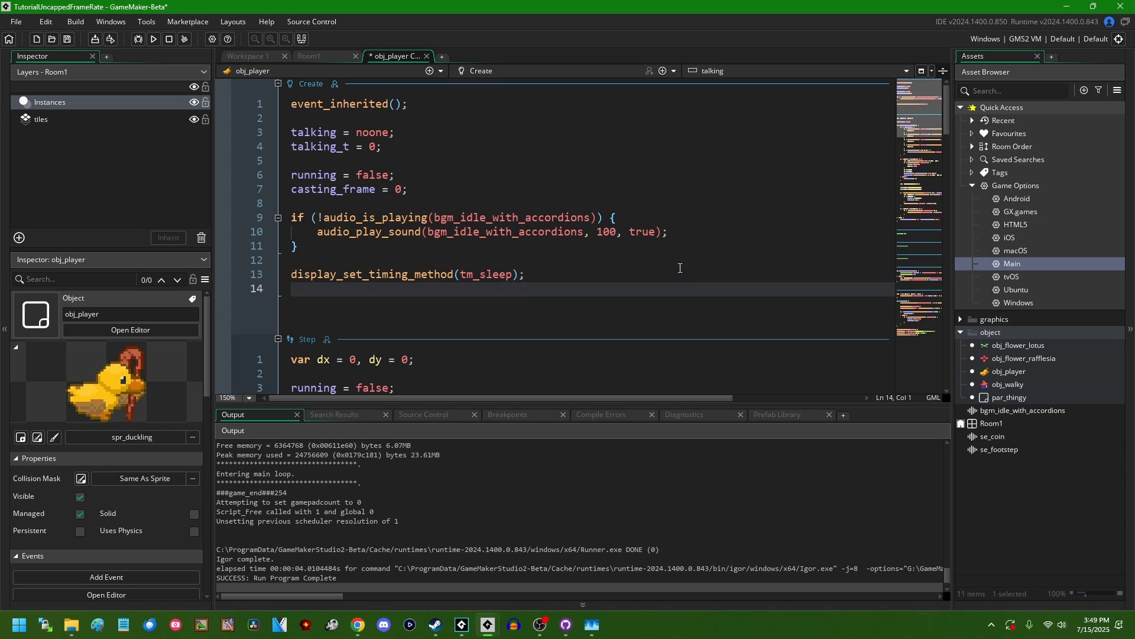
type("display_set_")
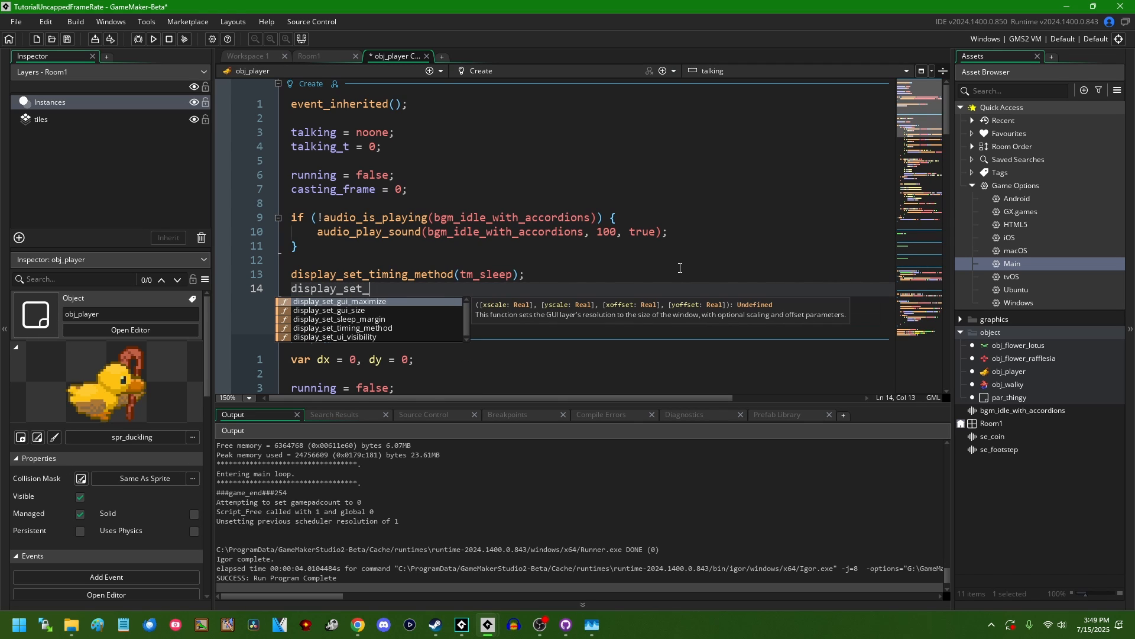
type("sl")
key("Return")
type("1")
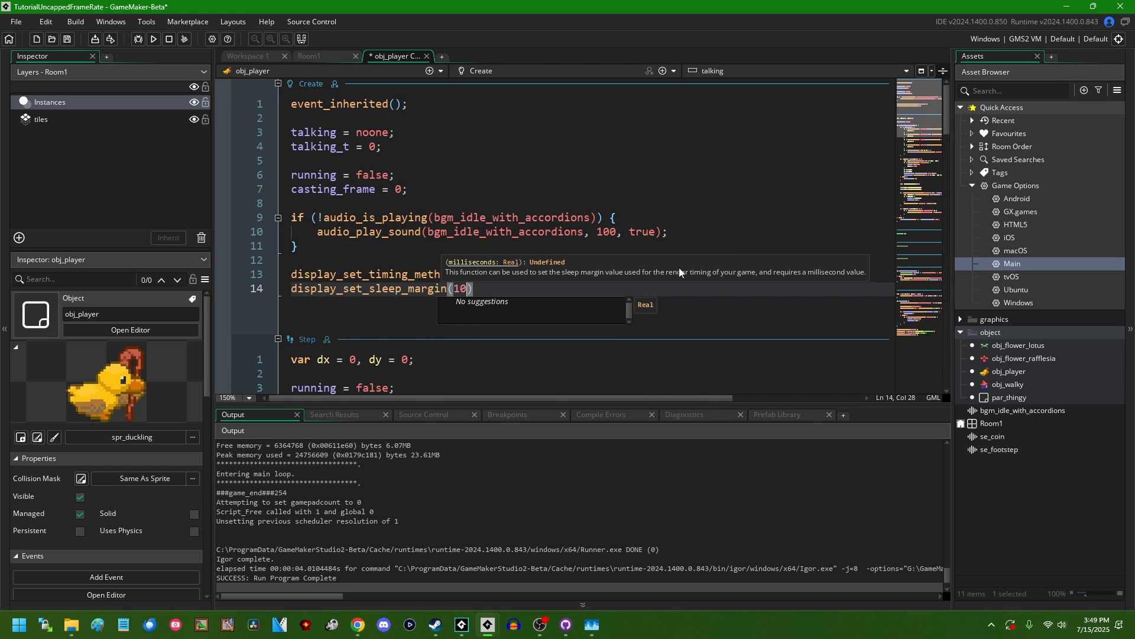
type("0")
key("ctrl+s")
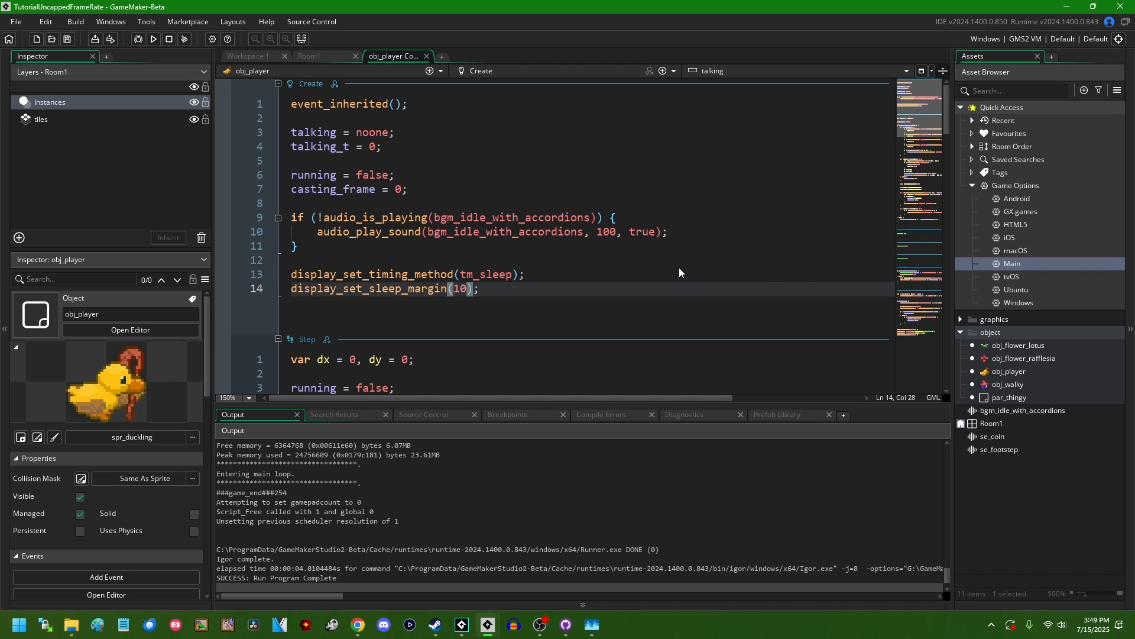
key("End")
key("Return")
key("Return")
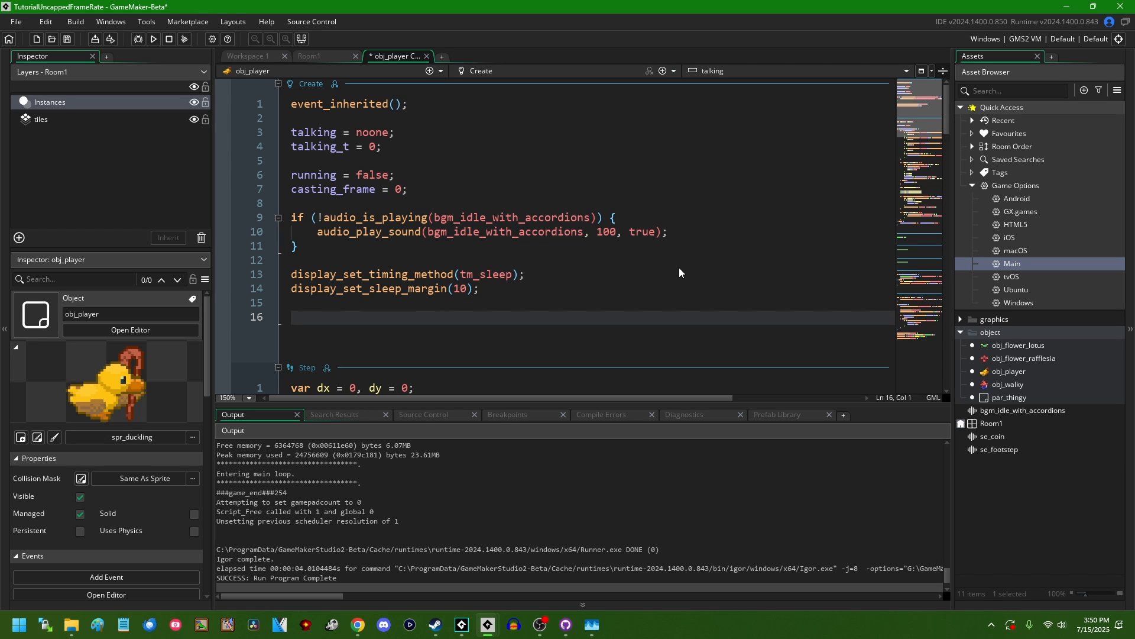
type("thread.sleep(ms)")
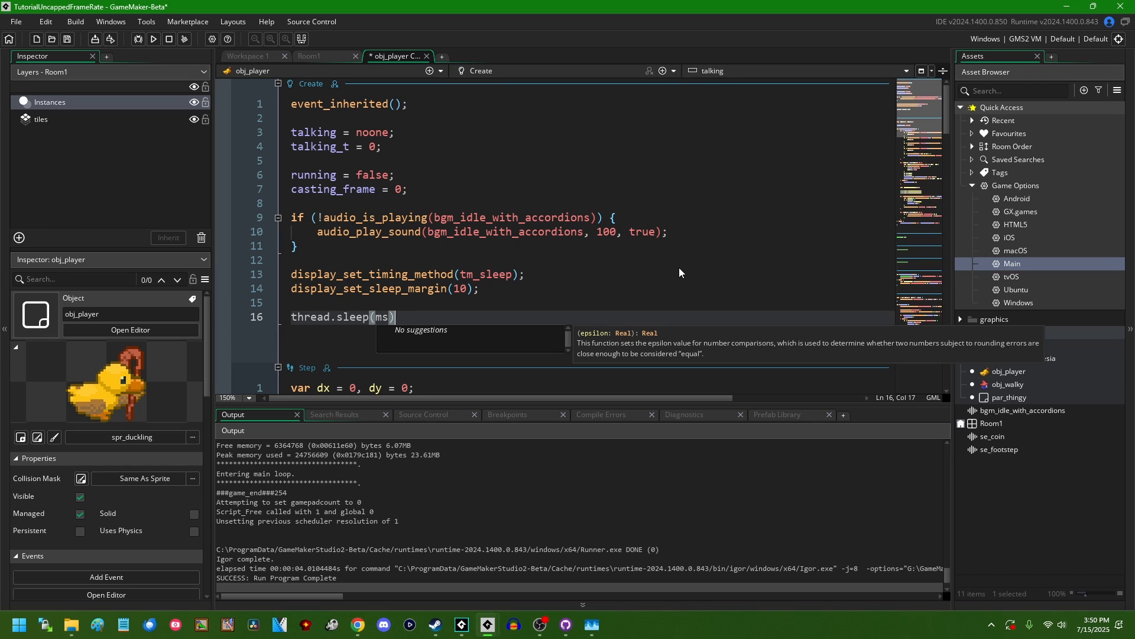
key("shift+Home")
key("BackSpace")
key("BackSpace")
key("BackSpace")
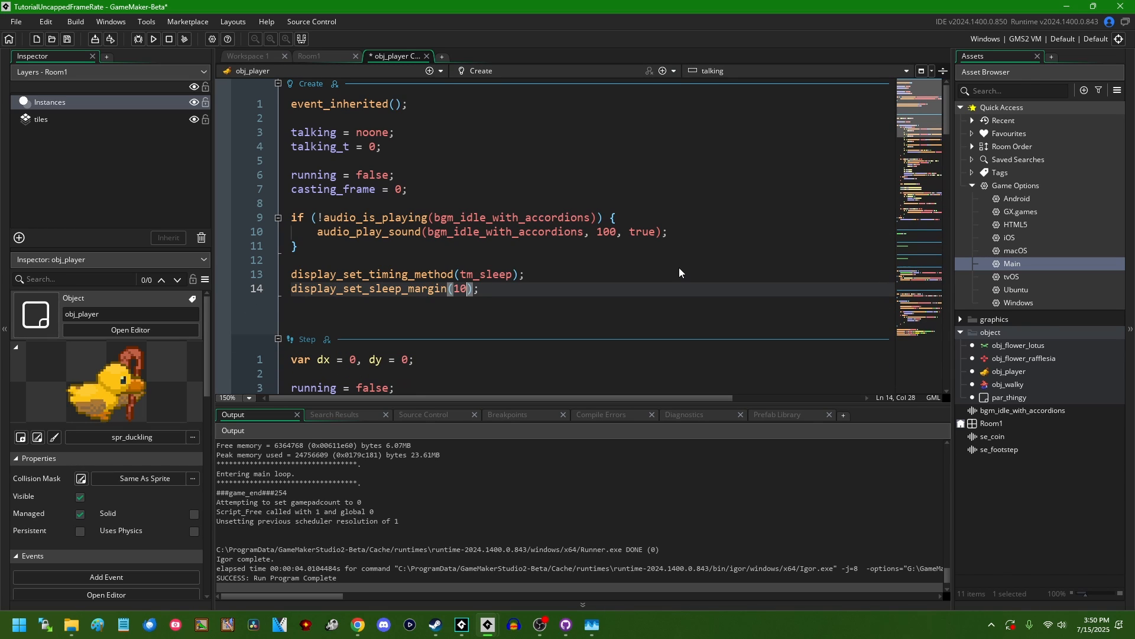
key("ctrl+s")
Reduce the sleep margin to 1, run the game and walk the duck around, then close it
key("BackSpace")
key("F5")
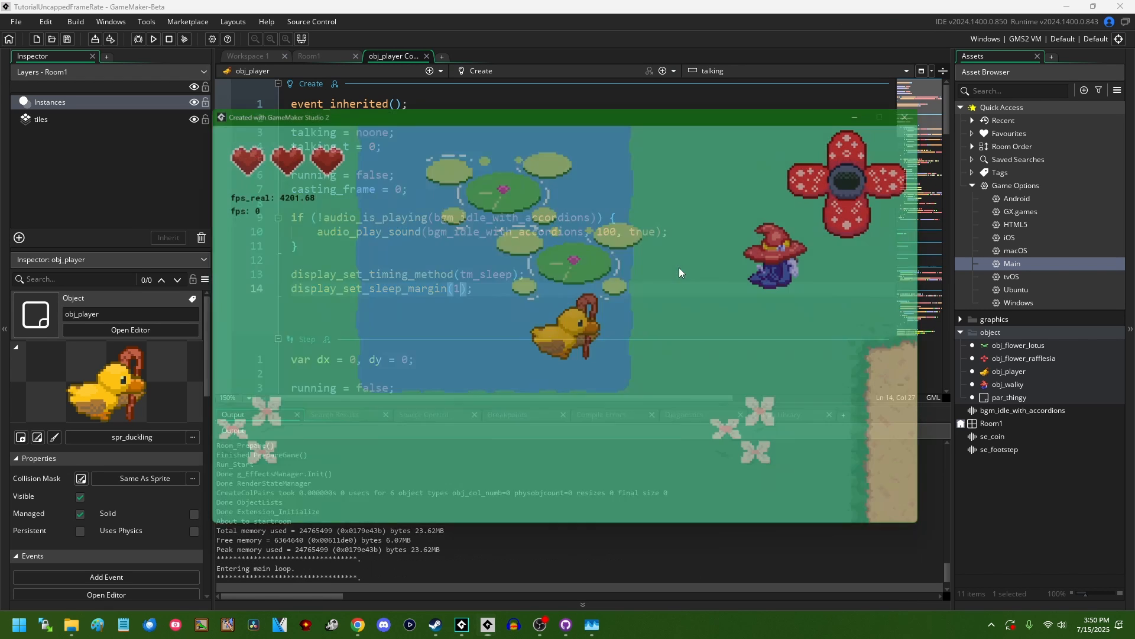
key("Down")
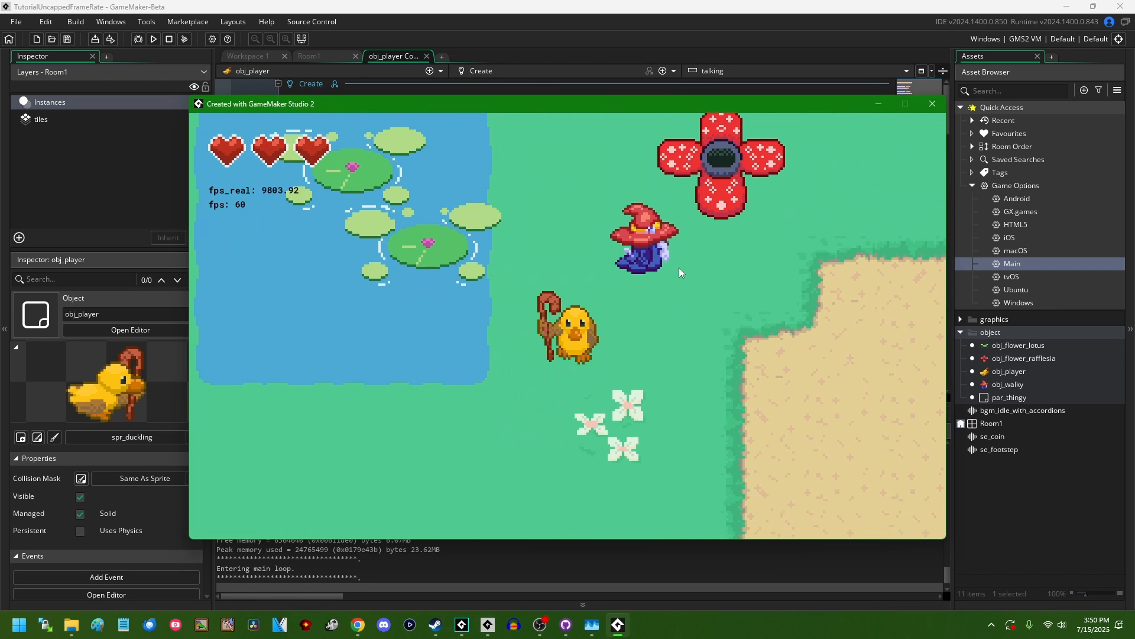
key("Up")
key("Right")
key("Down")
key("Escape")
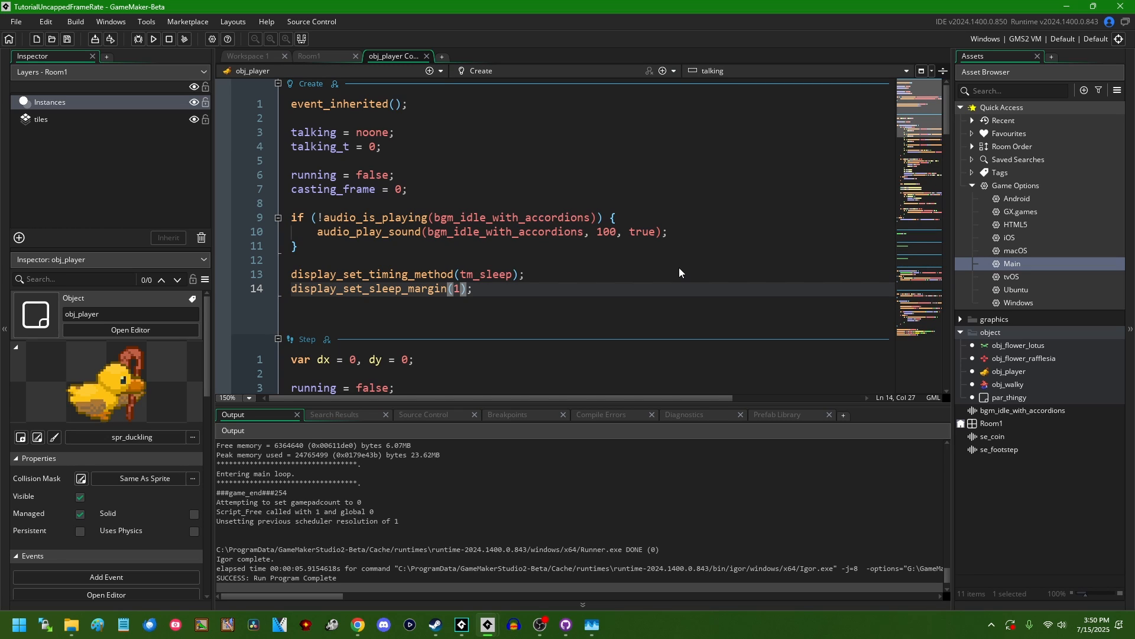
type("00")
Run again with sleep margin 100, move the duck briefly, and close the game
key("F5")
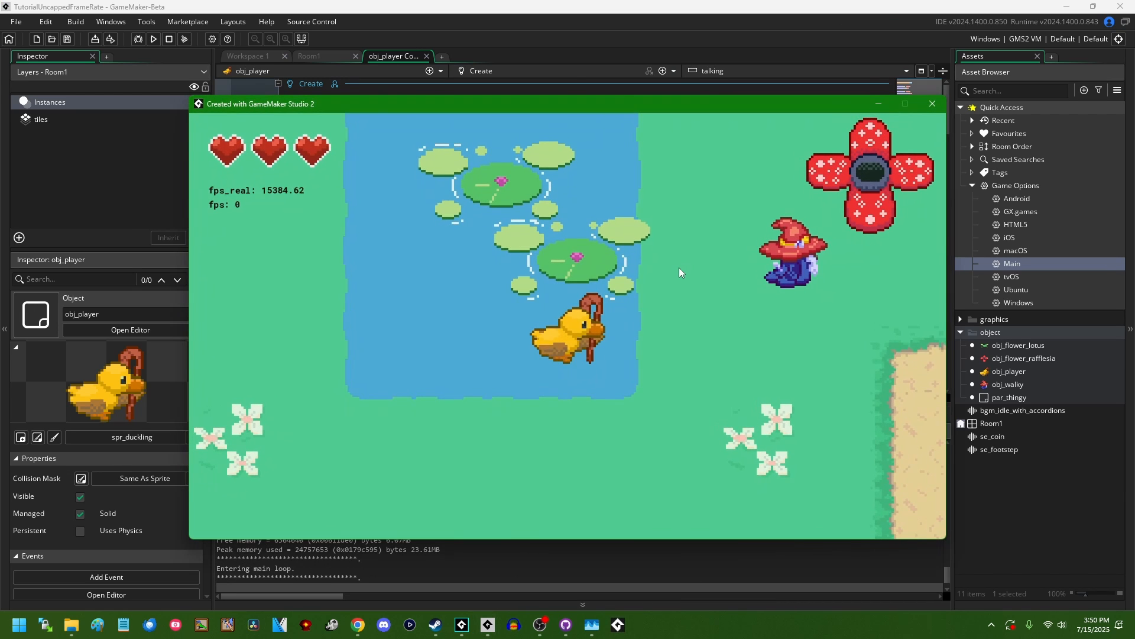
key("Right")
key("Down")
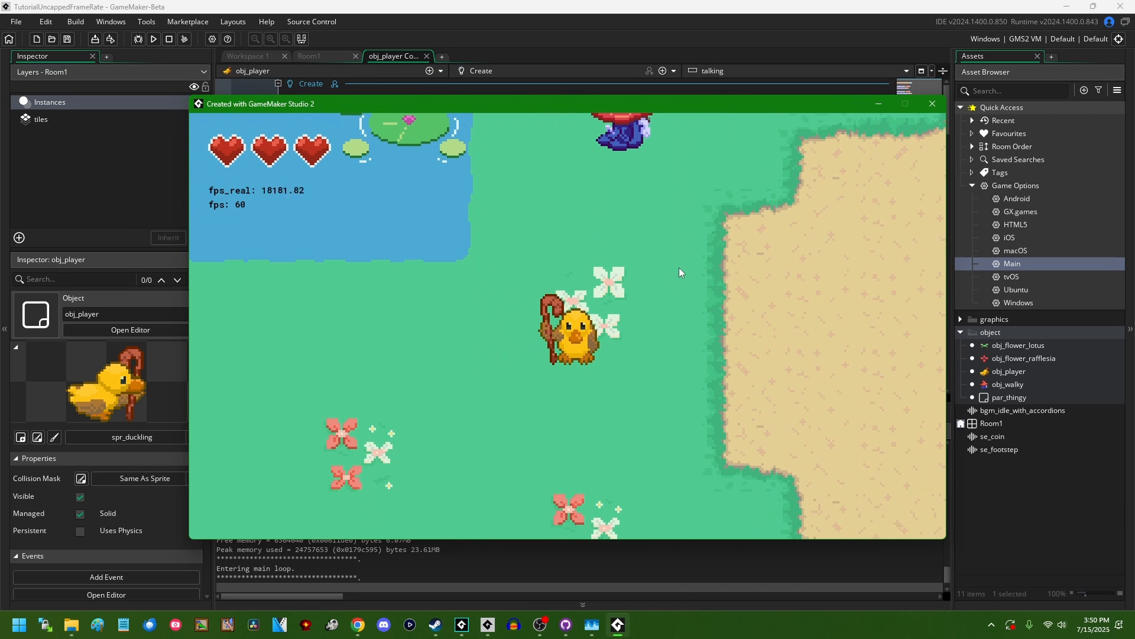
key("Escape")
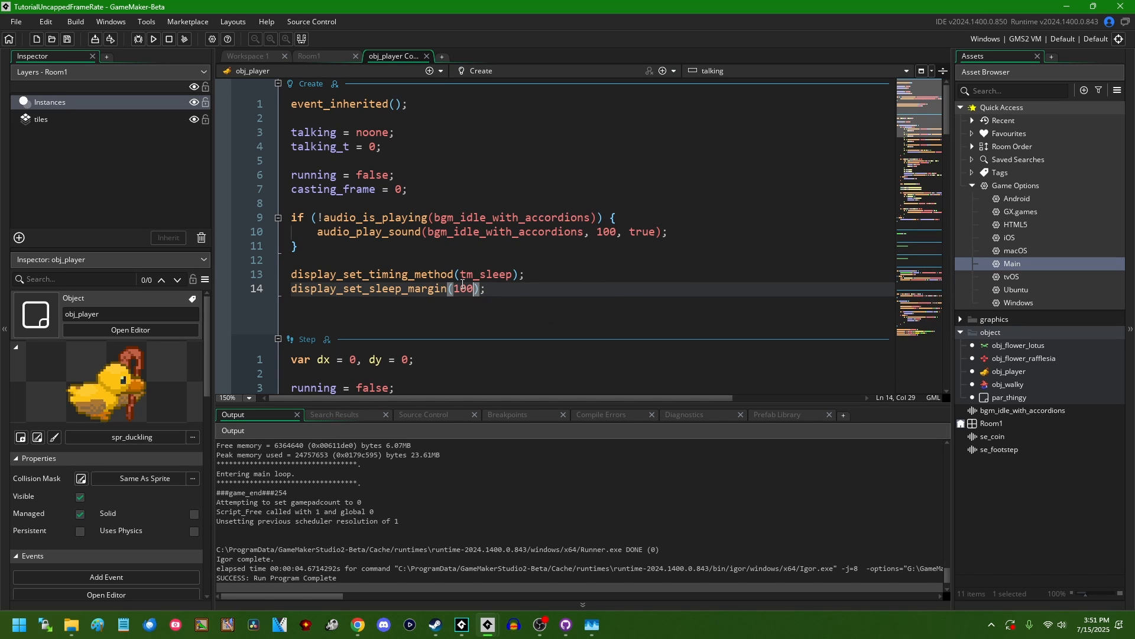
left_click(510, 291)
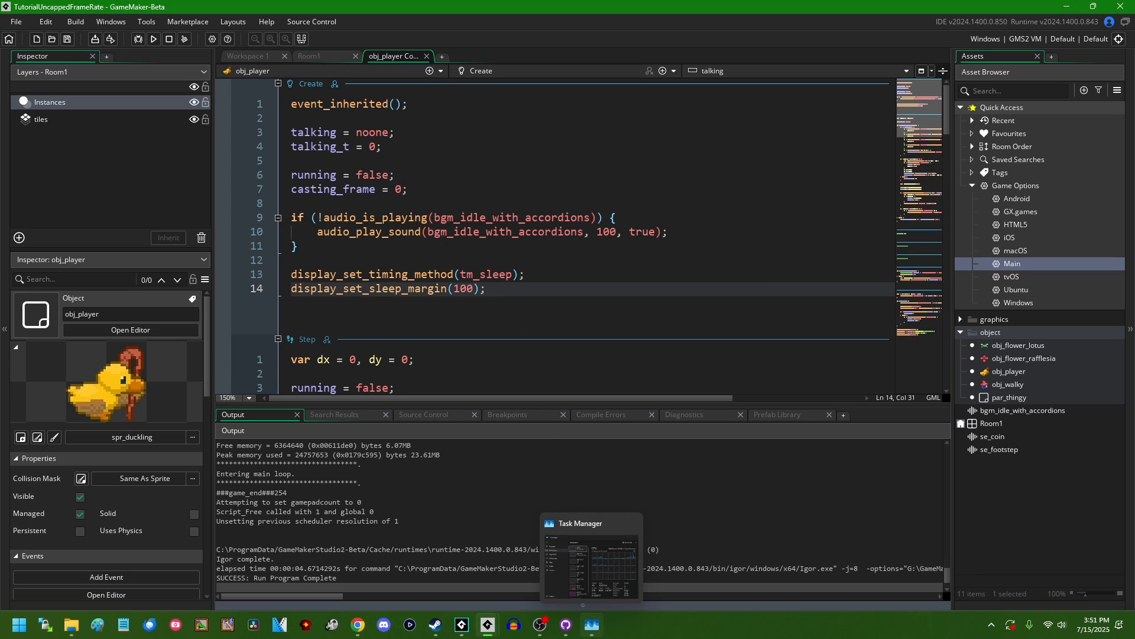
left_click(591, 625)
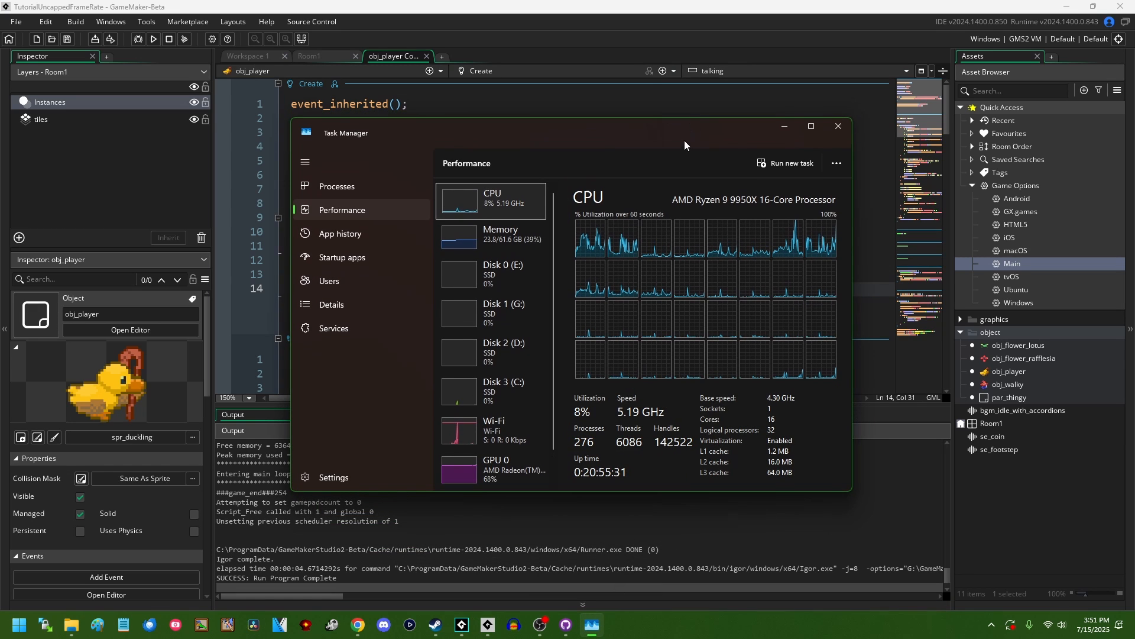
mouse_move(691, 120)
left_mouse_down()
mouse_move(717, 115)
mouse_move(711, 123)
left_mouse_up()
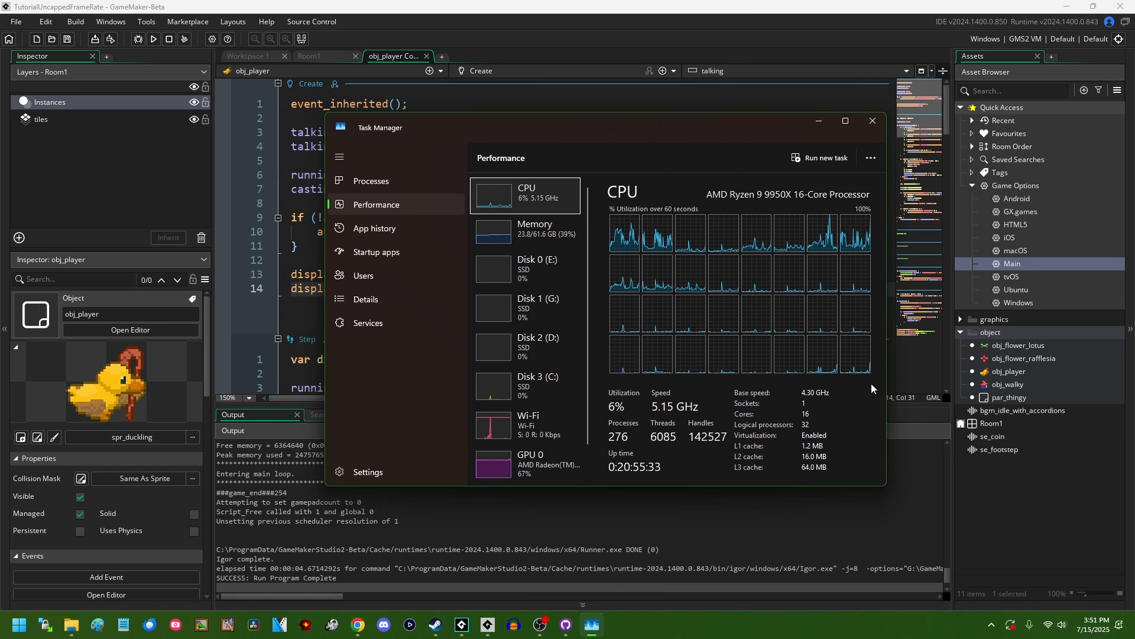
left_click(819, 121)
left_click(578, 296)
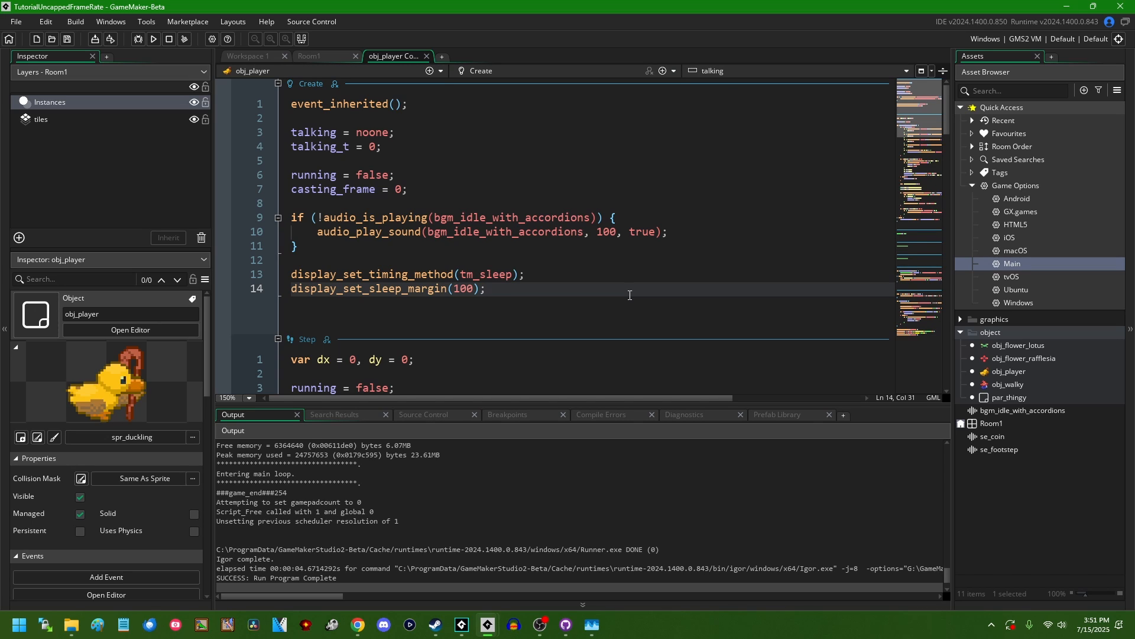
Select the timing method and sleep margin lines 13–14 and delete them
key("Left")
key("ctrl+shift+Left")
key("End")
key("shift+Up")
key("shift+Home")
key("ctrl+c")
key("BackSpace")
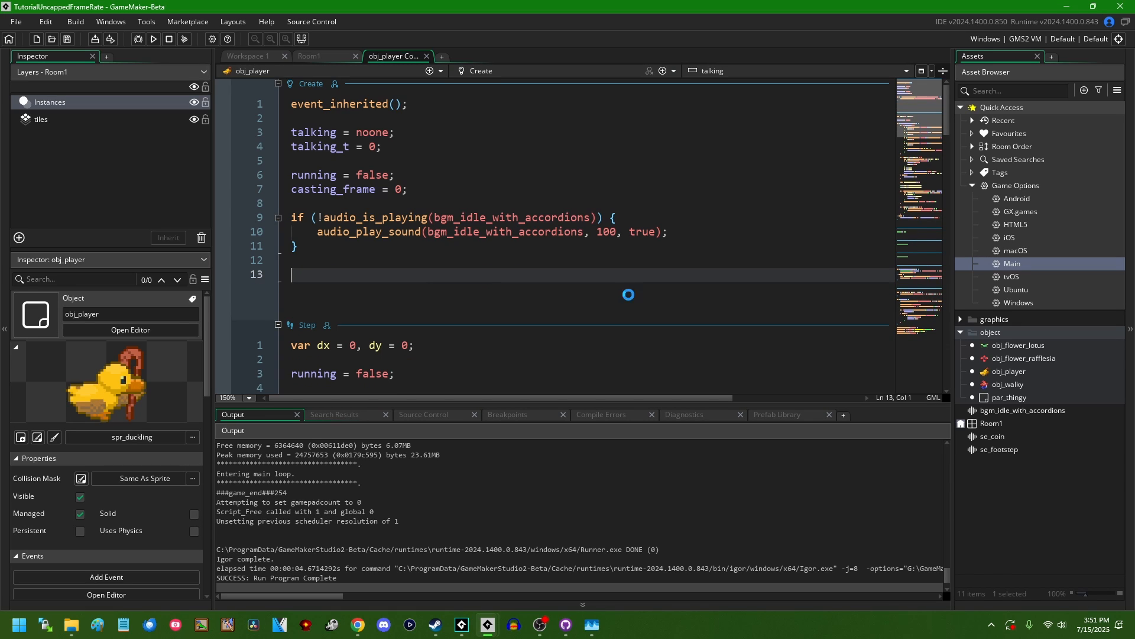
Restore the timing line alone and set its constant to tm_countvsyncs via autocomplete
key("BackSpace")
key("BackSpace")
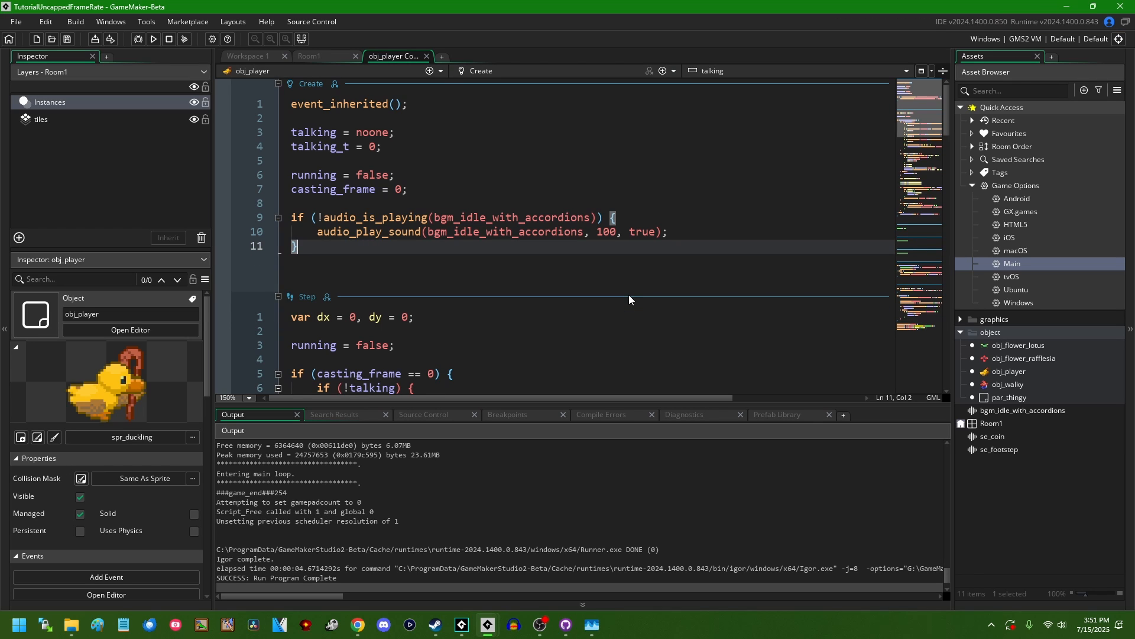
key("Return")
key("Return")
key("ctrl+v")
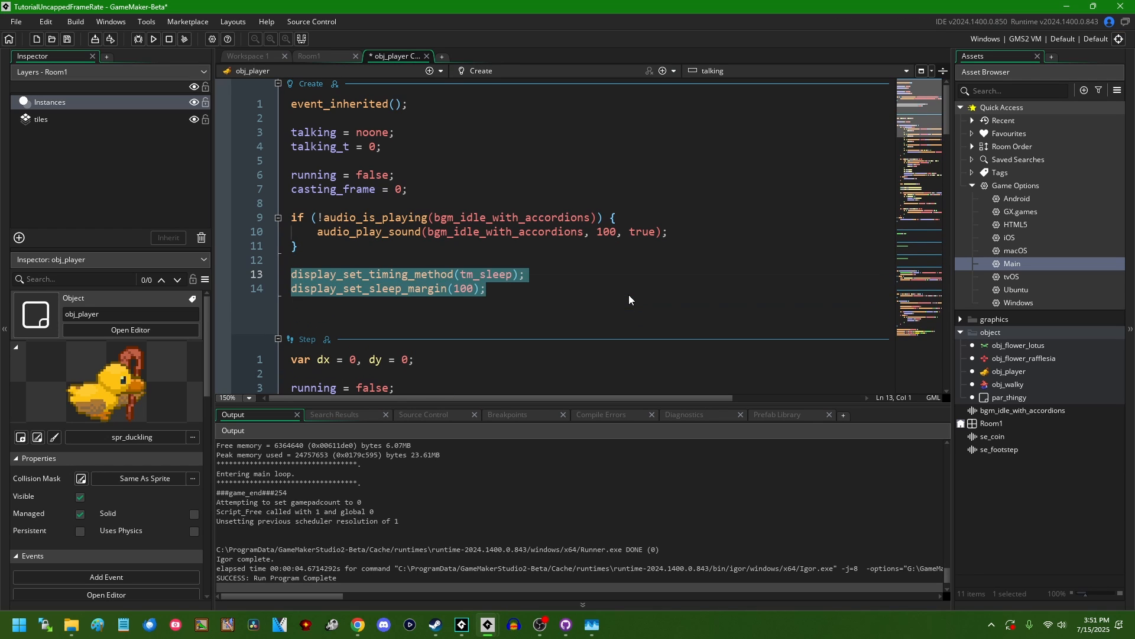
key("shift+Home")
key("BackSpace")
key("BackSpace")
key("Left")
key("Left")
key("BackSpace")
key("BackSpace")
key("BackSpace")
key("BackSpace")
key("BackSpace")
key("ctrl+space")
key("Down")
key("Down")
key("Up")
key("Up")
key("Return")
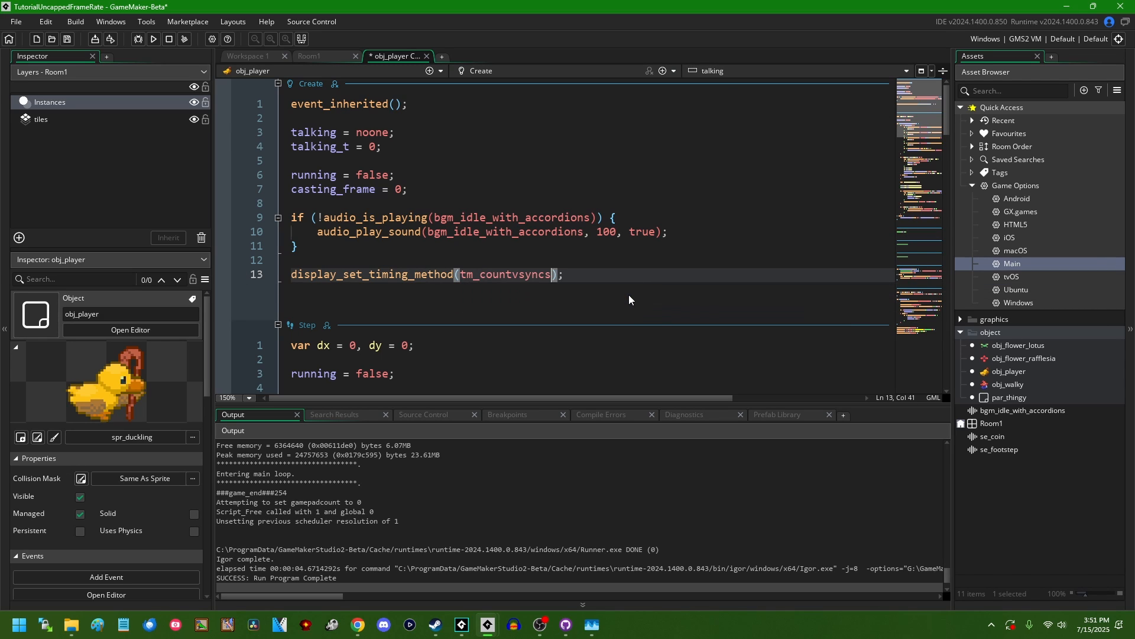
Look up tm_countvsyncs, replace it with tm_systemtiming, save and run the game
double_click(497, 274)
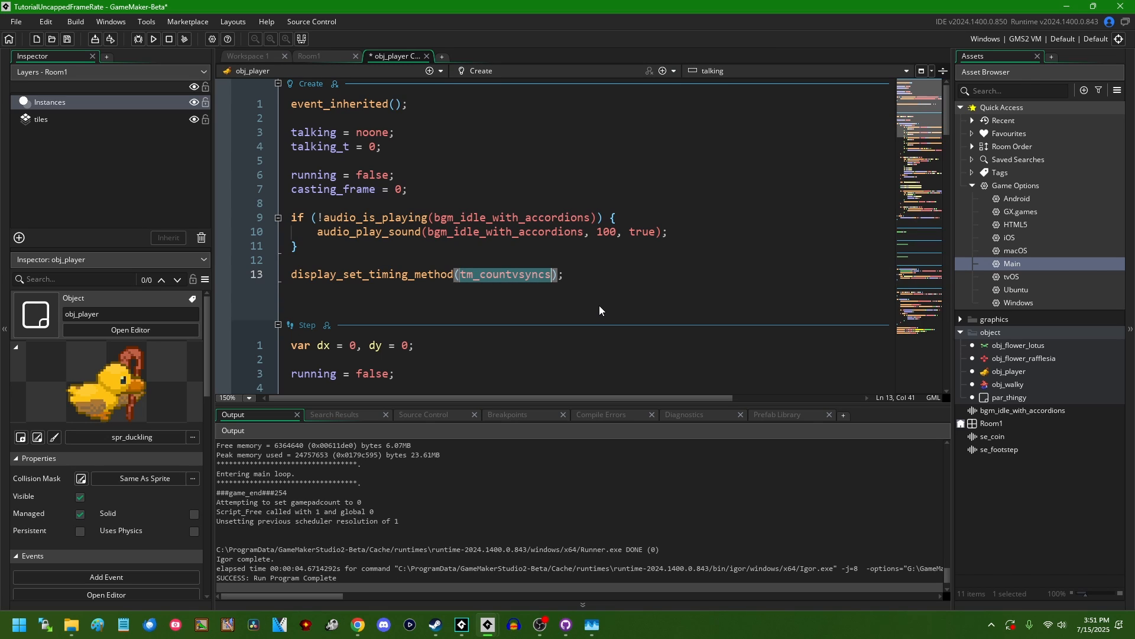
left_click(592, 279)
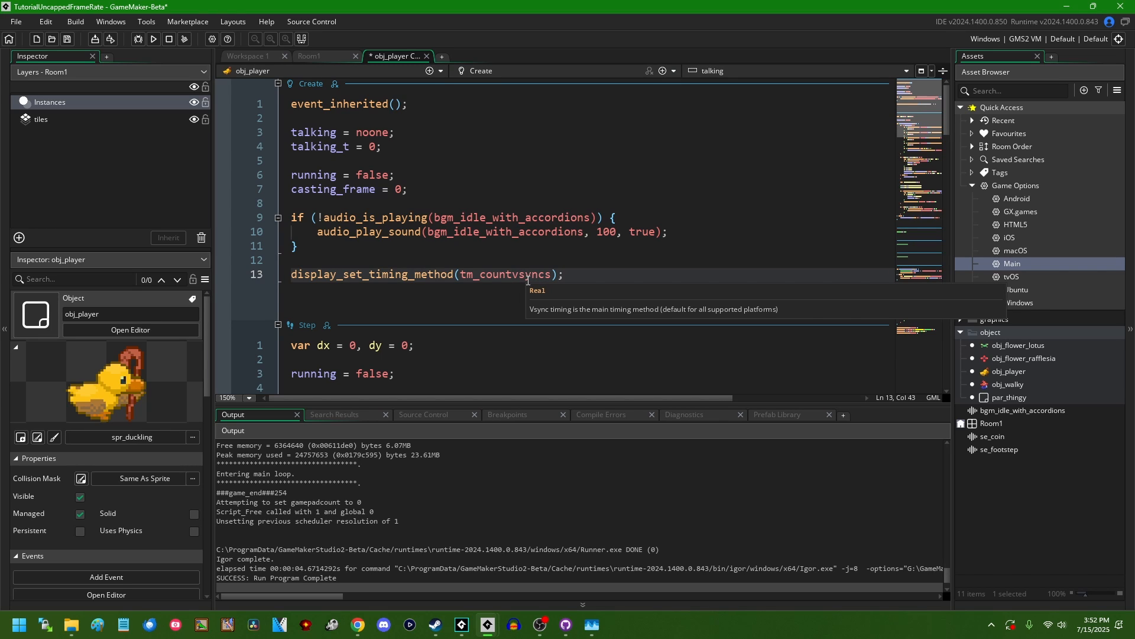
double_click(536, 279)
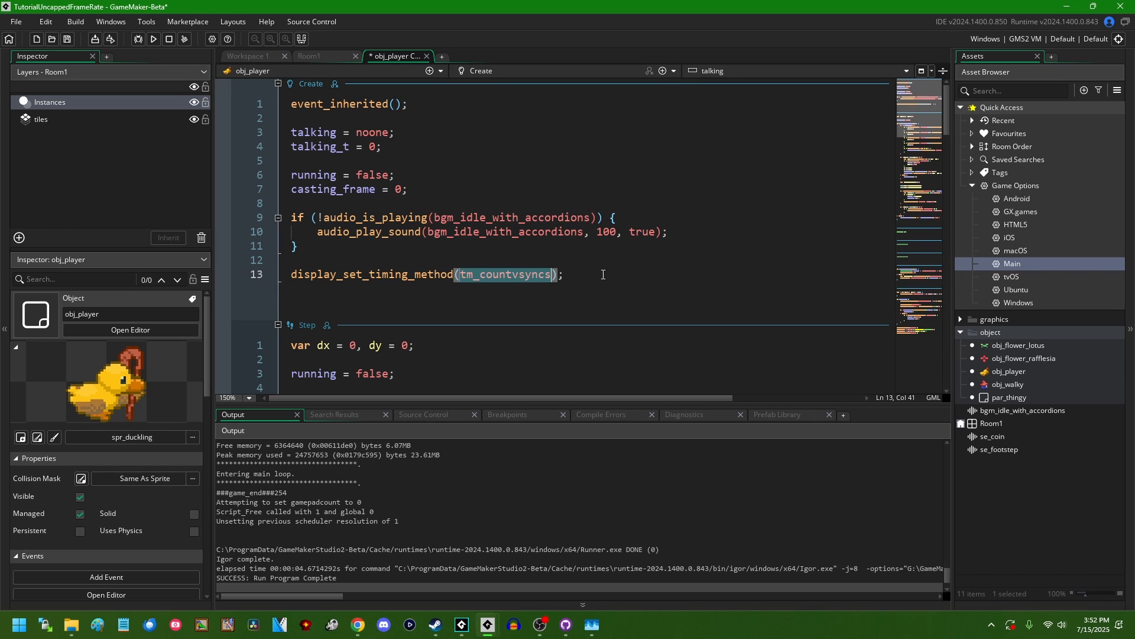
type("tm_s")
key("Down")
key("Return")
key("ctrl+s")
key("F5")
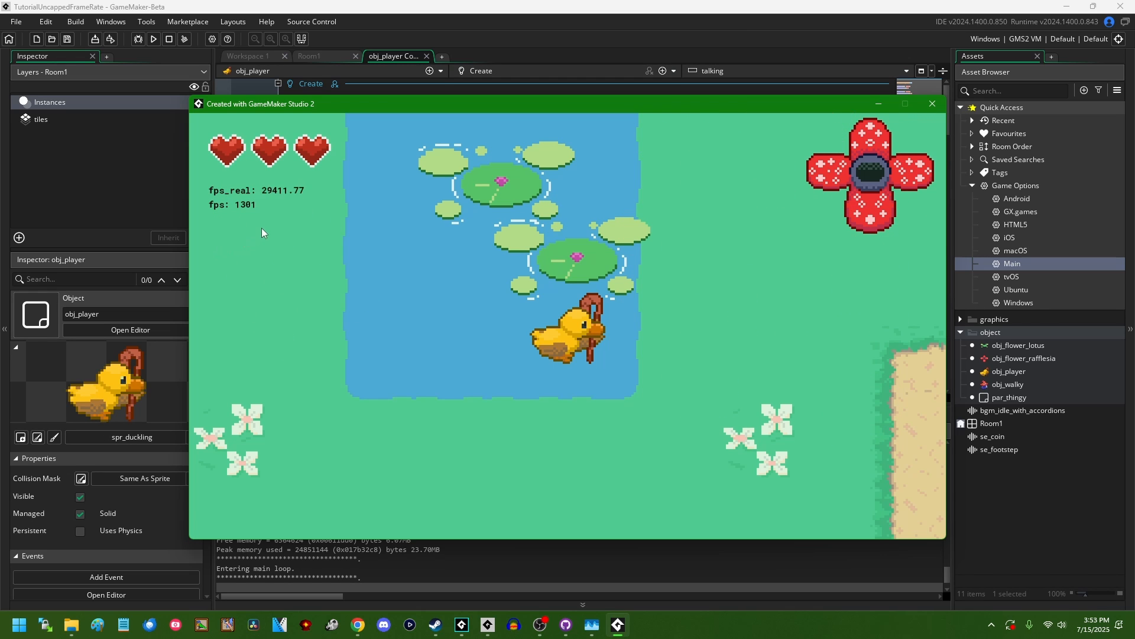
Close the running game after watching fps_real and fps stay above a thousand
left_click(931, 104)
left_click(693, 277)
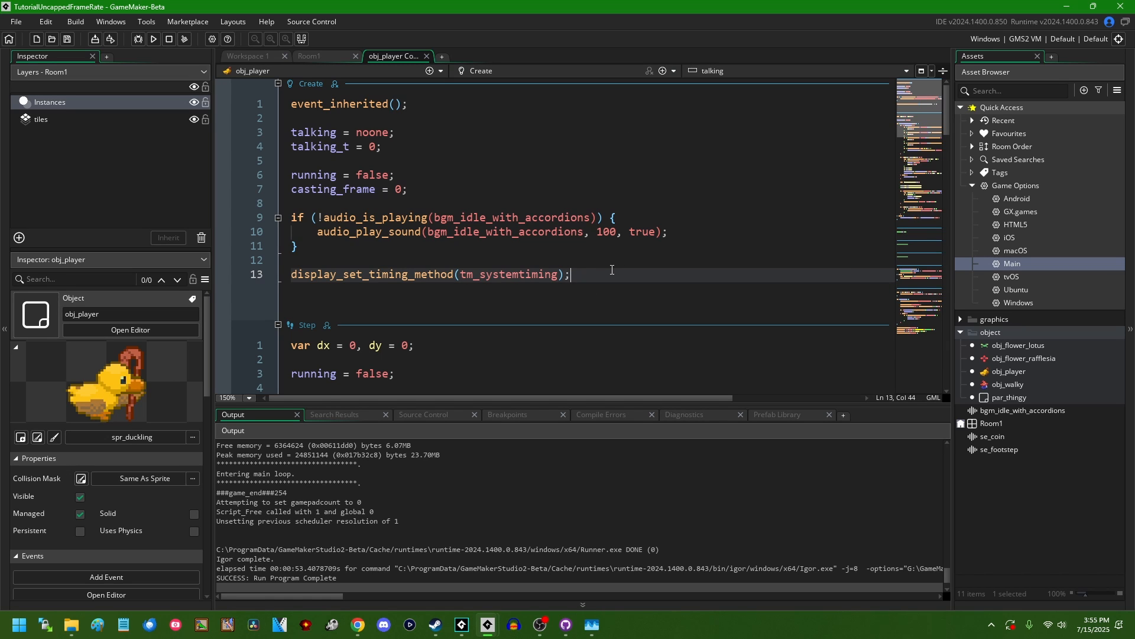
scroll(619, 289, "down", 10)
scroll(649, 276, "down", 5)
scroll(649, 276, "up", 5)
scroll(649, 276, "up", 8)
scroll(621, 277, "down", 10)
Run the game from the Step code, move the racing player up and down, then close it
left_click(592, 282)
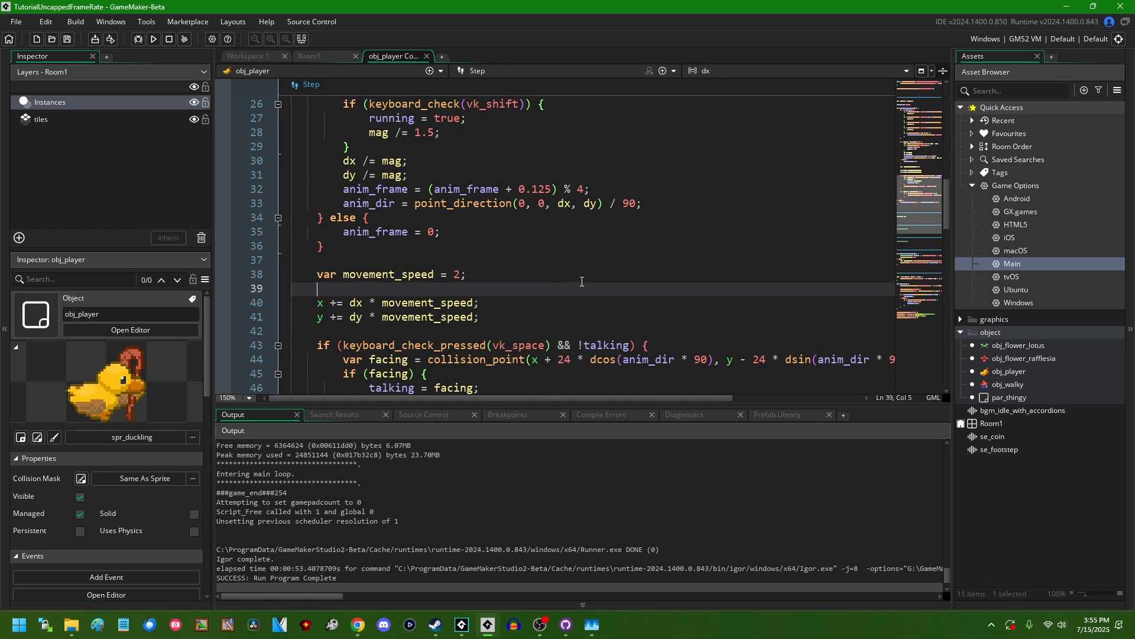
left_click(157, 39)
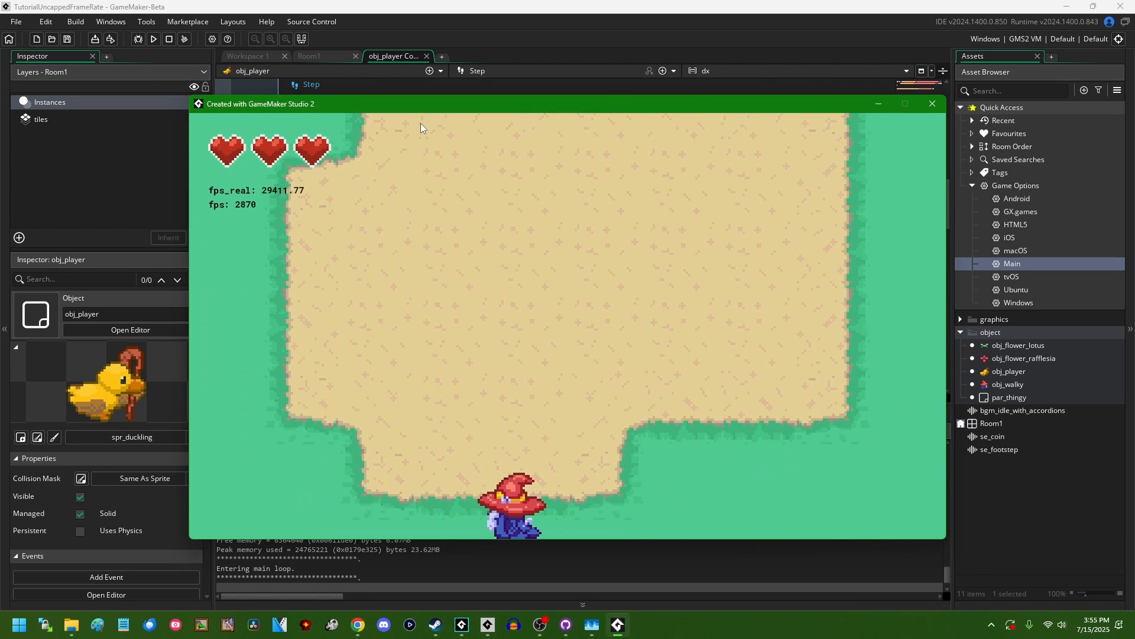
key("Up")
key("Down")
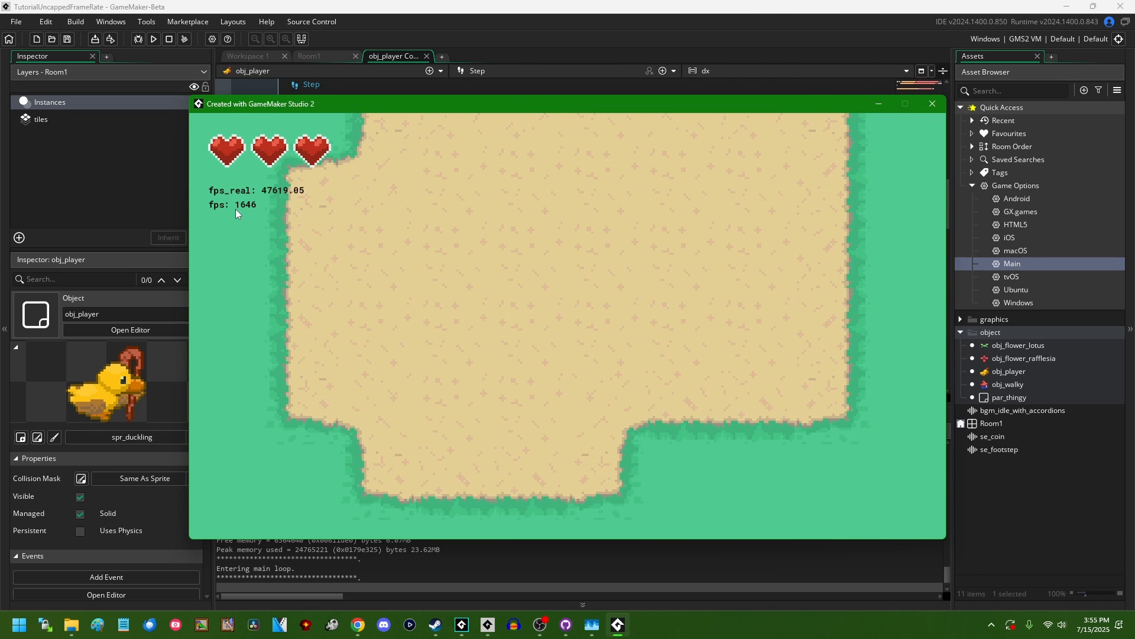
left_click(933, 102)
left_click(424, 260)
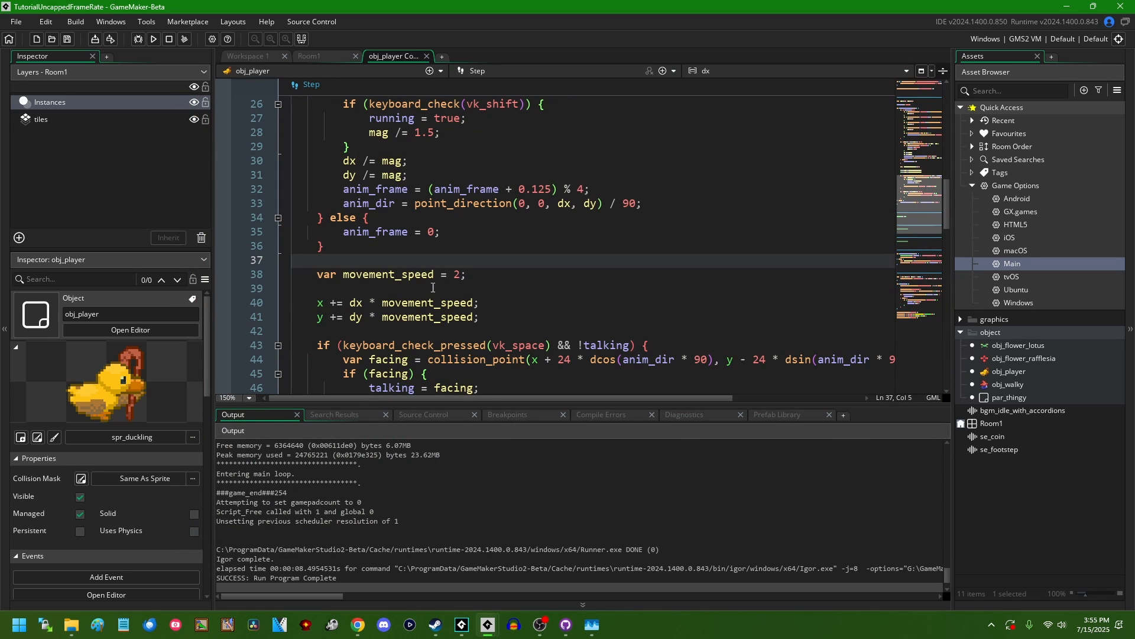
Hide the output log and insert two blank lines after line 36, above movement_speed = 2
double_click(404, 274)
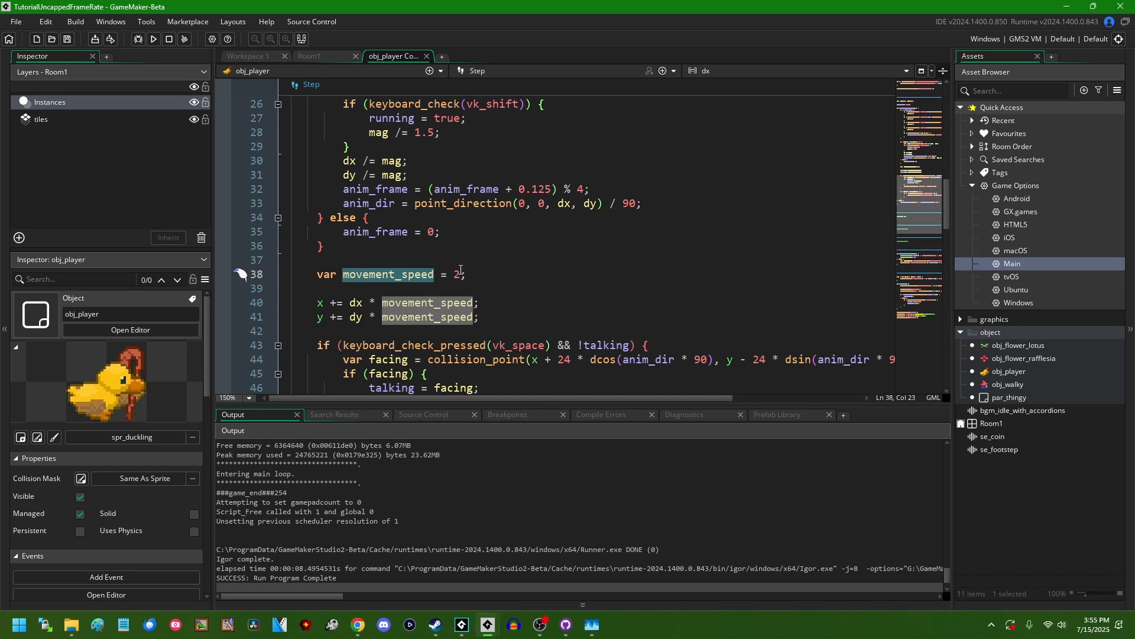
left_click(530, 287)
left_click(692, 258)
left_click(649, 247)
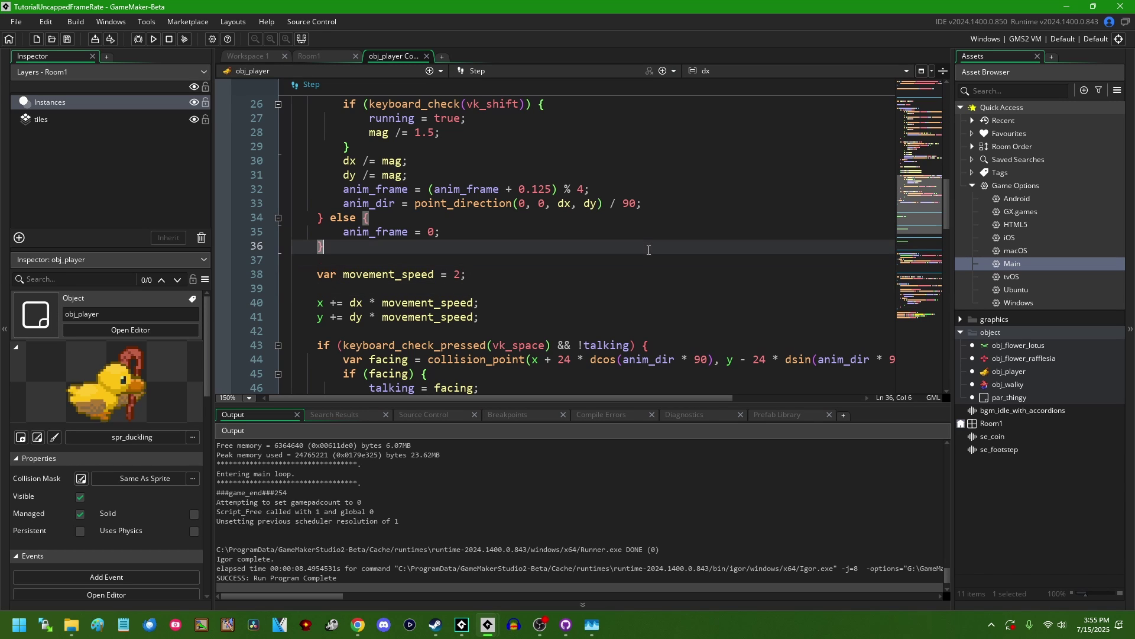
left_click(664, 605)
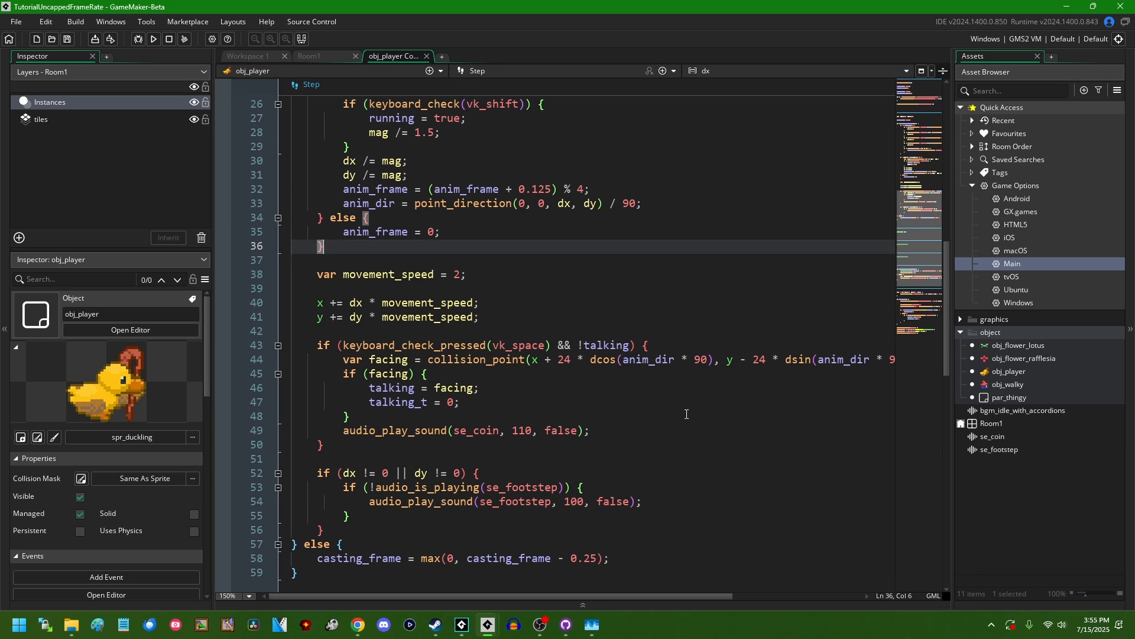
key("Return")
key("Return")
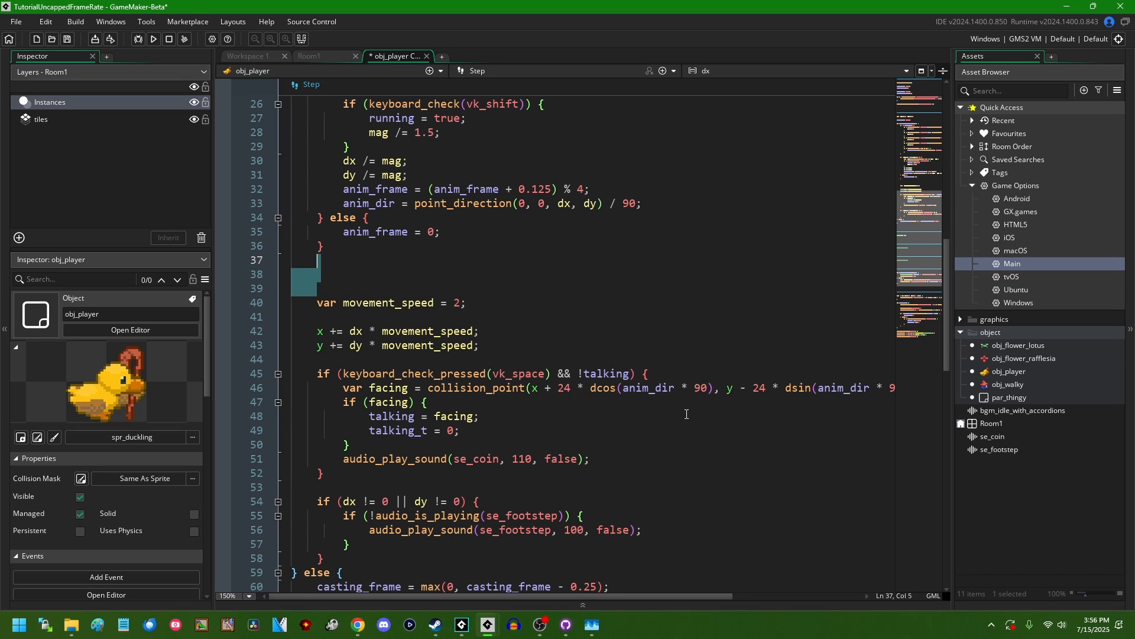
key("ctrl+z")
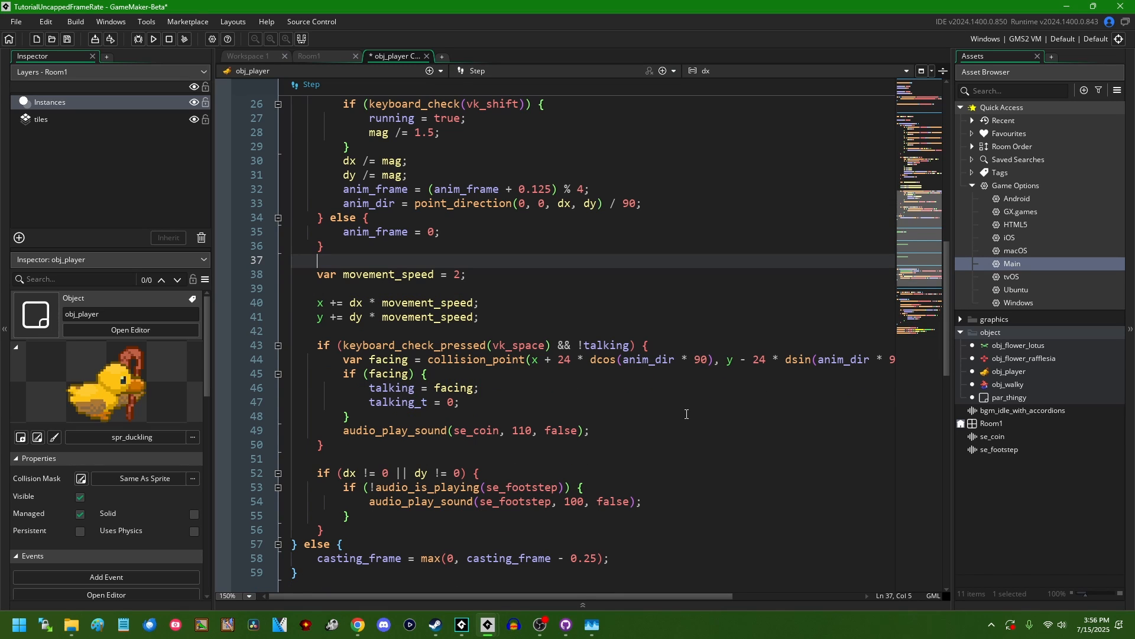
key("ctrl+y")
key("ctrl+y")
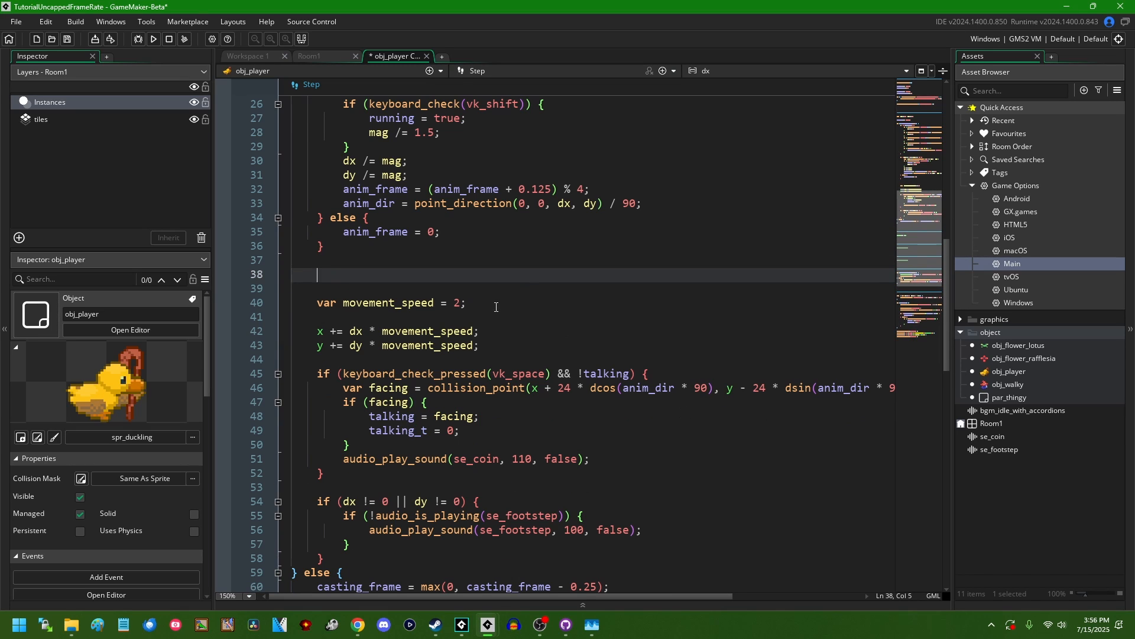
Check the speed value 2, settle on blank line 38, and glance at Task Manager
left_click(497, 305)
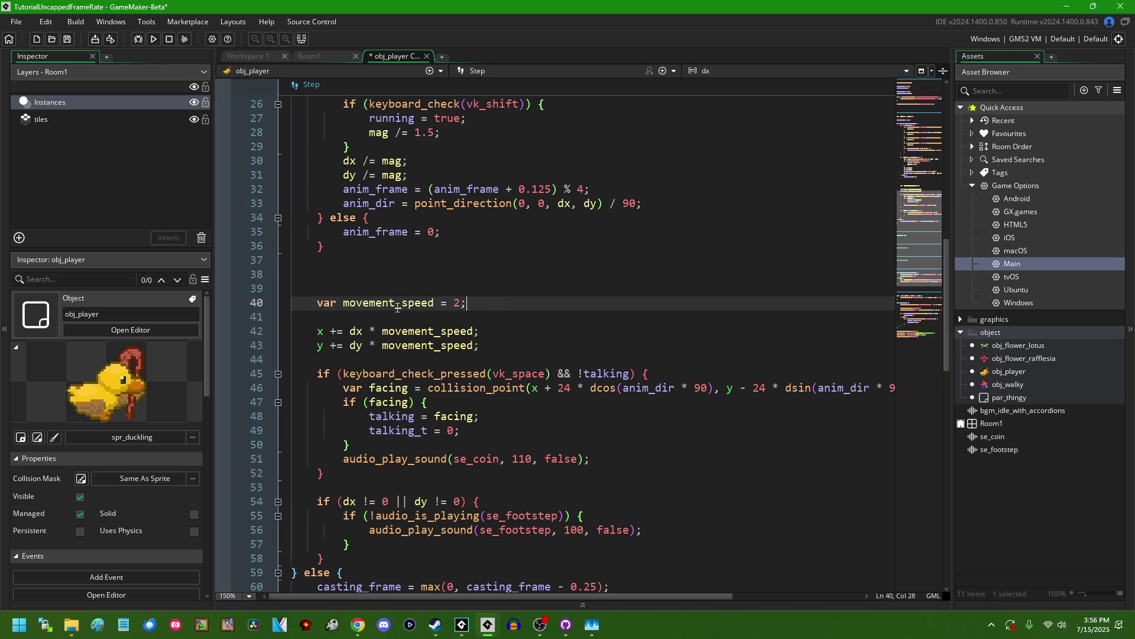
double_click(458, 302)
left_click(520, 304)
left_click(372, 270)
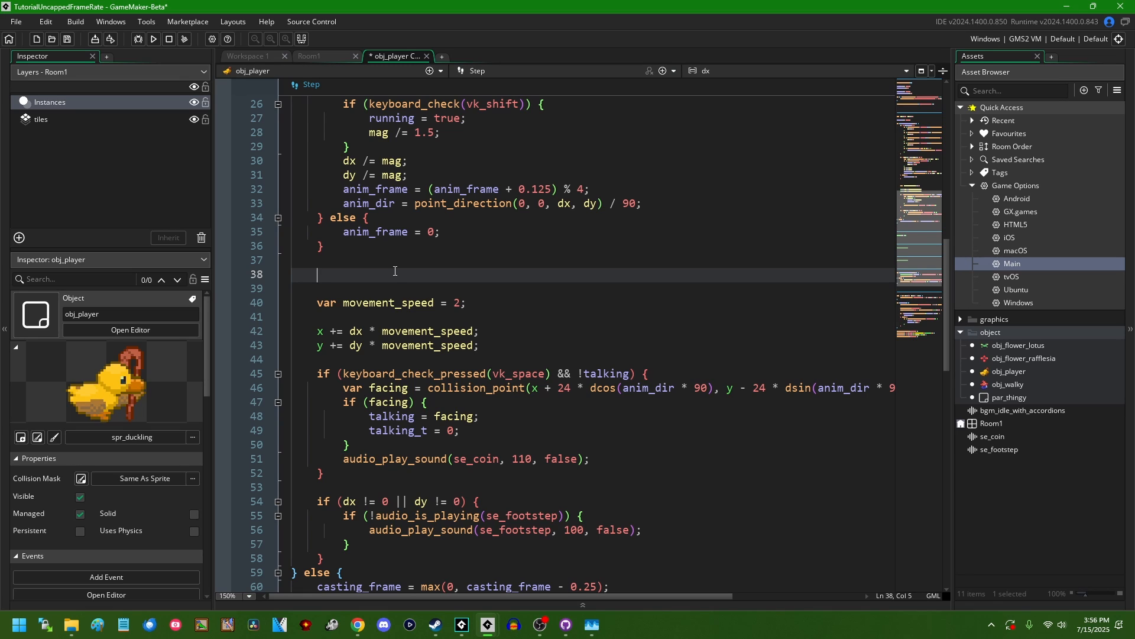
key("Down")
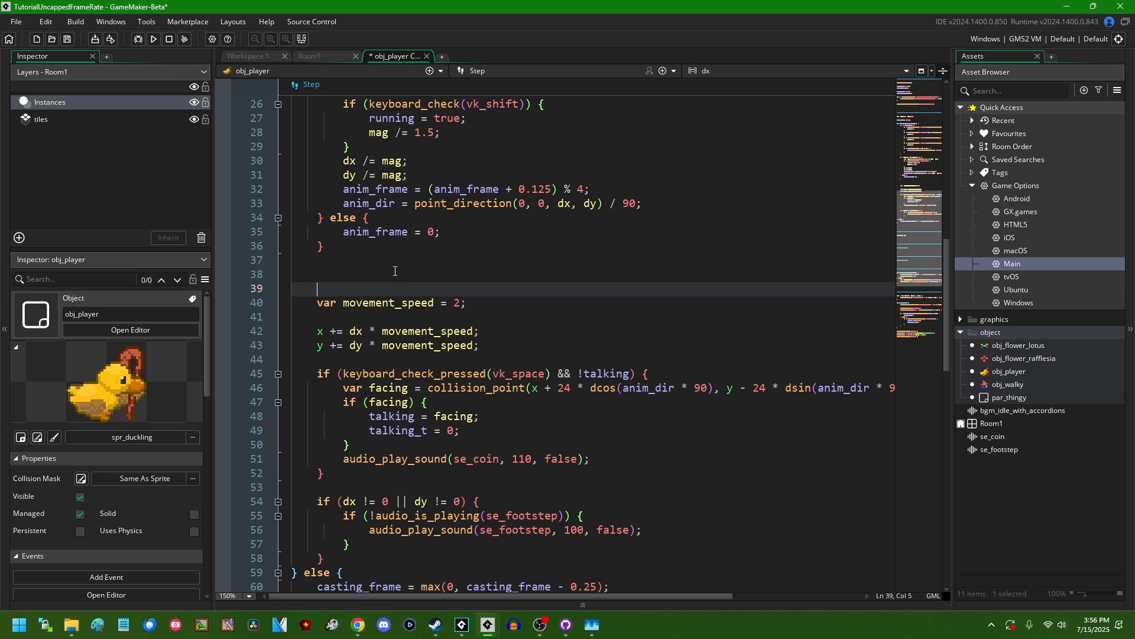
key("Up")
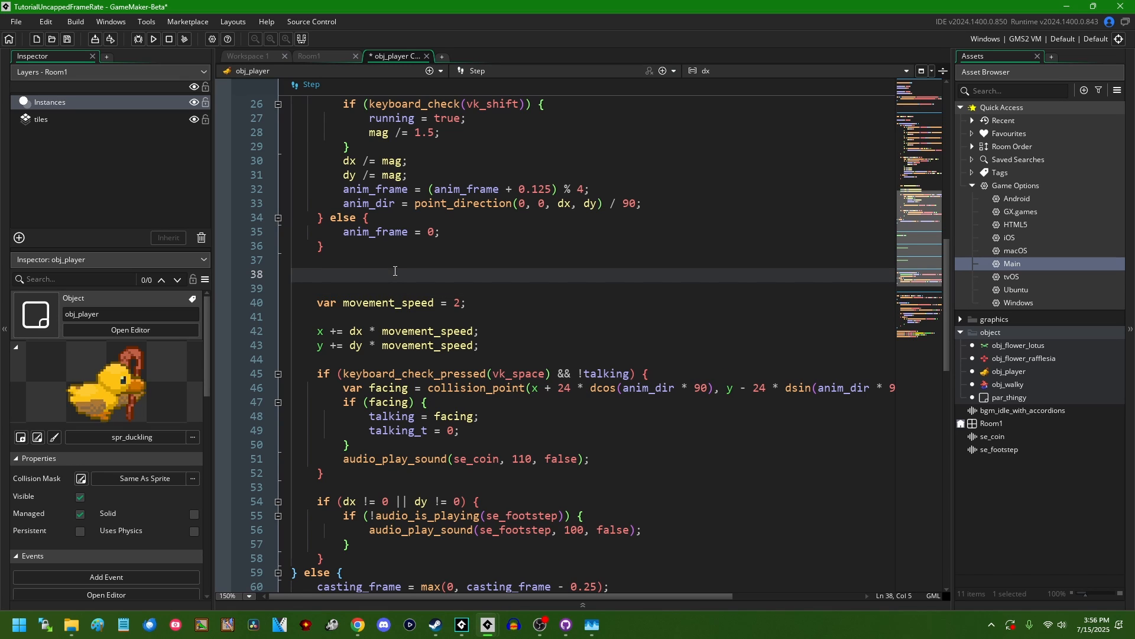
key("ctrl+shift+Escape")
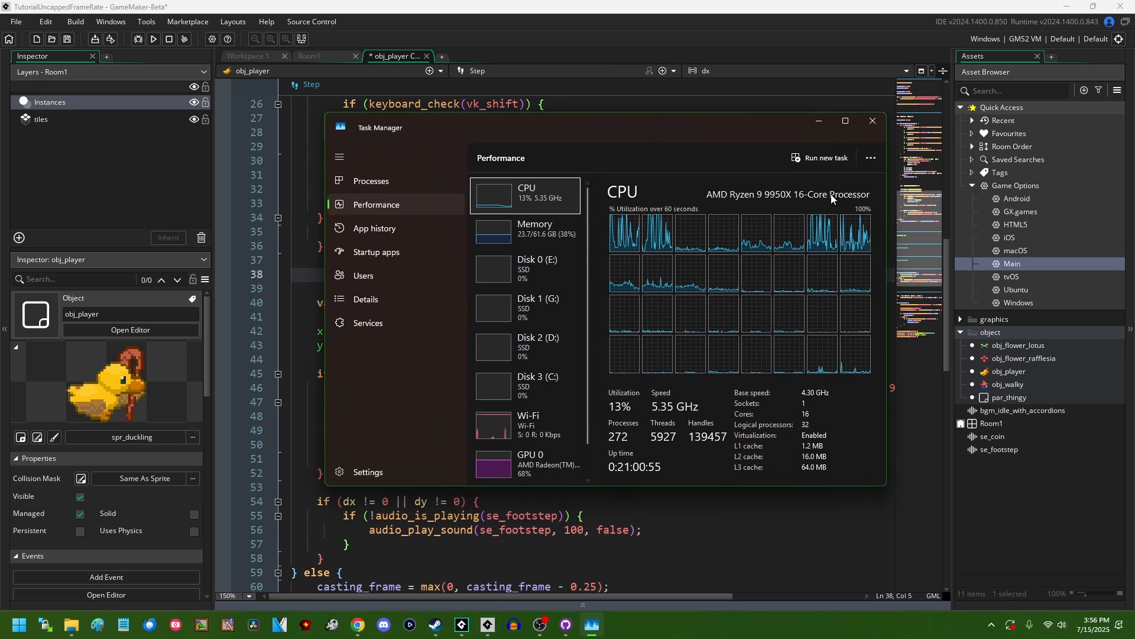
left_click(818, 125)
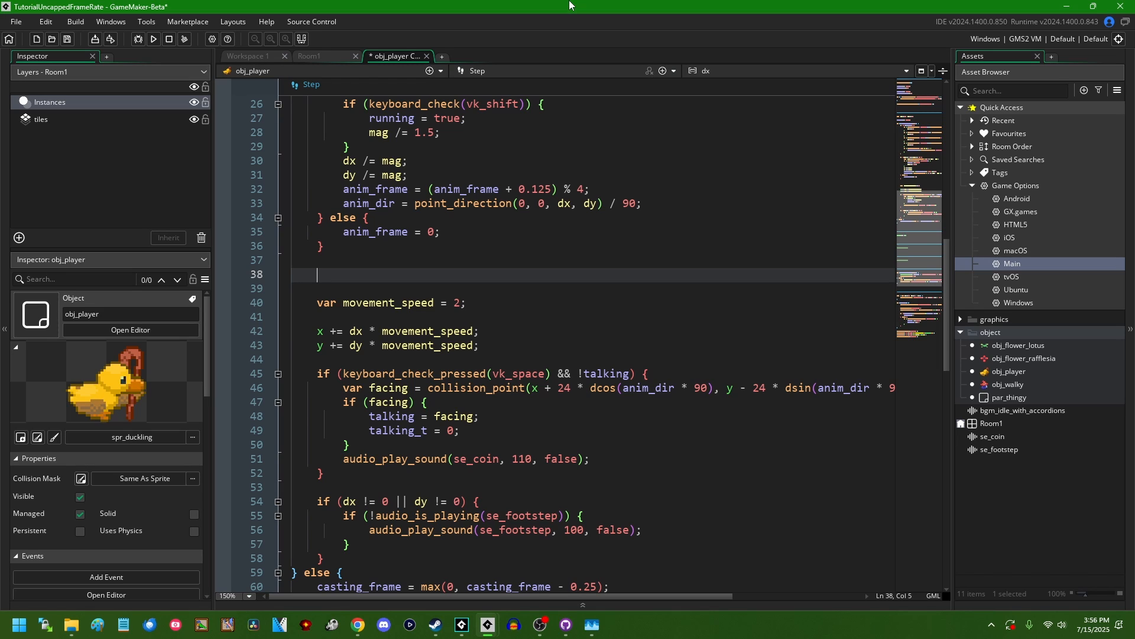
type("d")
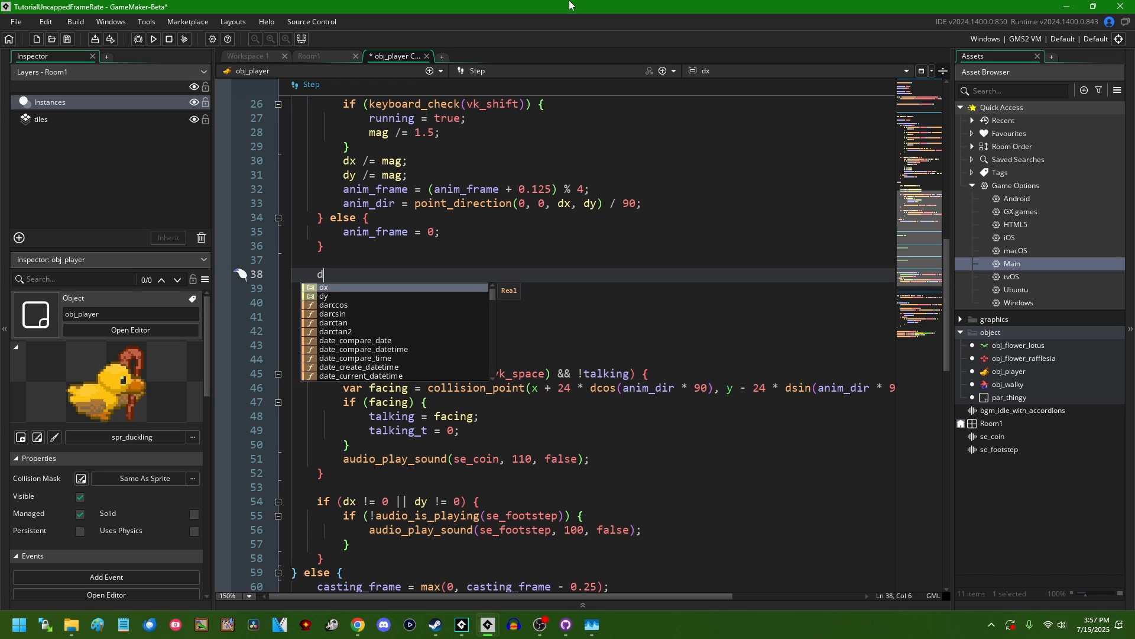
type("elta_time /")
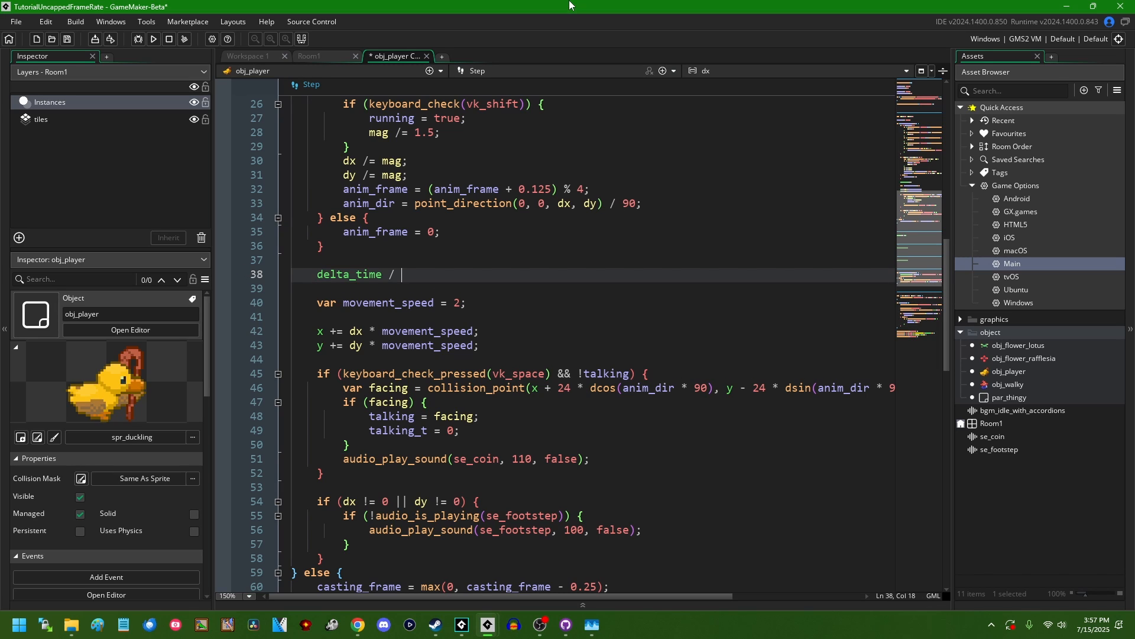
type("1-")
type("000_0000")
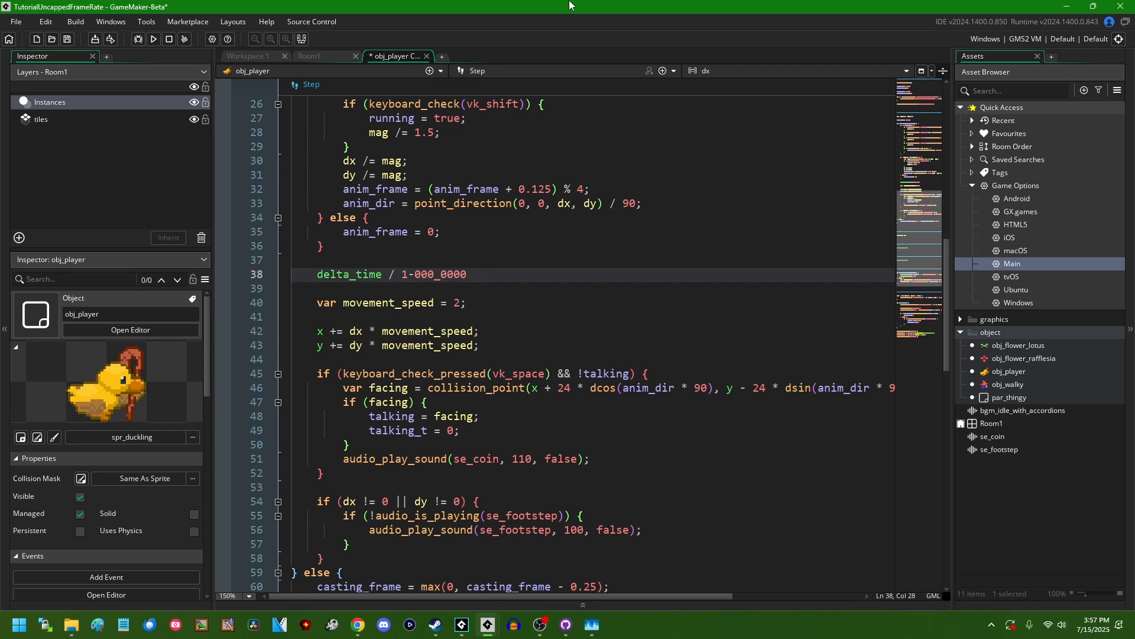
Fix typos so line 38 reads var time_step = delta_time / 1_000_000; and save
key("BackSpace")
key("ctrl+Left")
key("BackSpace")
type("_")
key("End")
key("Home")
type("var time")
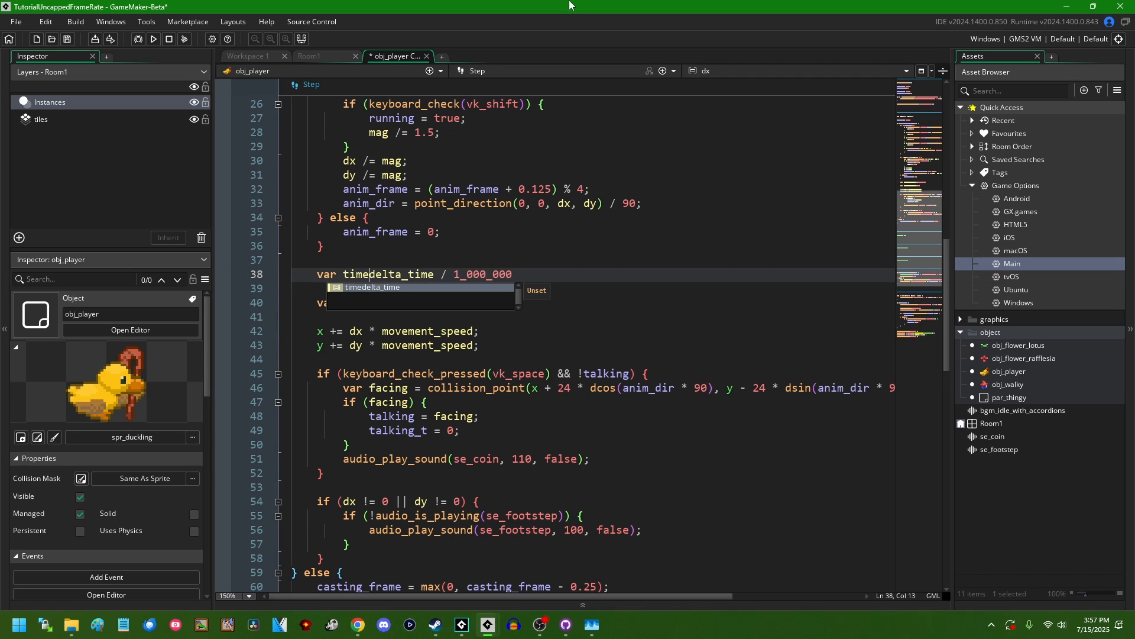
type("_step =")
key("End")
type(";")
key("ctrl+s")
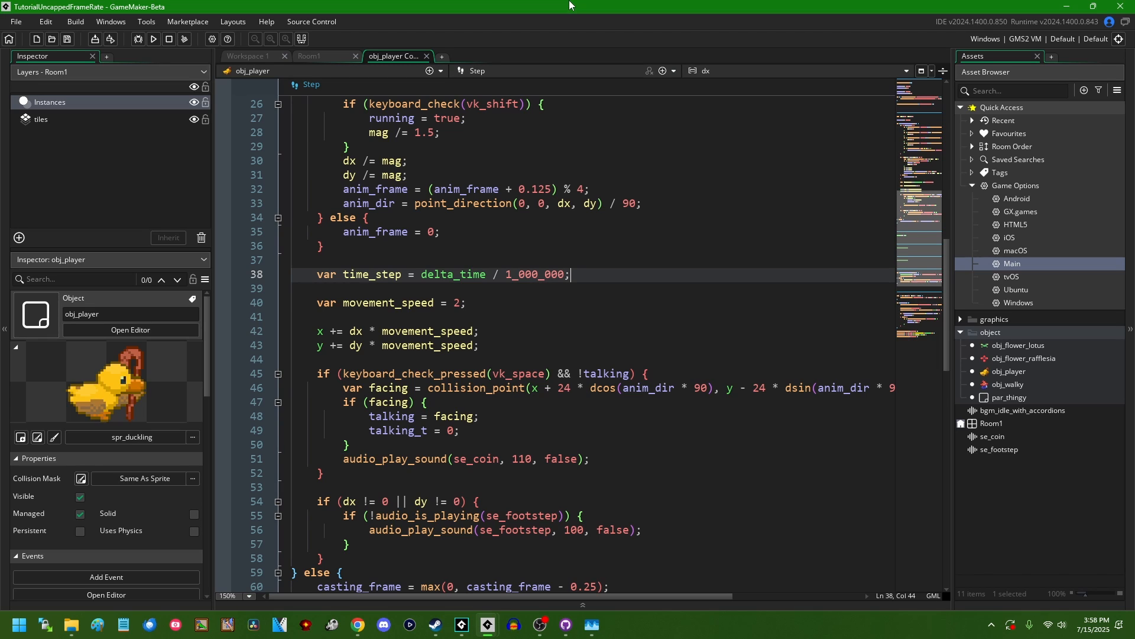
key("Down")
key("Down")
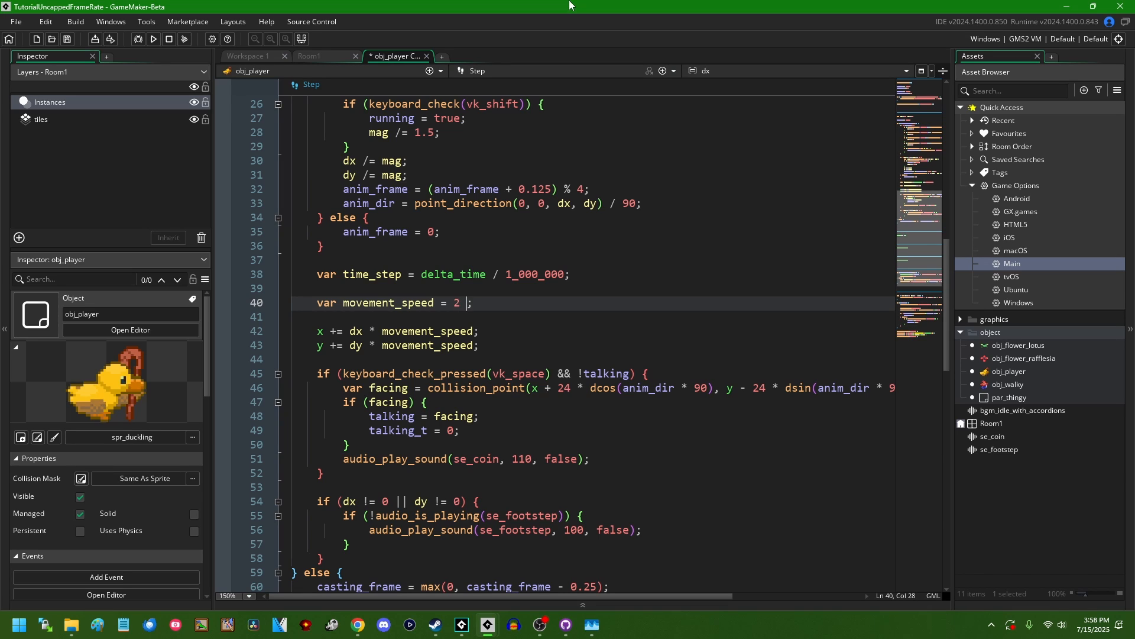
type("*60")
Tidy and save movement_speed = 2 * 60, then position at its end to append * time_step
key("Down")
key("Down")
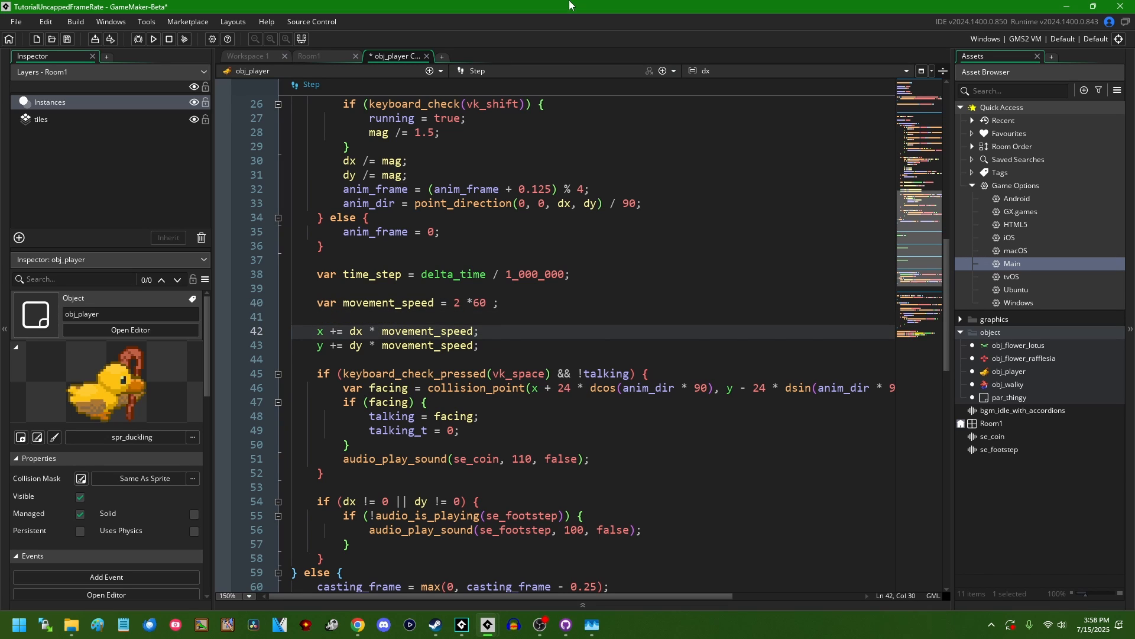
key("Up")
key("Up")
key("Left")
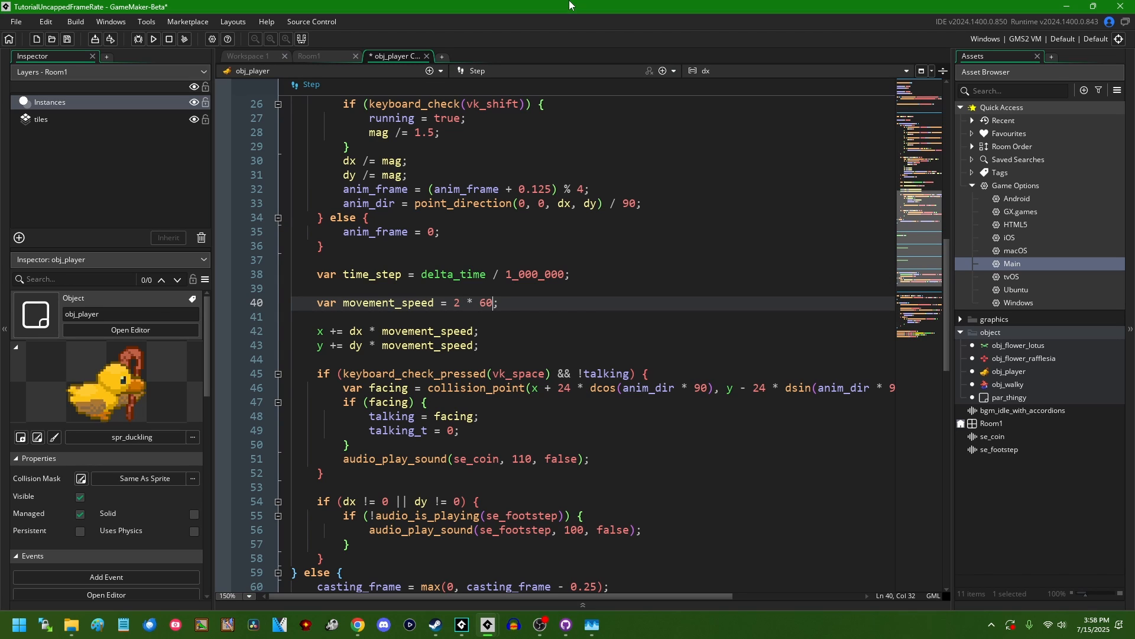
key("ctrl+s")
double_click(403, 302)
key("End")
left_click(240, 273)
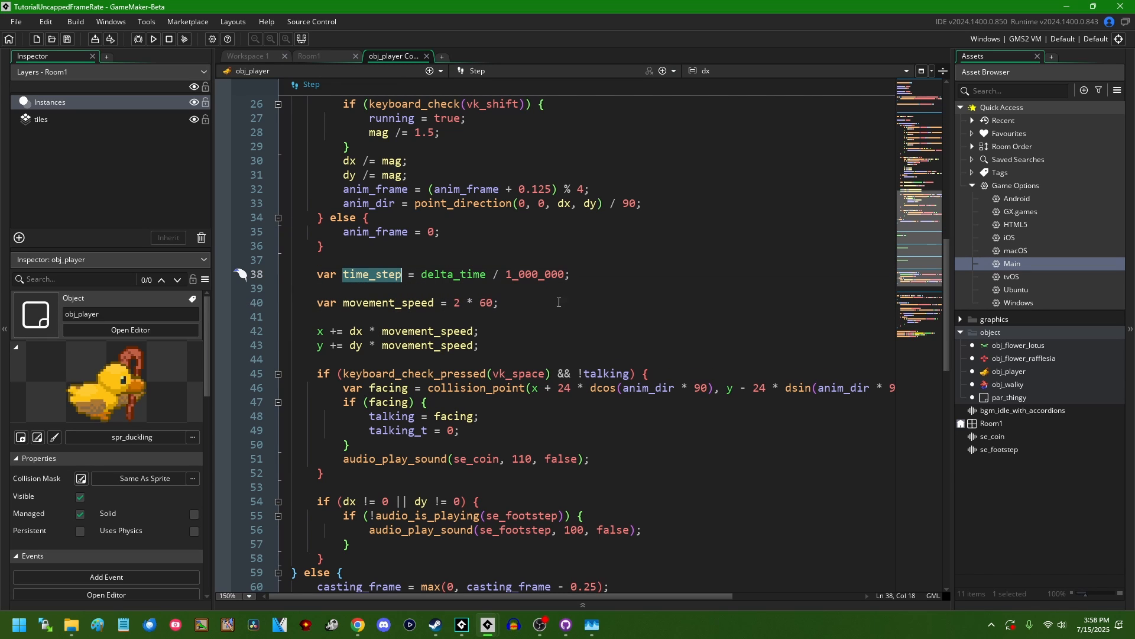
left_click(603, 313)
type("* time_step")
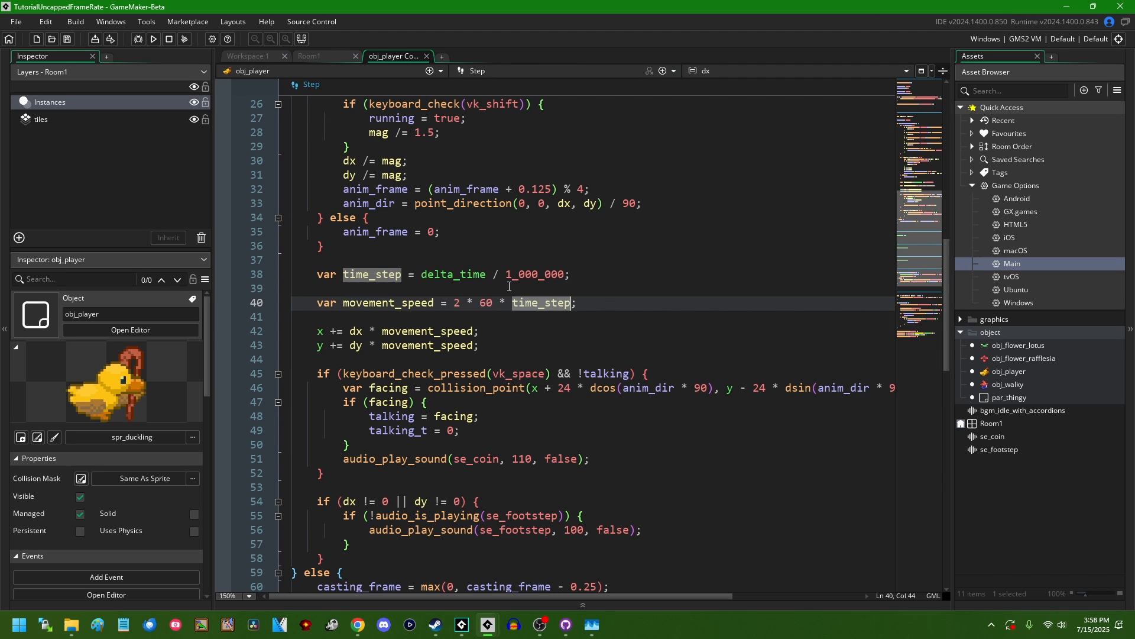
Test-run the game, steer the duck around the sand with the arrow keys, then close the game window
left_click(153, 40)
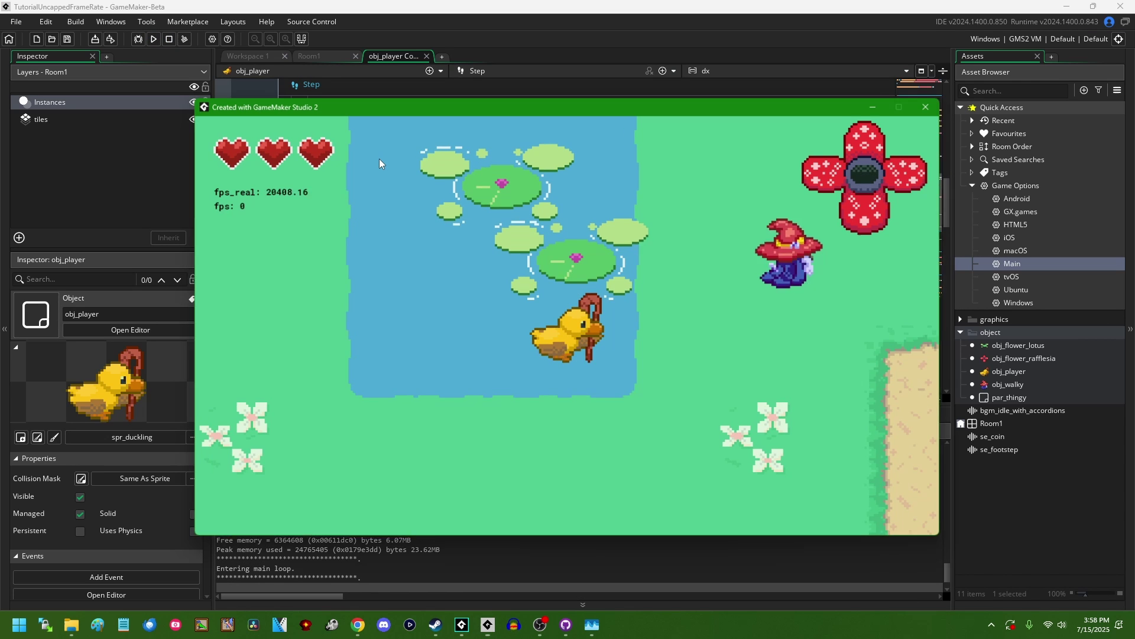
key("Left")
key("Up")
key("Right")
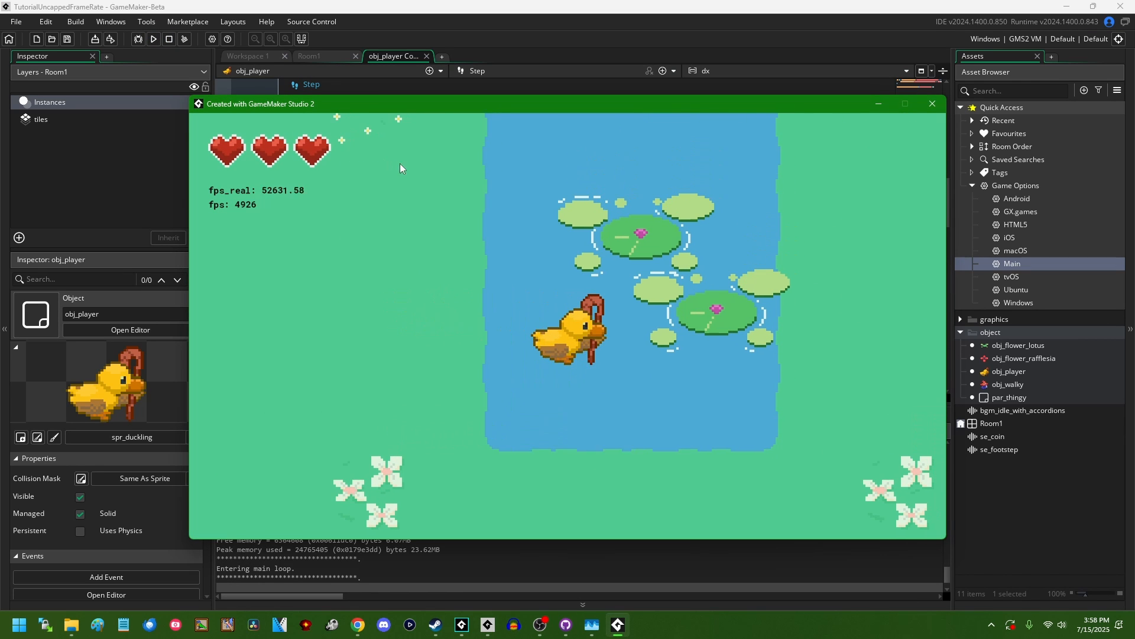
key("Down")
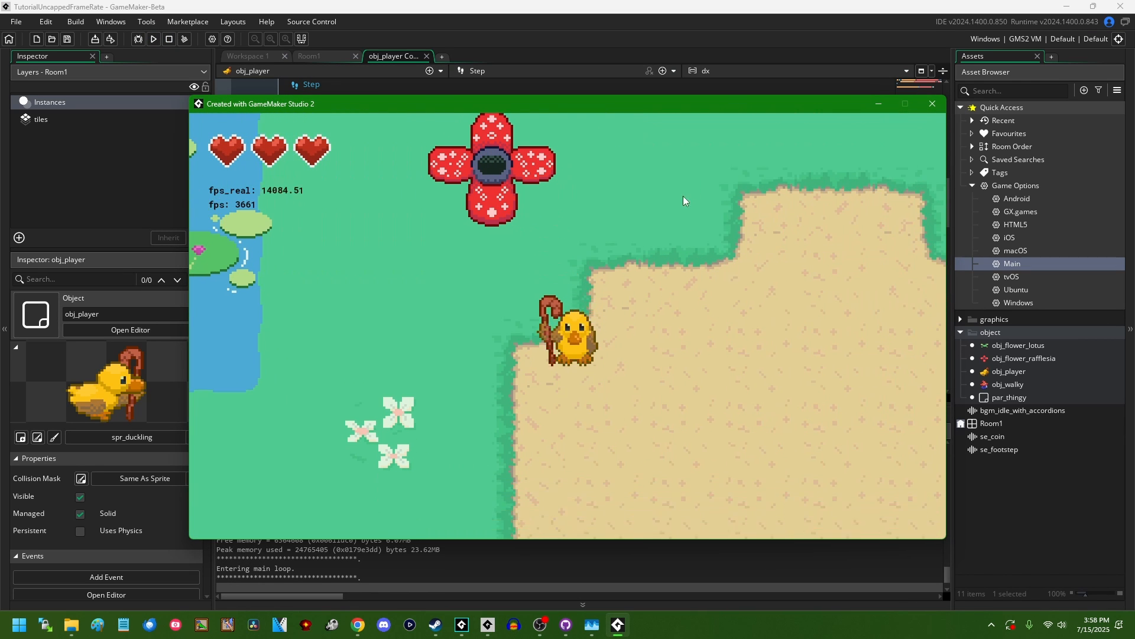
key("Up")
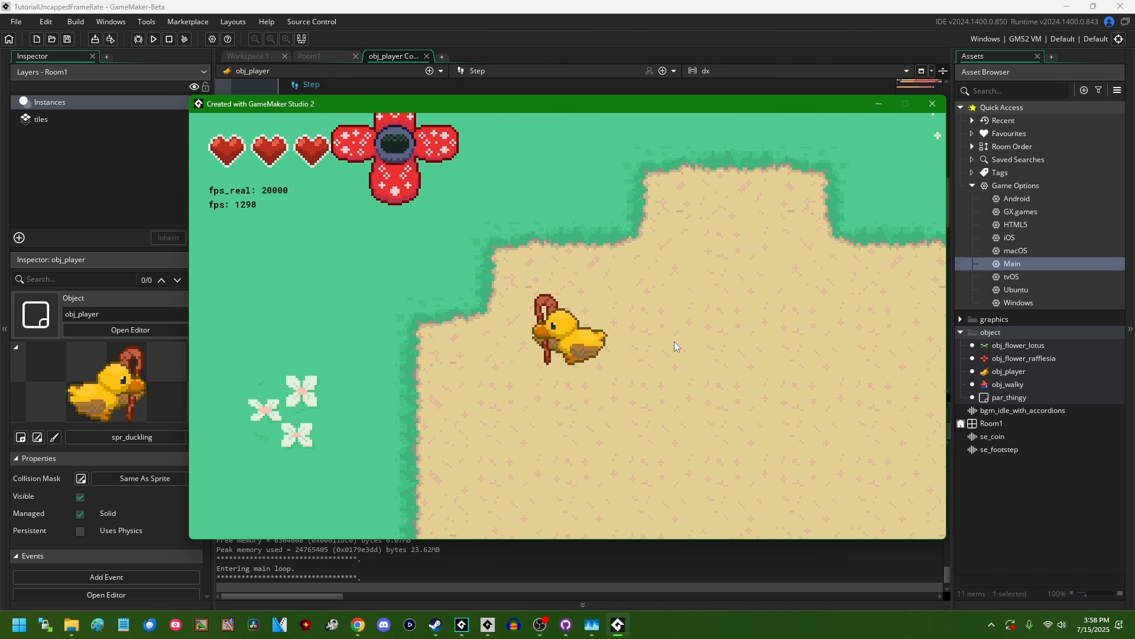
key("Left")
key("Right")
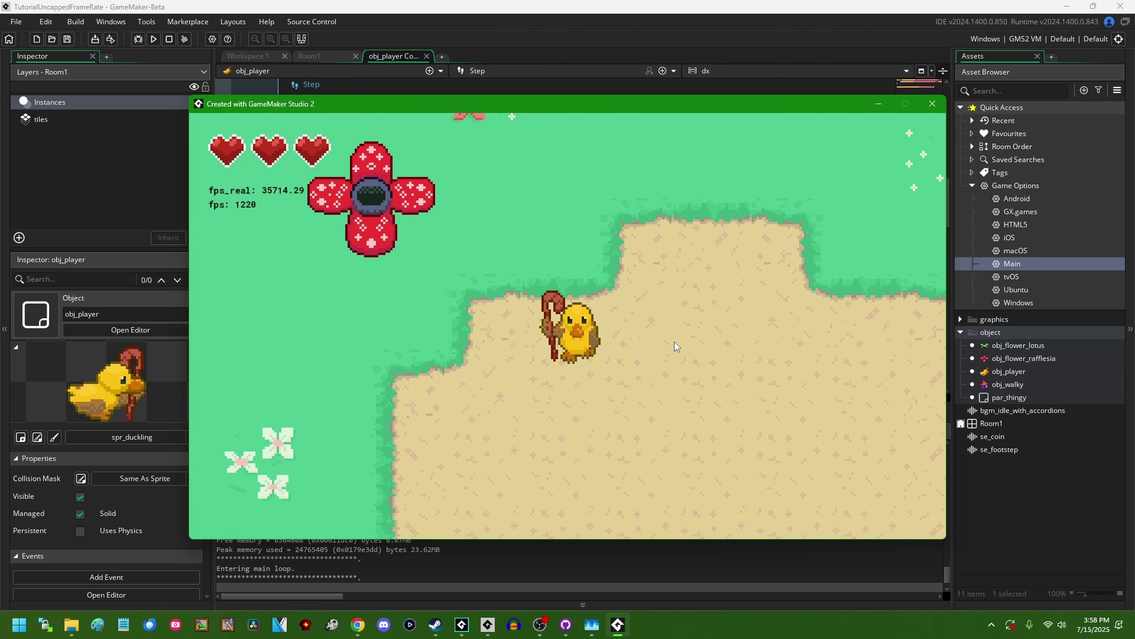
key("Down")
key("Right")
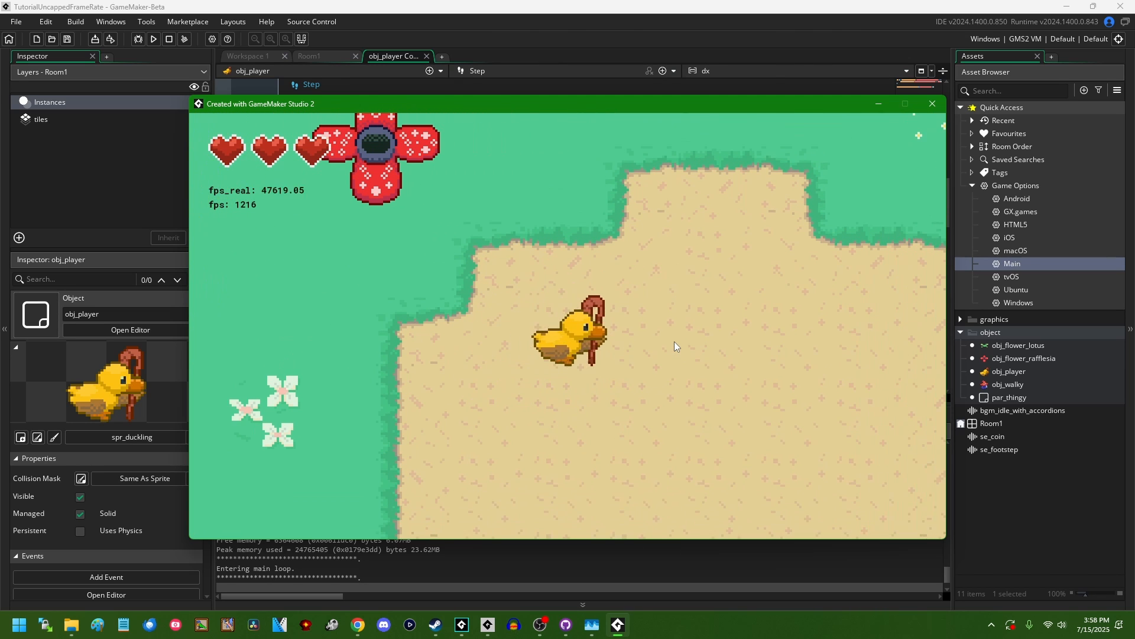
key("Down")
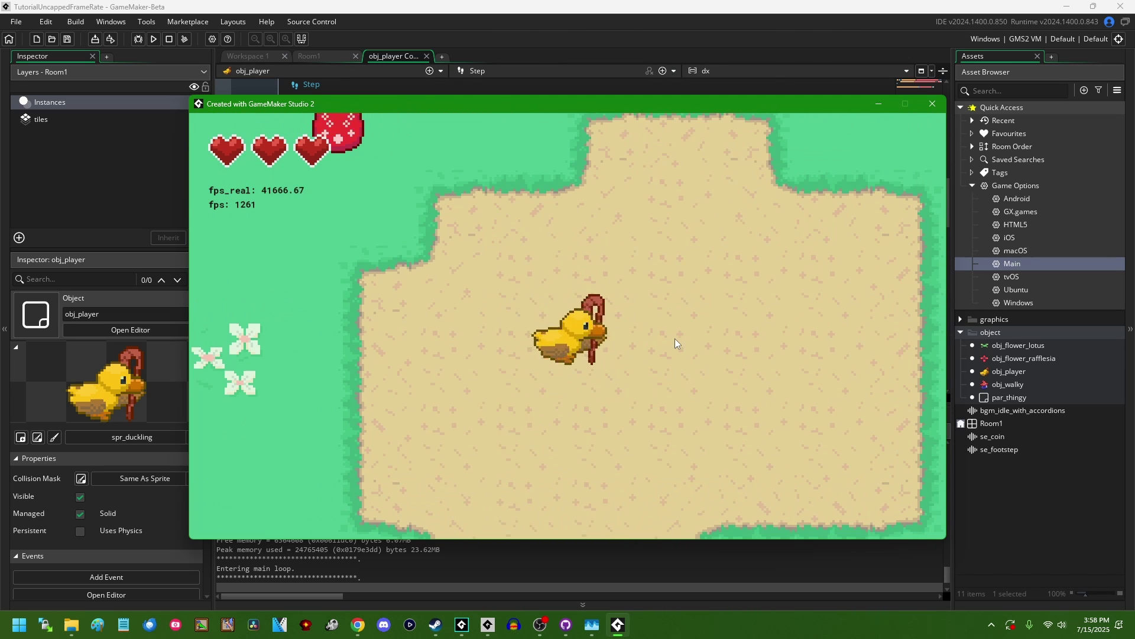
key("Down")
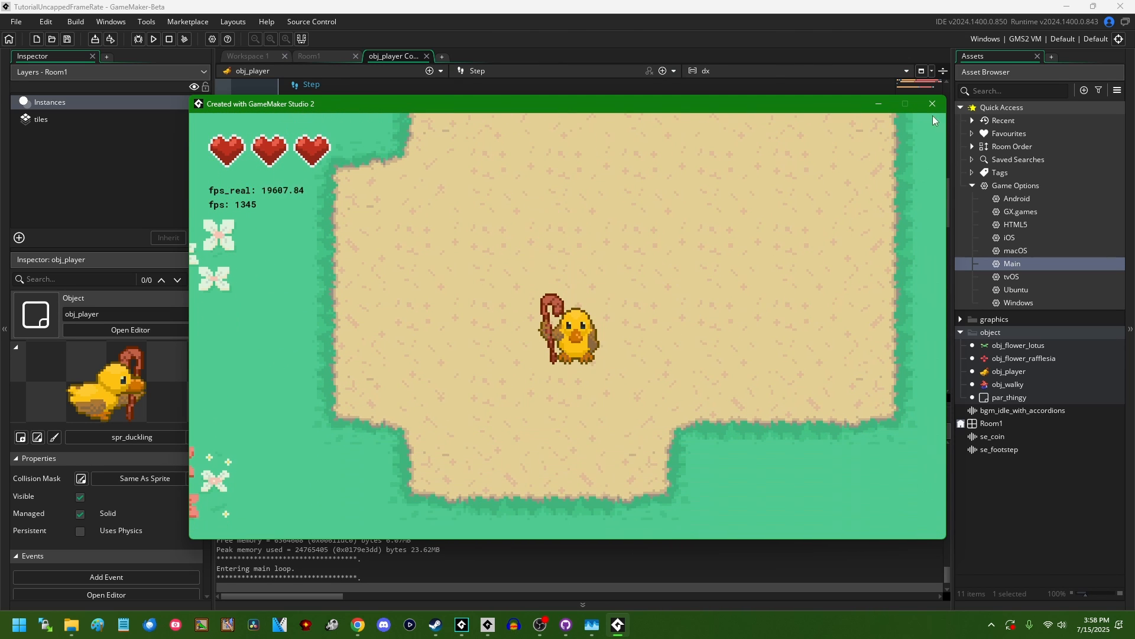
left_click(932, 104)
scroll(523, 346, "down", 10)
scroll(541, 342, "up", 6)
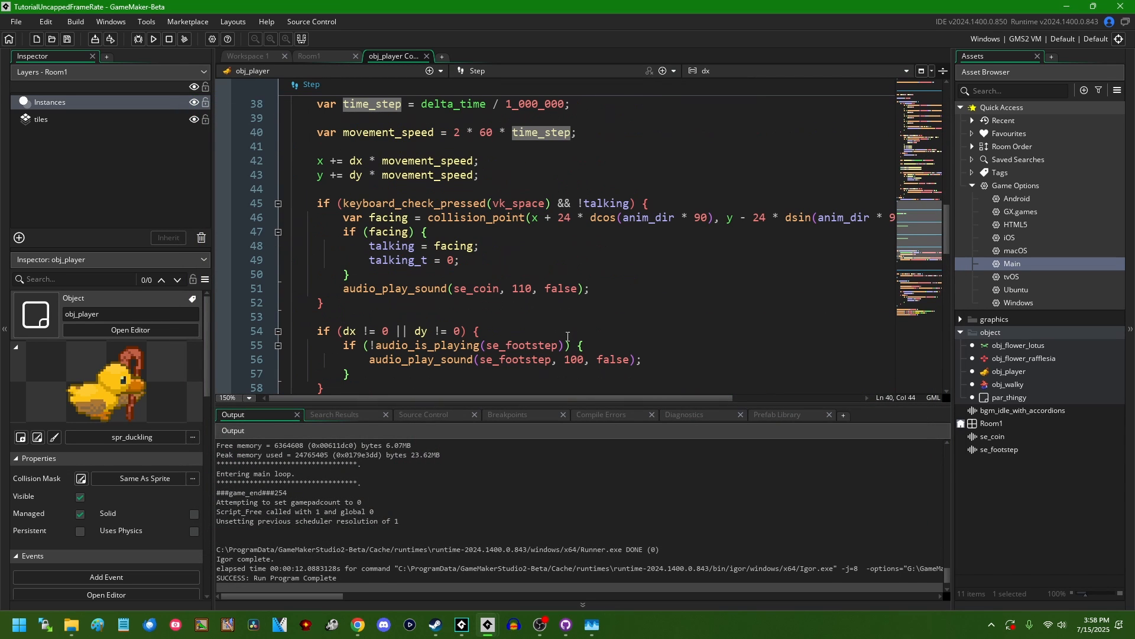
scroll(472, 241, "up", 2)
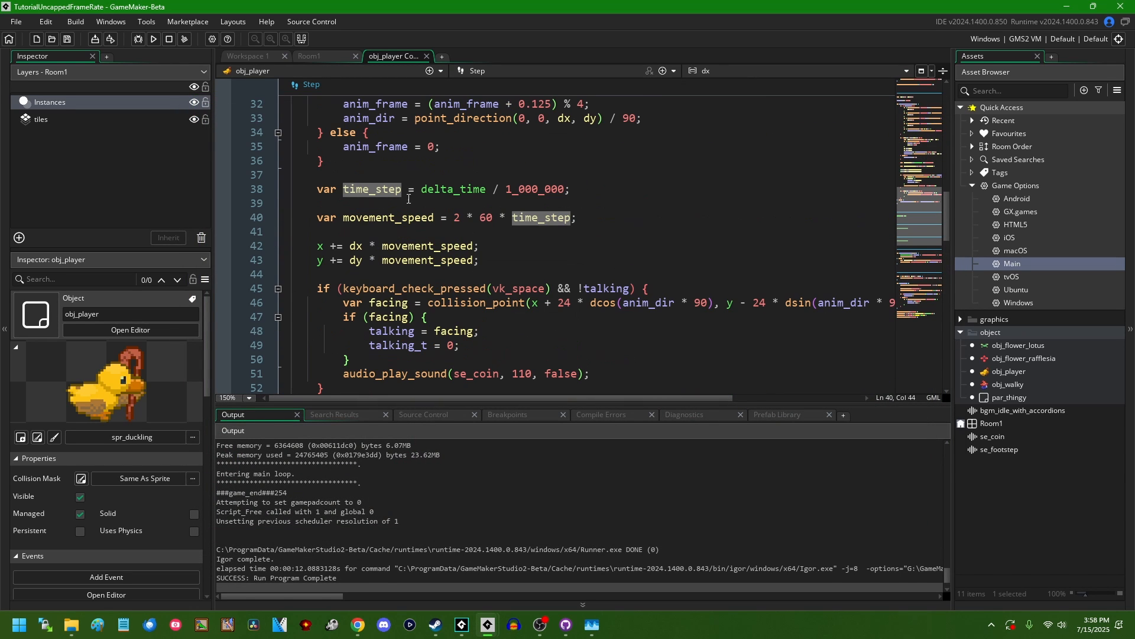
left_click(377, 189)
scroll(476, 280, "down", 2)
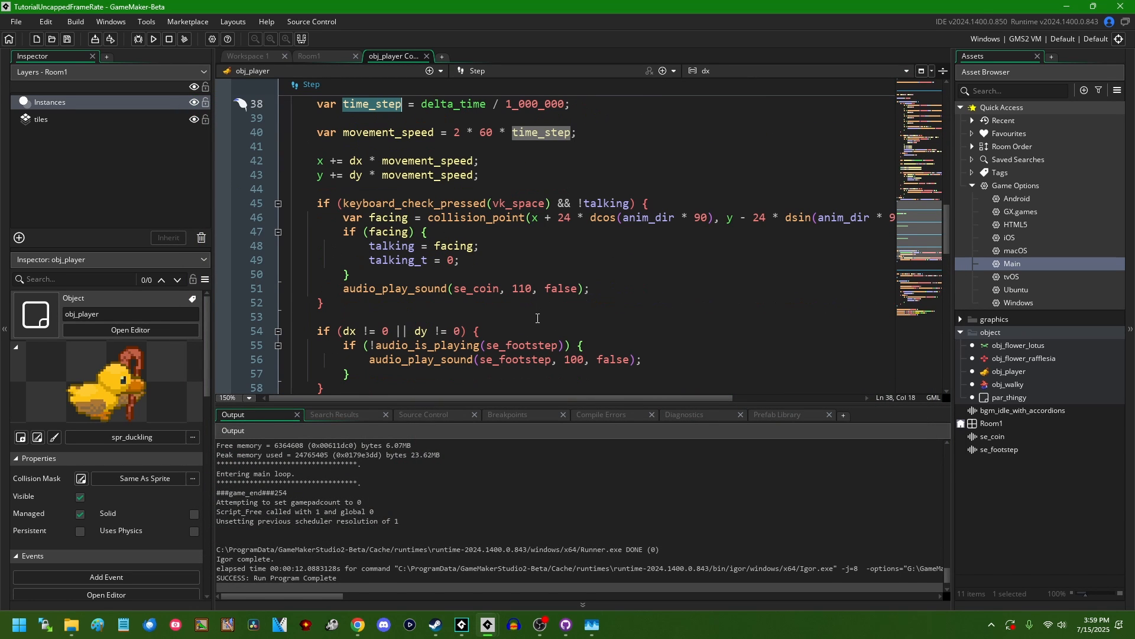
scroll(537, 317, "up", 4)
left_click(634, 290)
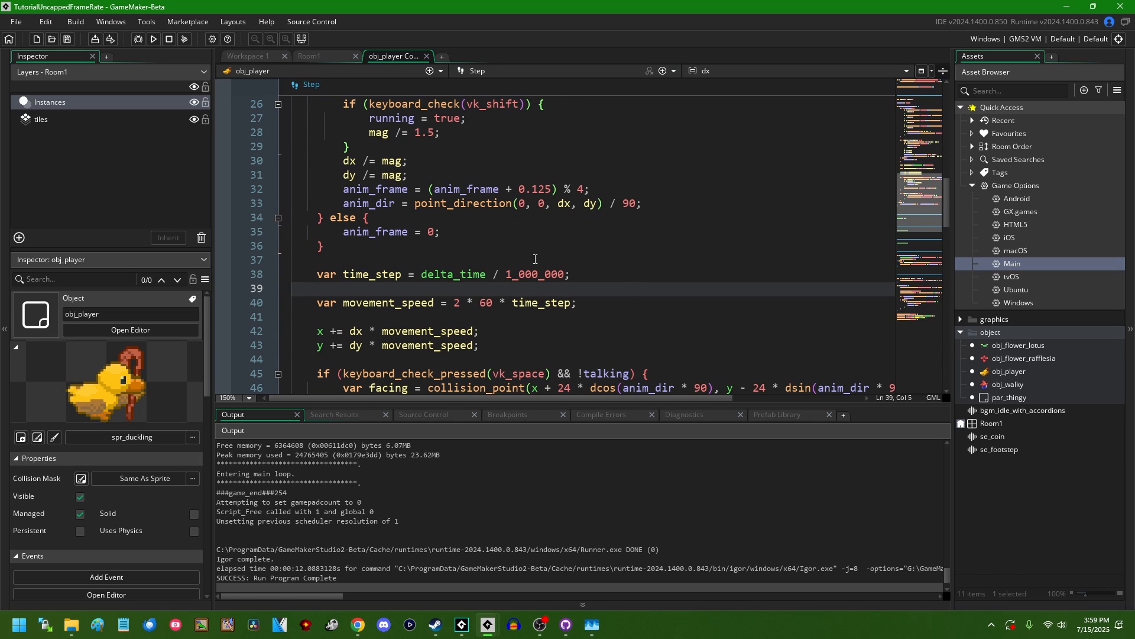
left_click(535, 259, "shift")
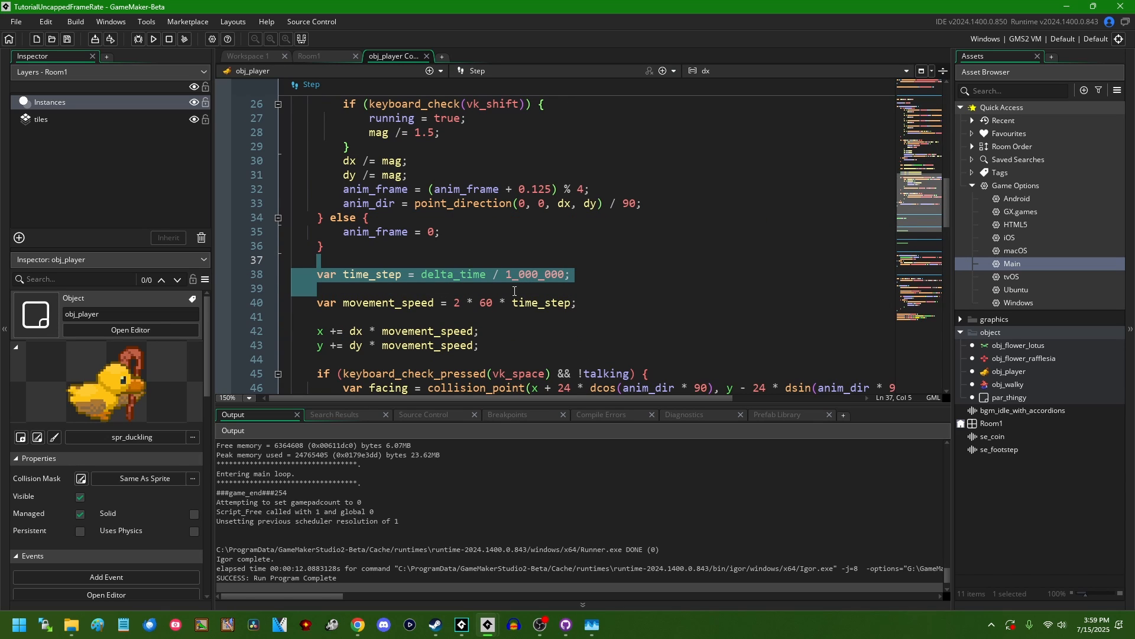
left_click(513, 291)
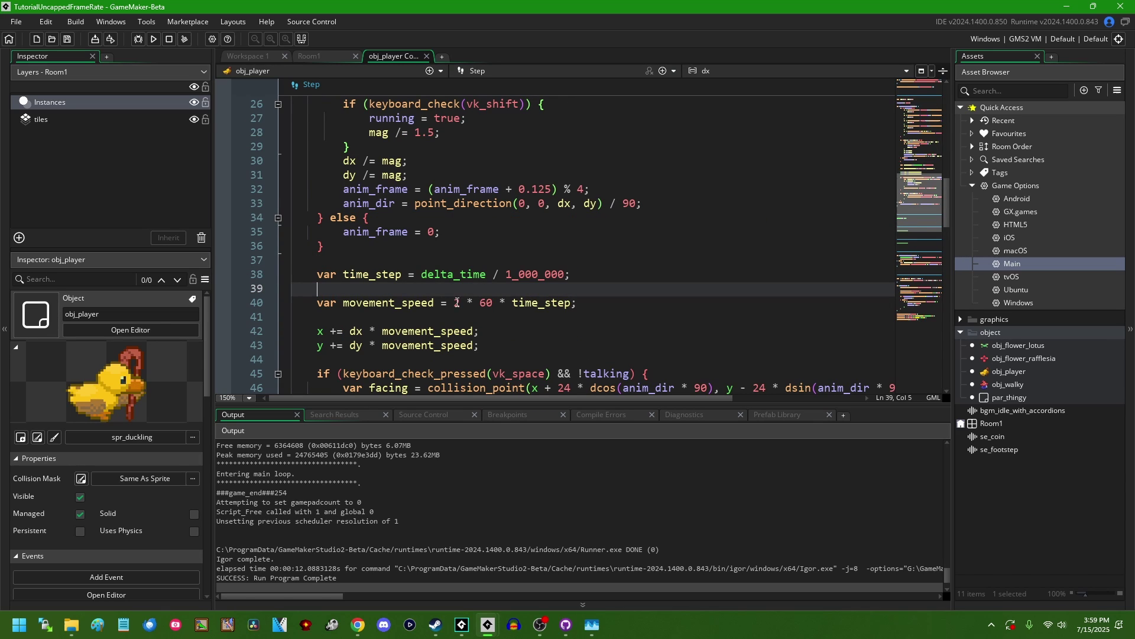
double_click(376, 275)
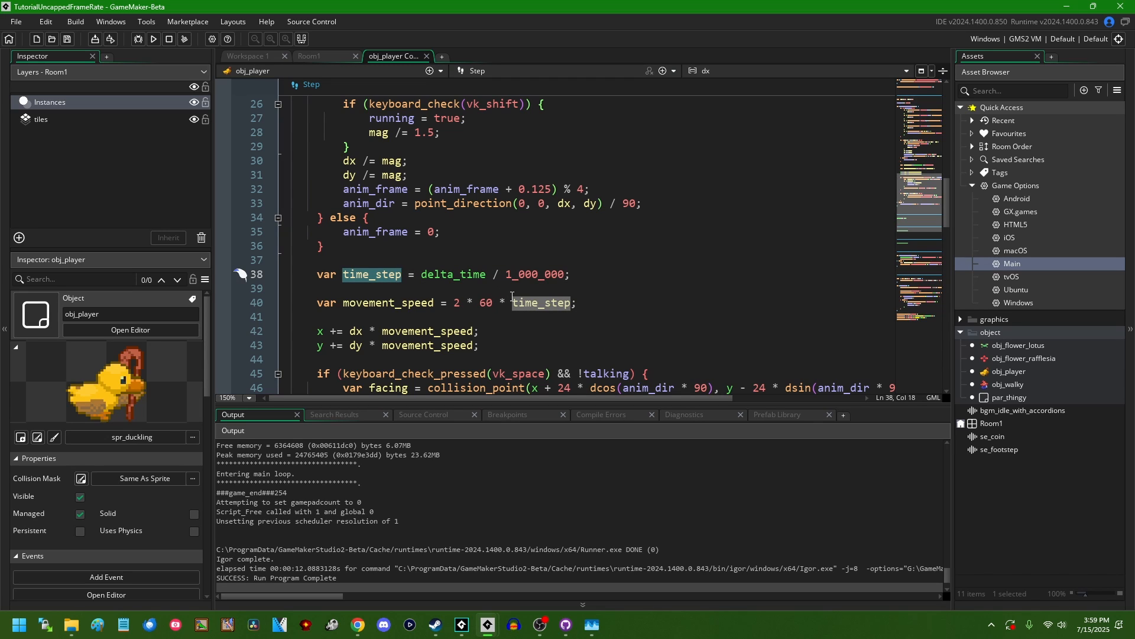
left_click(611, 281)
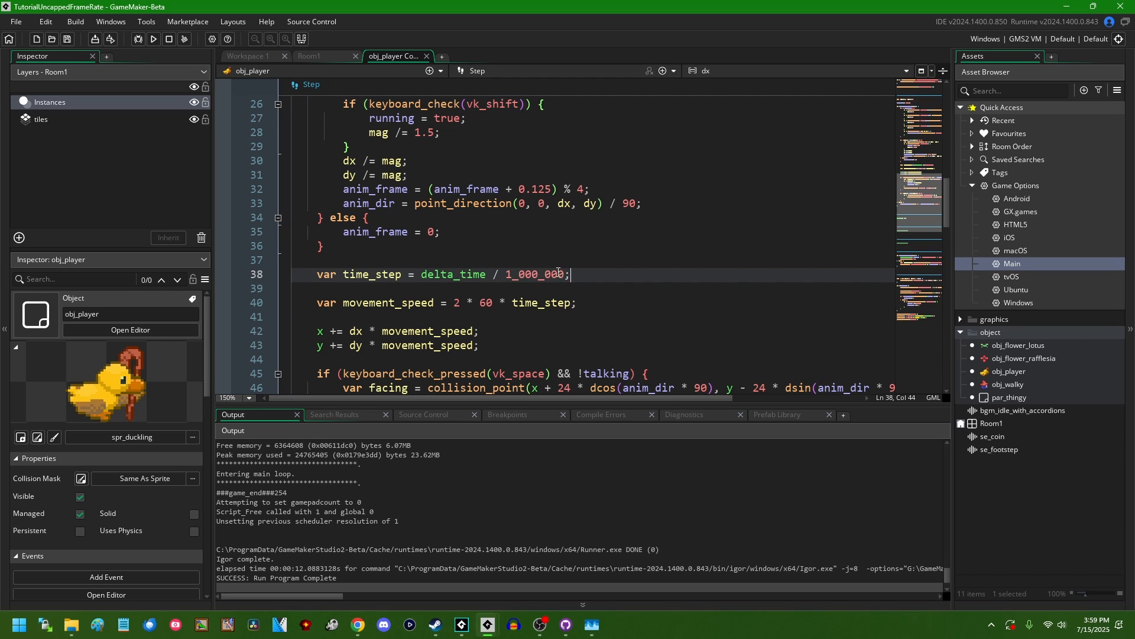
Review the time_step and movement_speed lines, highlighting every use of time_step
left_click(508, 308)
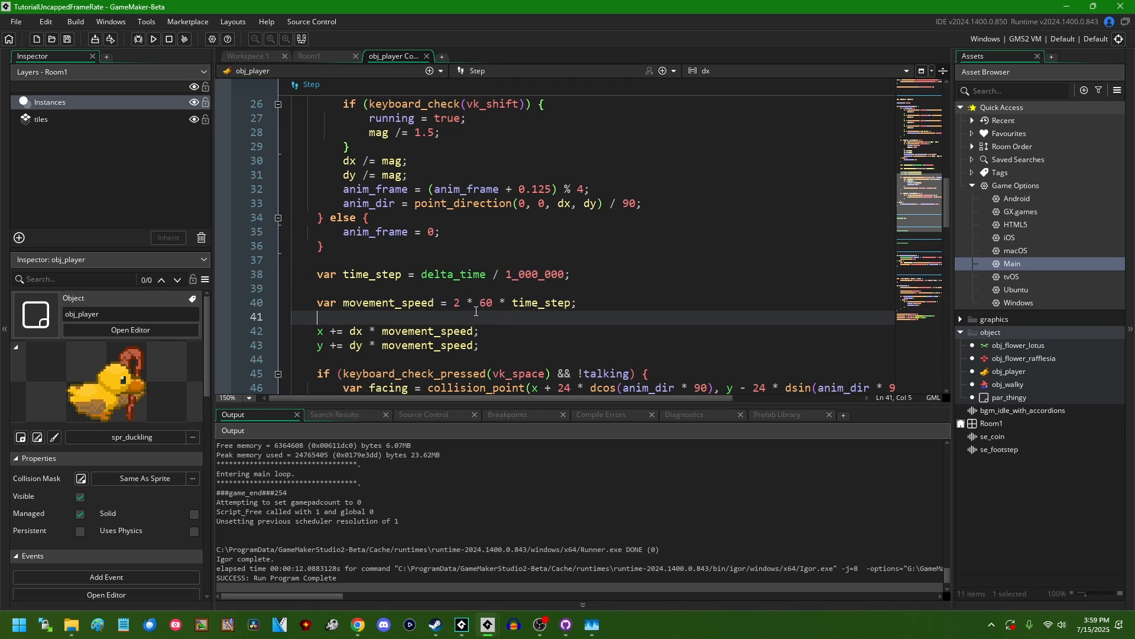
left_click_drag(484, 261, 459, 321)
left_click(505, 318)
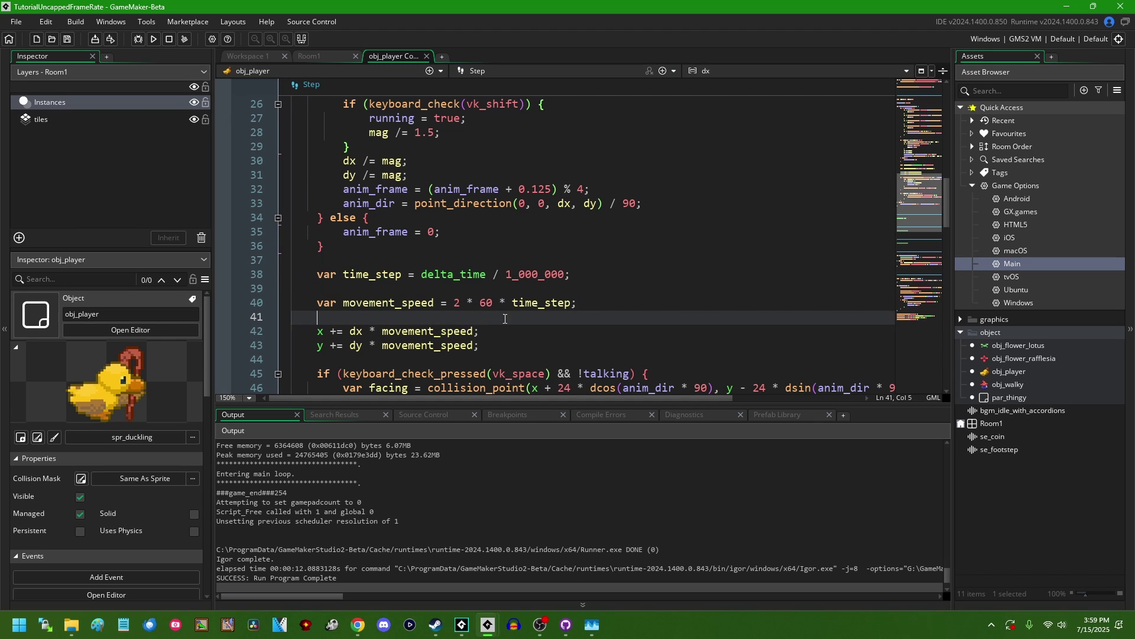
left_click(463, 288)
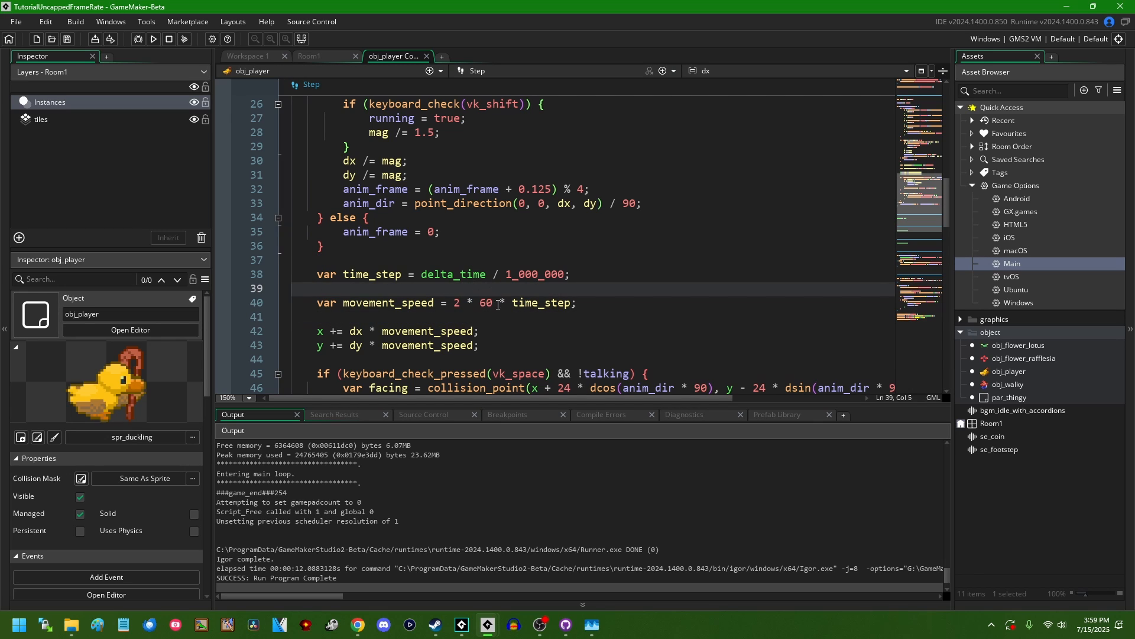
left_click(401, 274)
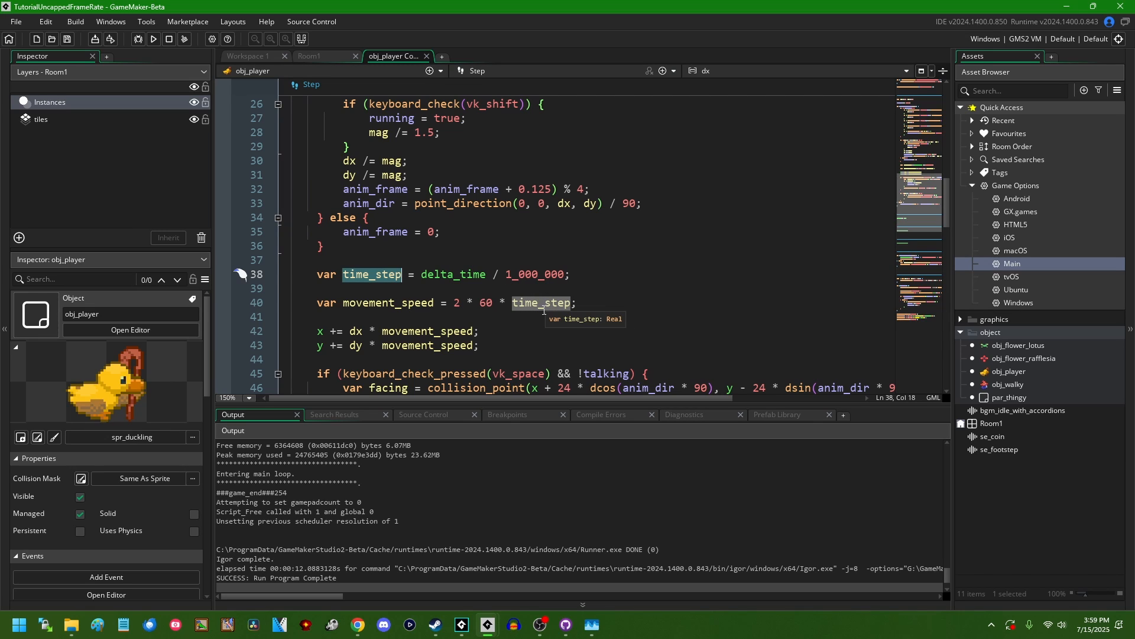
left_click(609, 309)
left_click(542, 315)
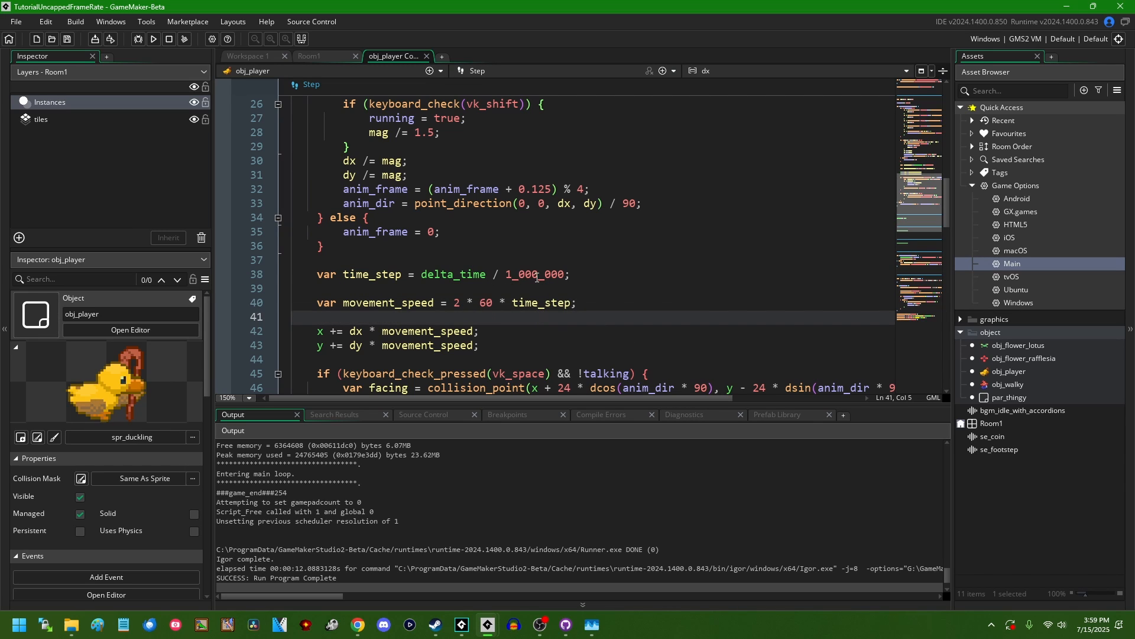
left_click(552, 260, "shift")
left_click(505, 288)
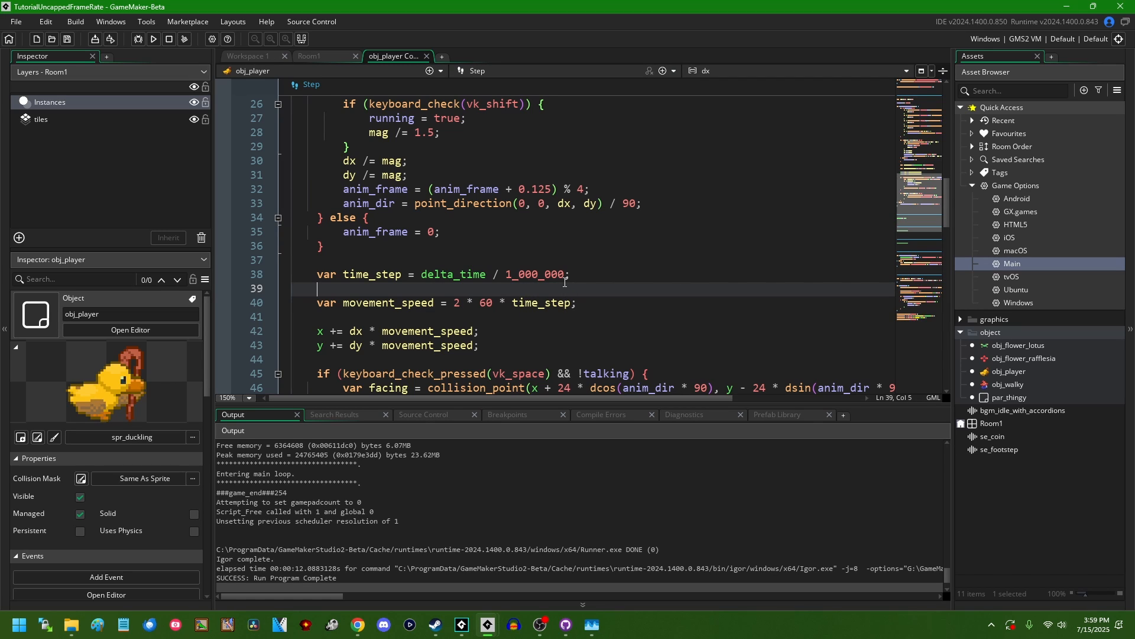
Delete blank line 39 so time_step and movement_speed sit on consecutive lines 38–39
key("BackSpace")
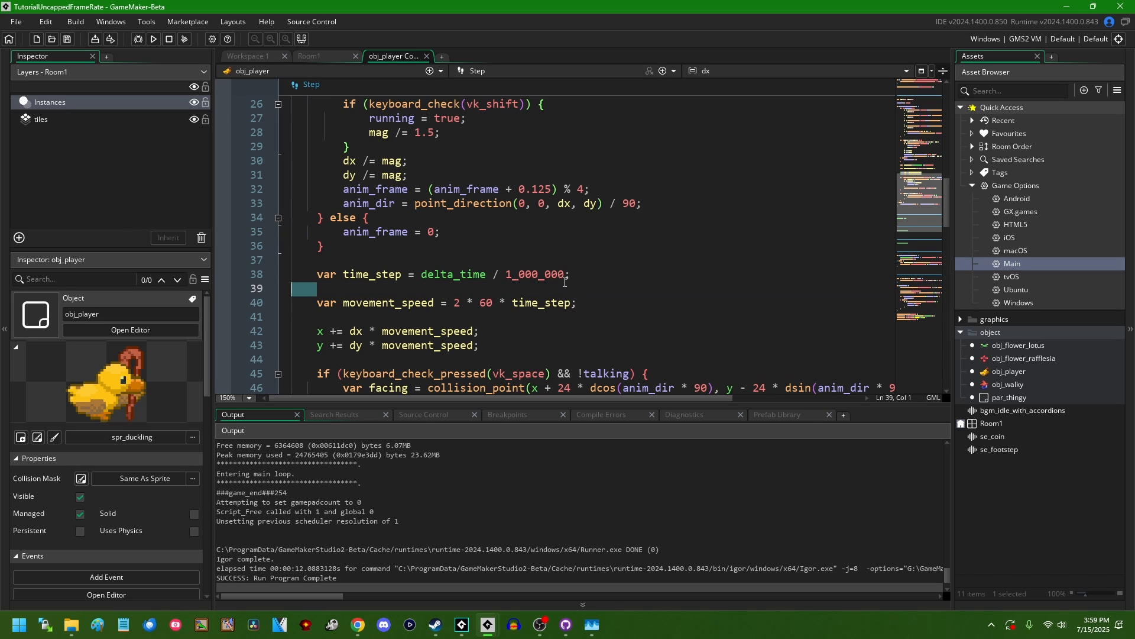
key("BackSpace")
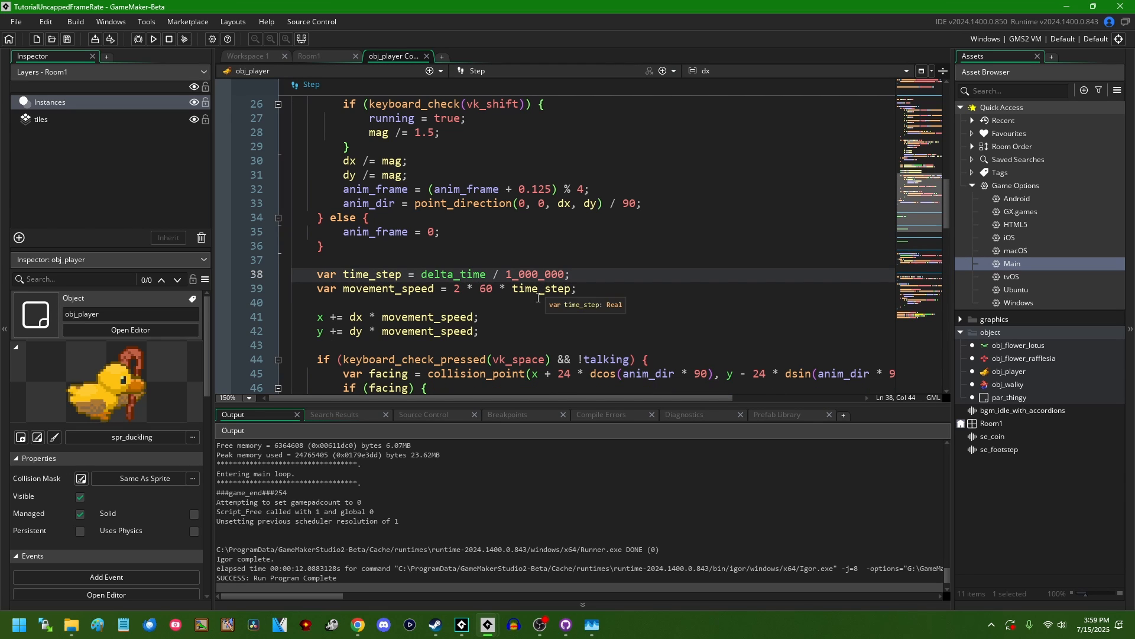
key("Down")
key("Down")
key("shift+Up")
key("shift+Up")
key("shift+Up")
key("shift+Down")
key("shift+Down")
key("shift+Down")
scroll(503, 287, "down", 5)
scroll(503, 282, "up", 10)
scroll(503, 283, "down", 5)
scroll(419, 324, "up", 4)
key("shift+Down")
key("shift+Down")
key("shift+Down")
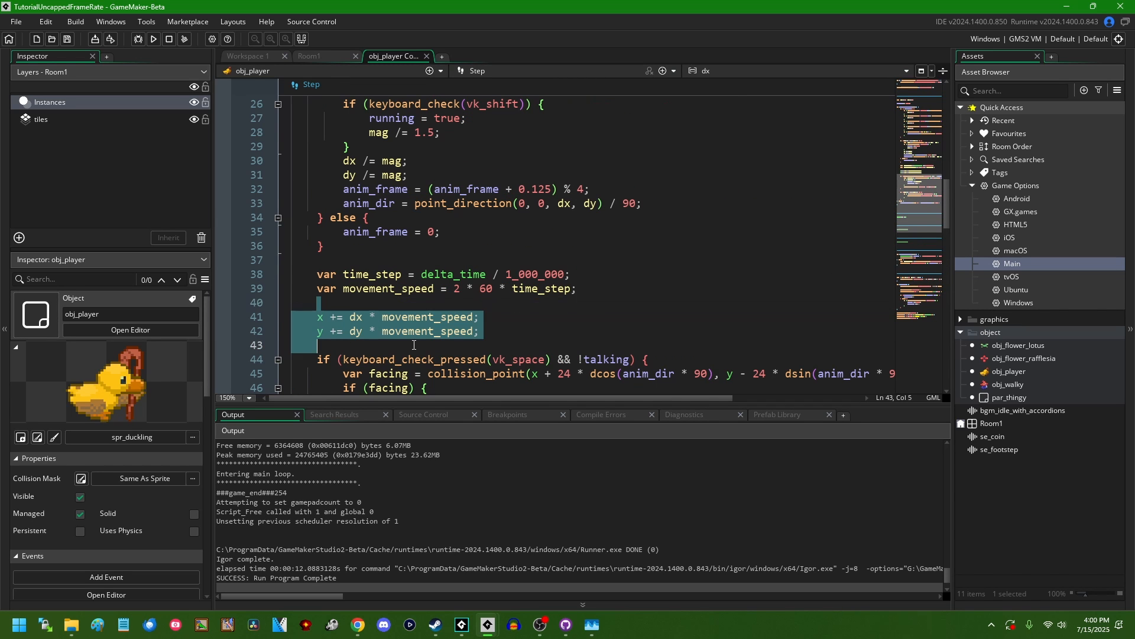
scroll(413, 344, "down", 4)
scroll(444, 335, "up", 2)
left_click(496, 218)
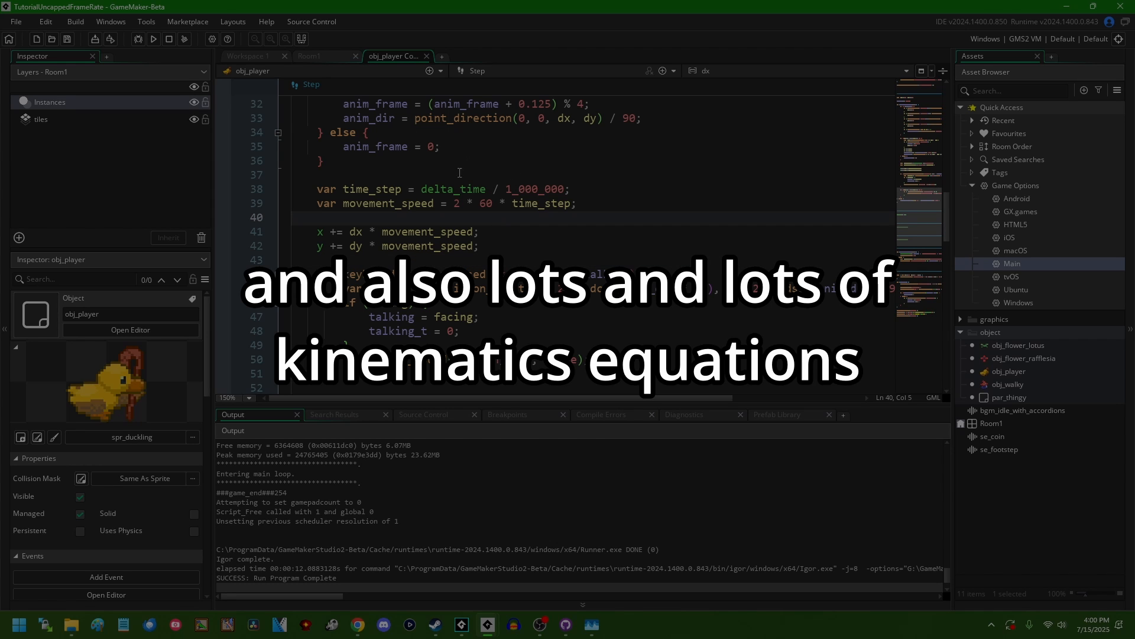
left_click_drag(293, 189, 438, 257)
left_click(438, 258)
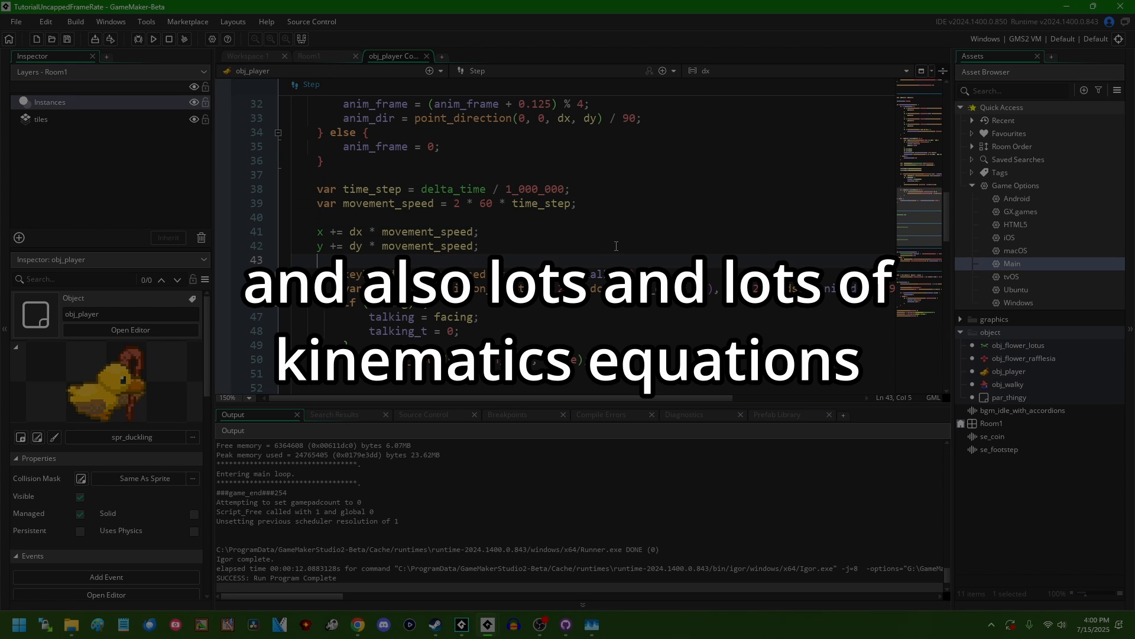